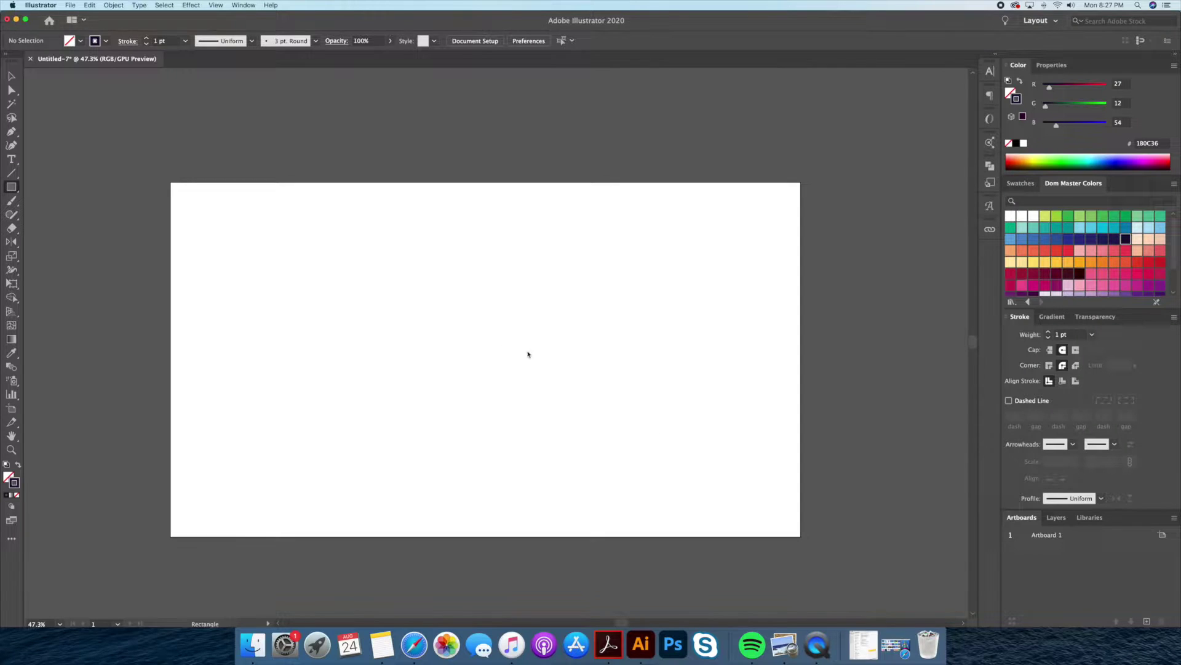
Draw a square body with a 12 pt outline on the artboard.
key("z")
left_click(293, 262)
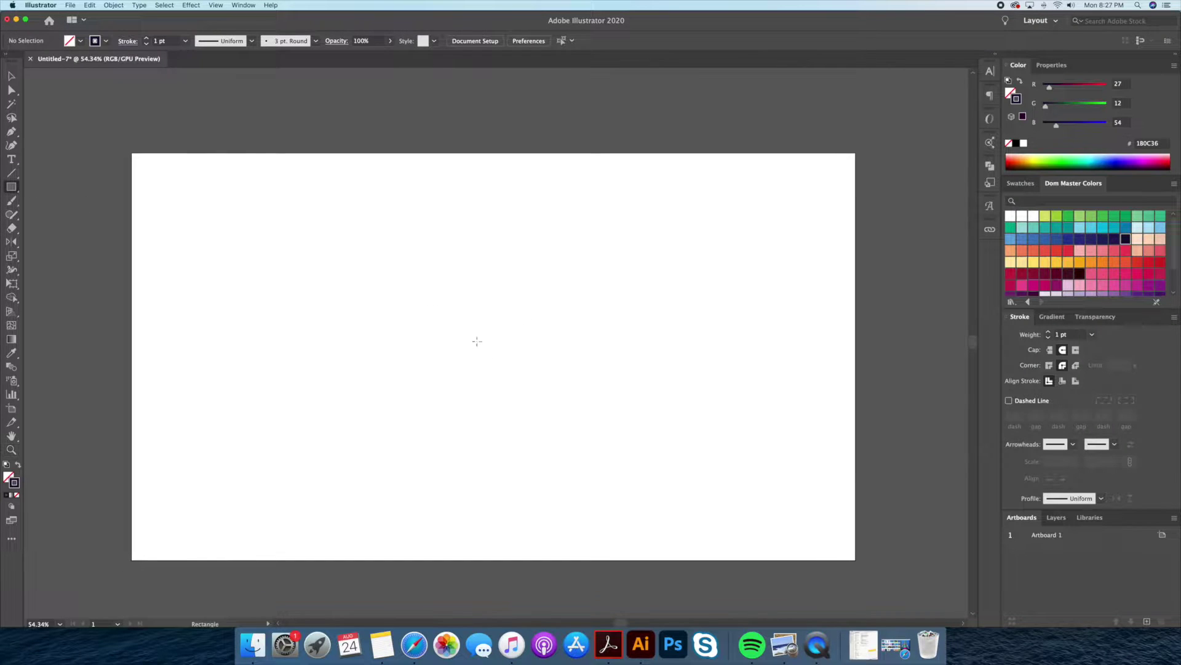
left_click_drag(493, 357, 572, 435)
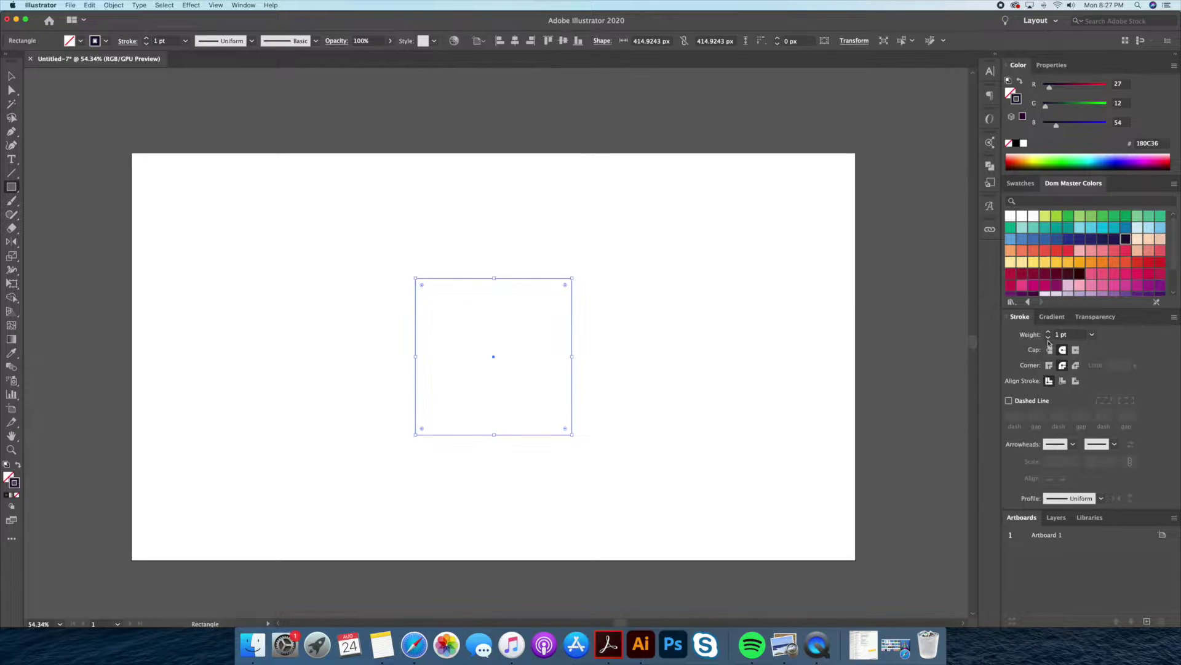
key("v")
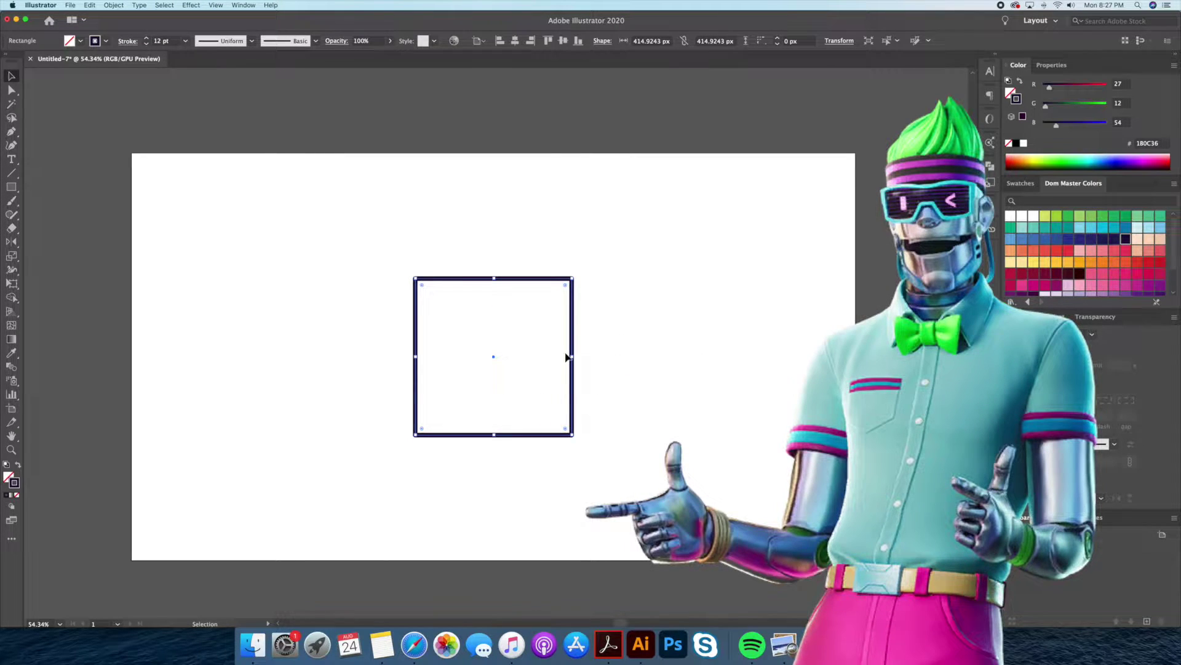
left_click(706, 356)
scroll(705, 356, "up", 3)
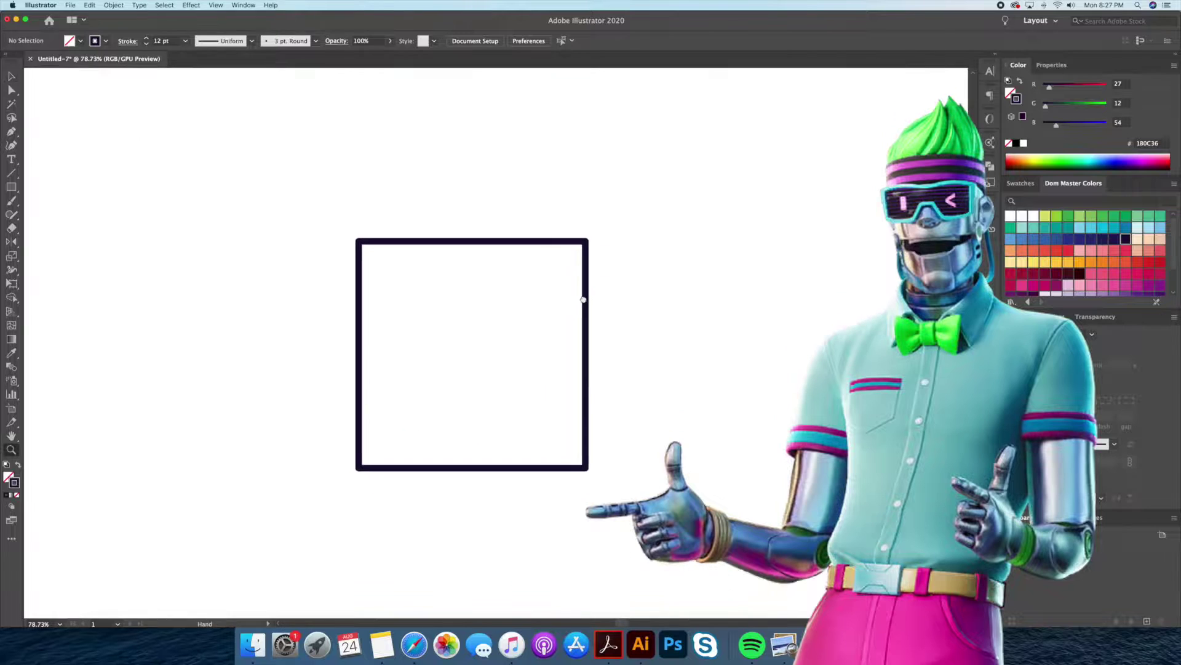
Scale a copy of the square into a thin bar near the frame's top.
left_click(585, 266)
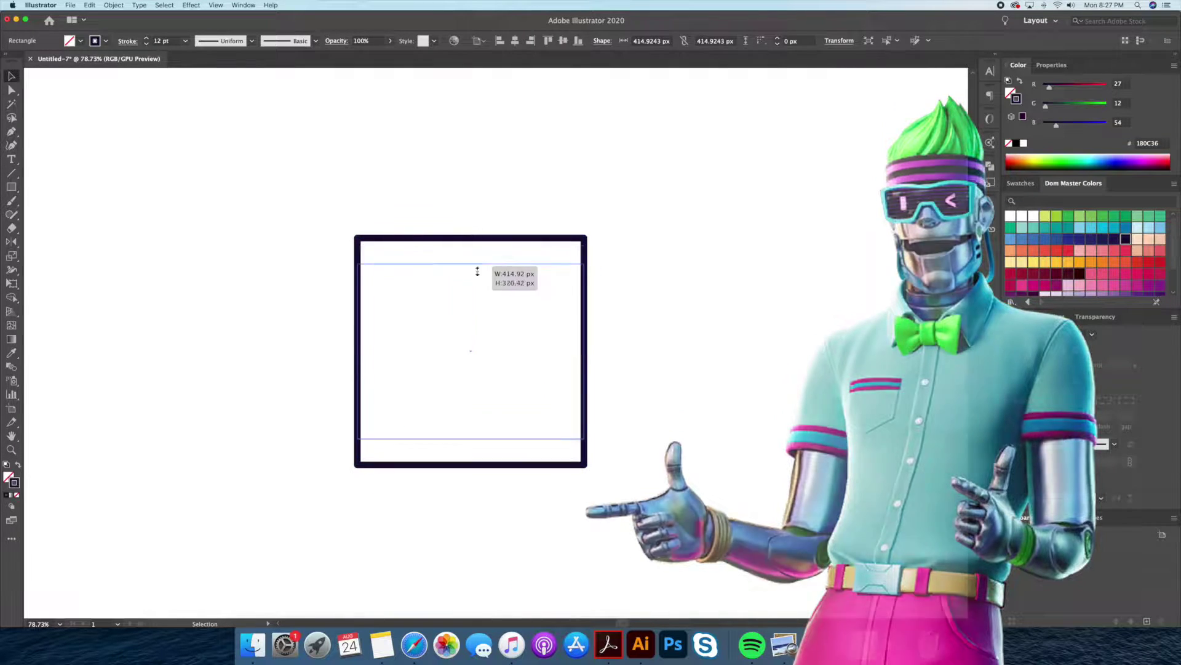
left_click_drag(472, 237, 472, 276)
left_click_drag(585, 351, 572, 351)
left_click_drag(472, 426, 470, 310)
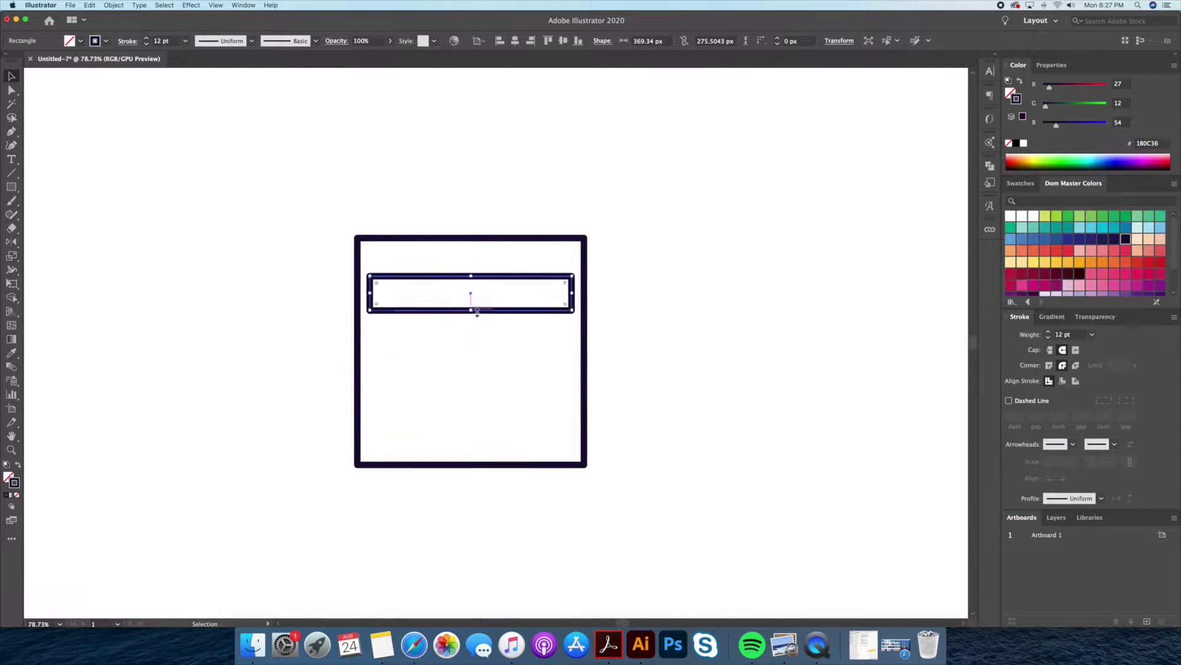
left_click_drag(548, 309, 548, 286)
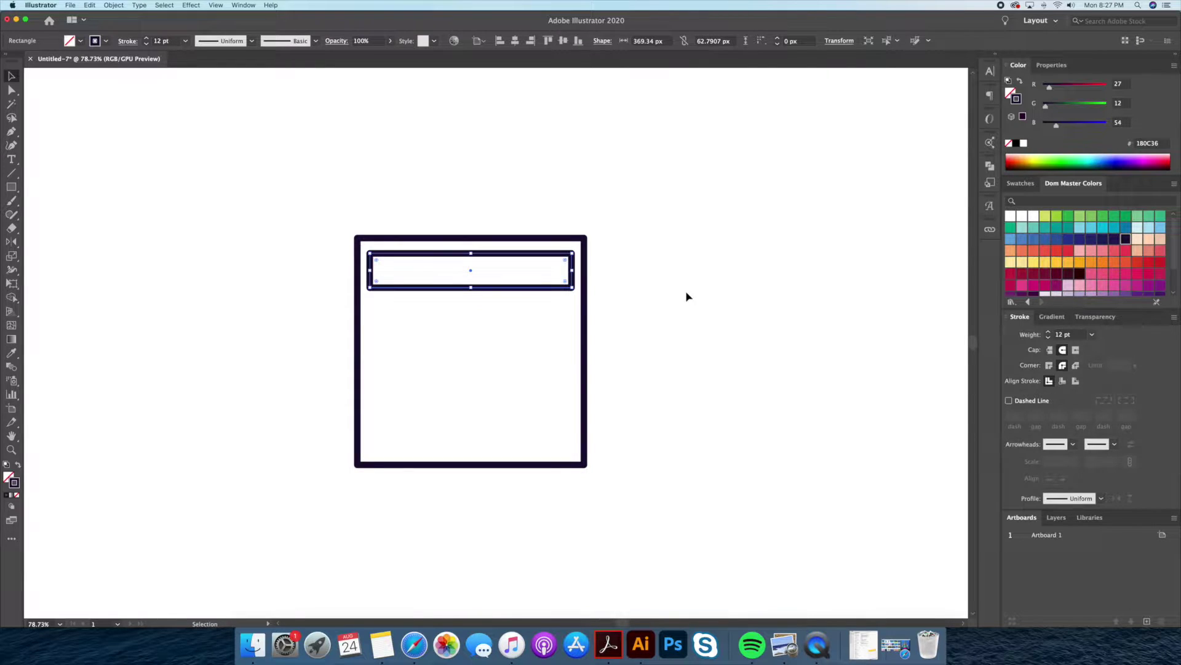
left_click(687, 297)
Draw a horizontal line across the top bar and duplicate it just below.
left_click(371, 265)
left_click(569, 264)
key("v")
scroll(649, 269, "up", 3)
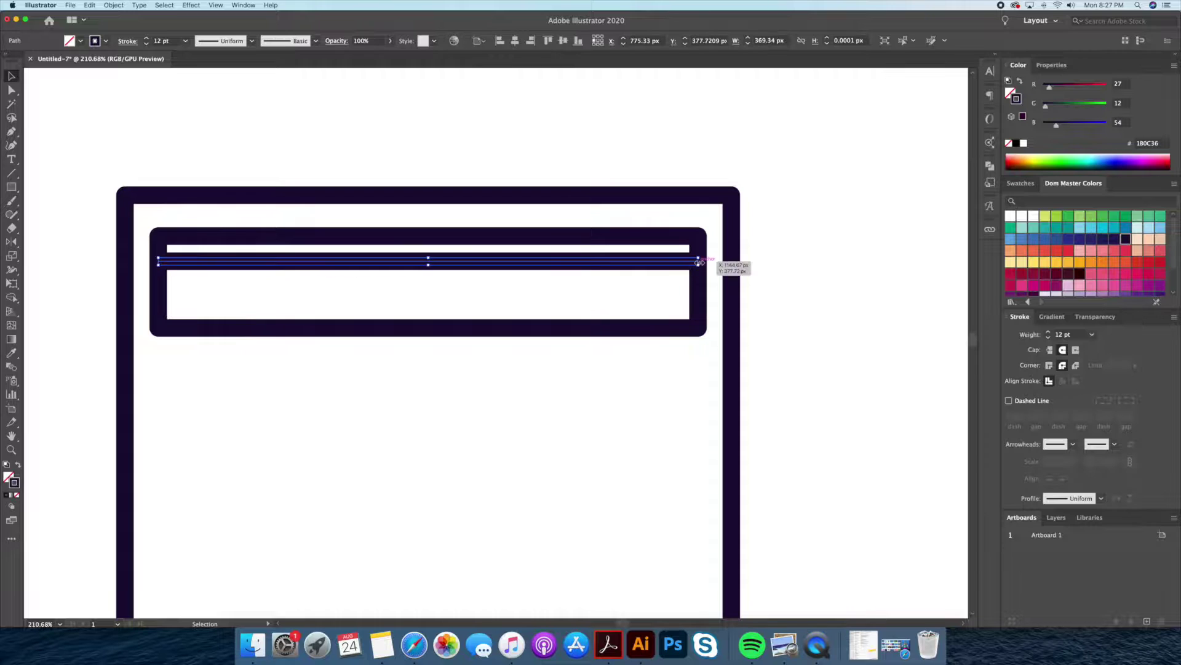
mouse_move(625, 262)
left_mouse_down()
mouse_move(625, 288)
mouse_move(619, 268)
left_mouse_up()
left_click(622, 261, "shift")
left_click(818, 266)
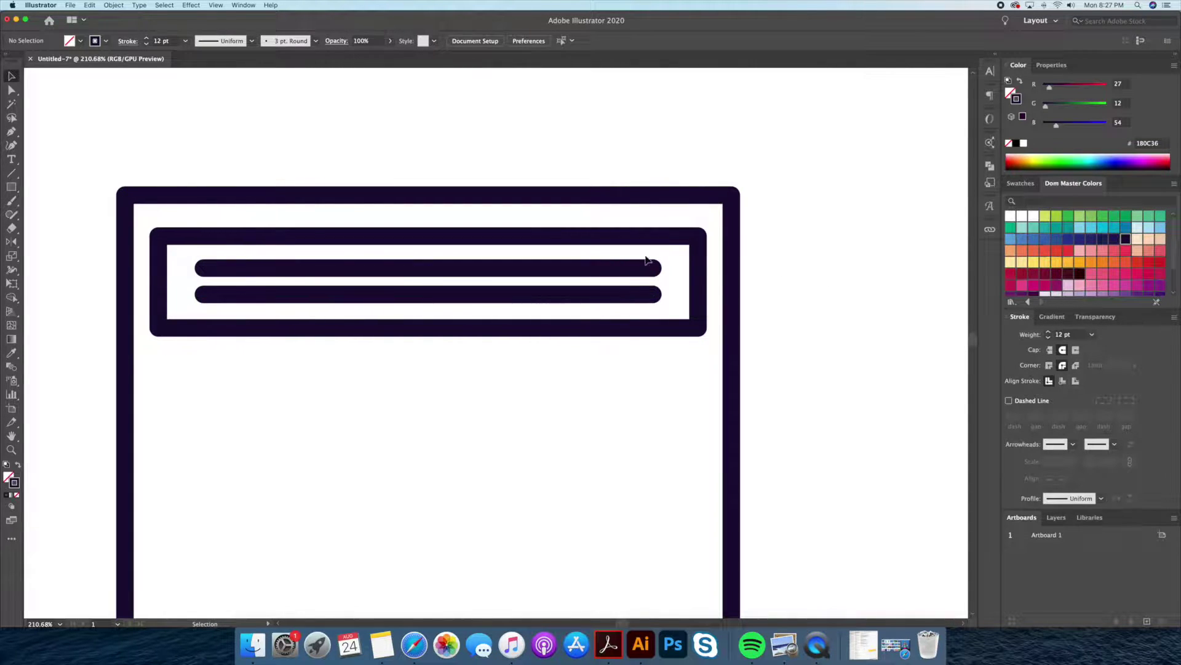
key("v")
key("ctrl+a")
mouse_move(635, 289)
left_mouse_down()
mouse_move(619, 287)
mouse_move(672, 217)
left_mouse_up()
left_click(762, 337)
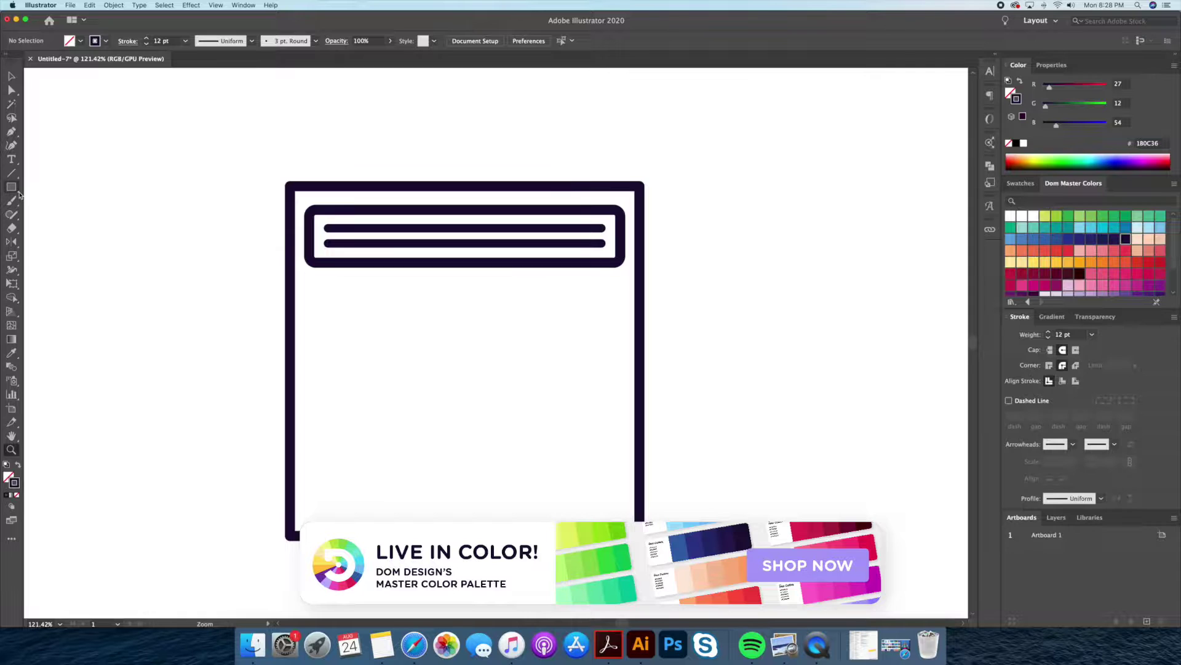
Draw a large circle below the top bar, sized to the frame's width.
scroll(667, 376, "down", 3)
left_click_drag(667, 376, 640, 376)
key("a")
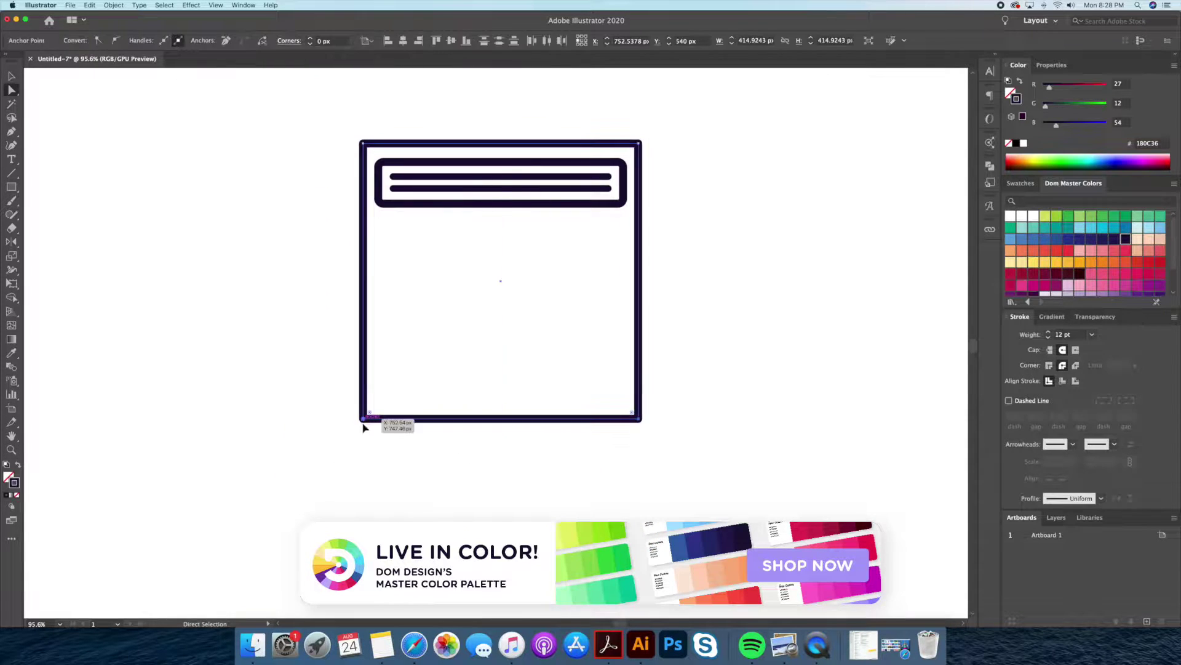
left_click(363, 441)
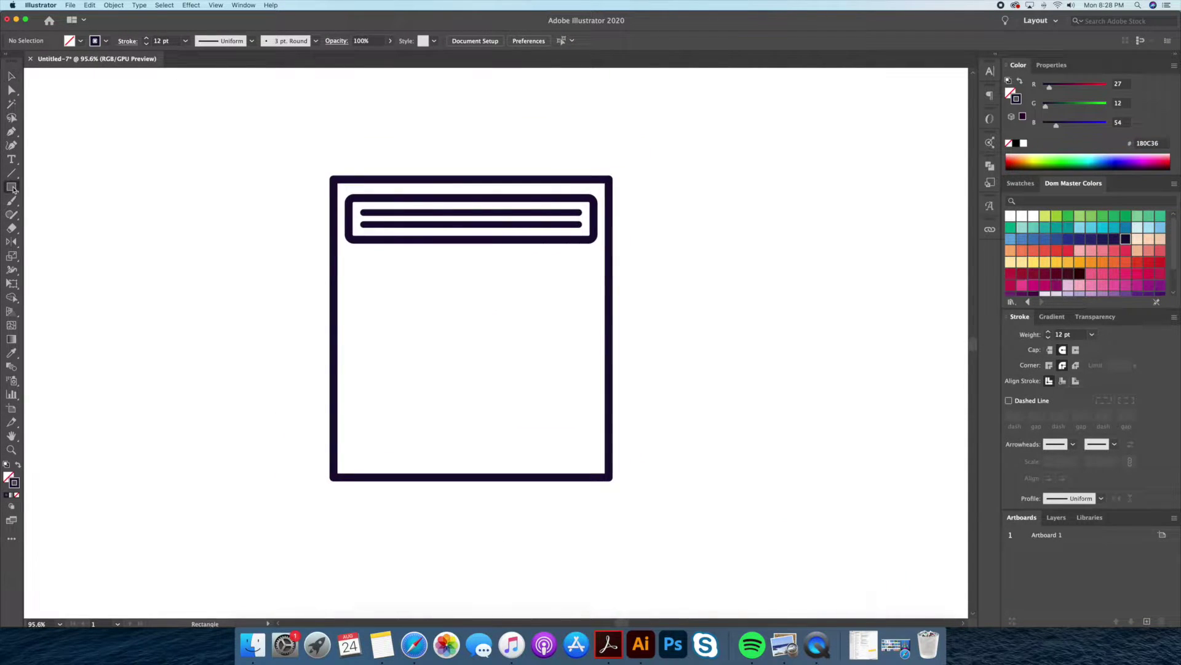
left_click_drag(12, 187, 83, 220)
left_click(83, 220)
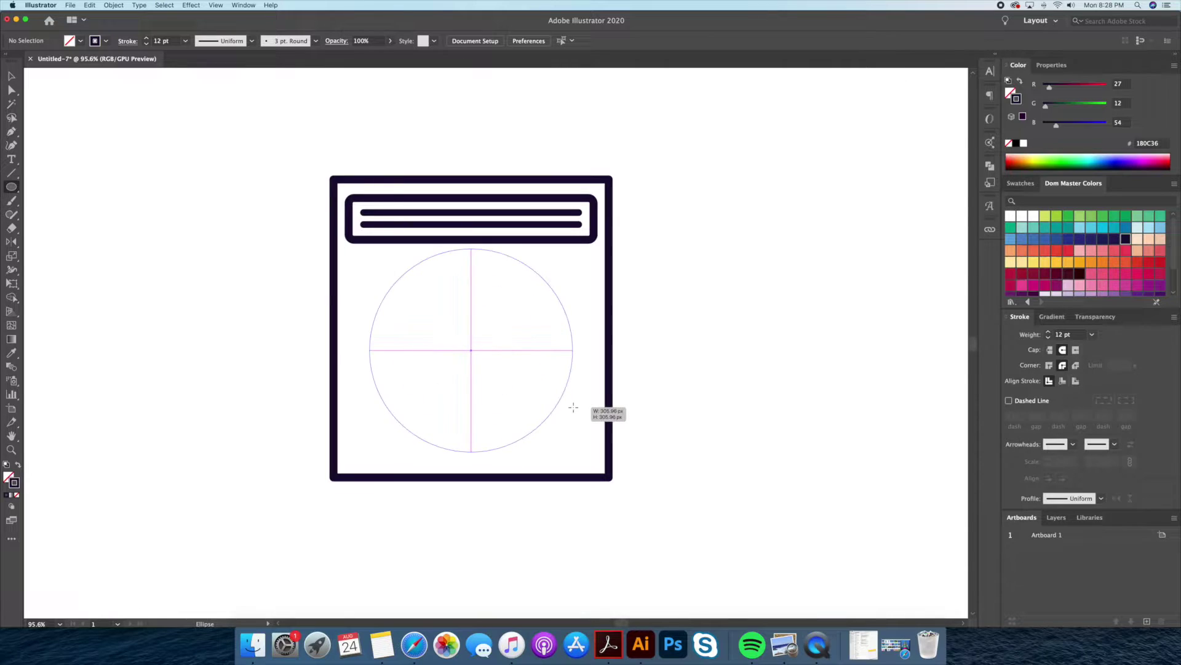
left_click_drag(473, 351, 579, 464)
key("v")
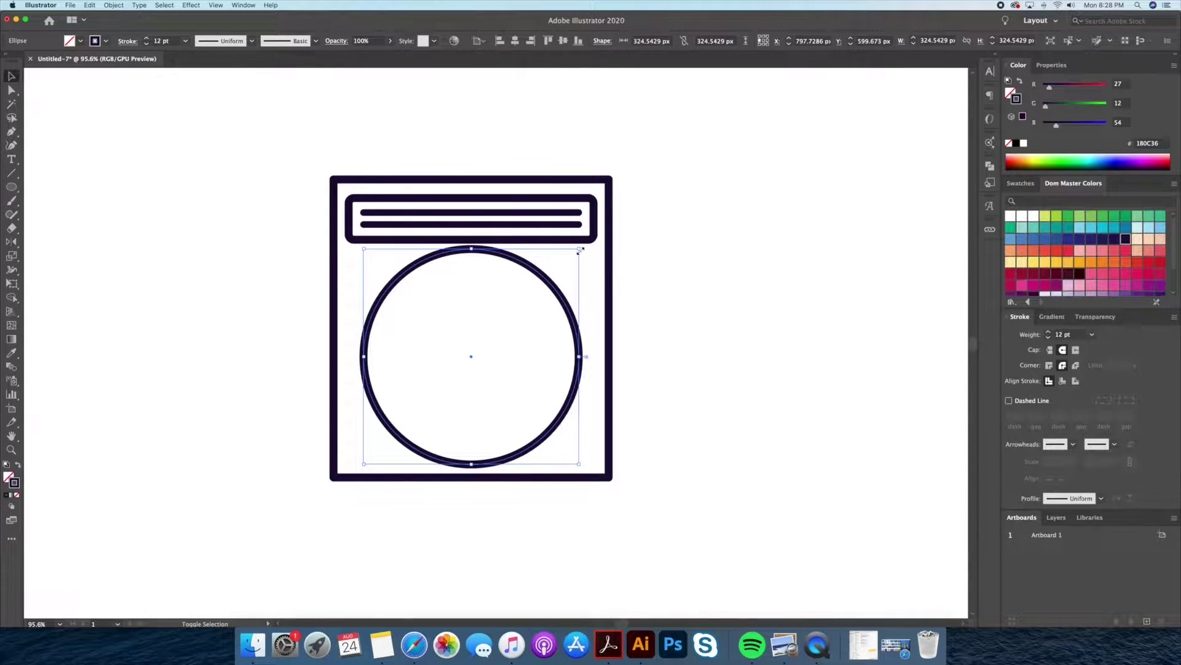
left_click_drag(580, 250, 609, 241)
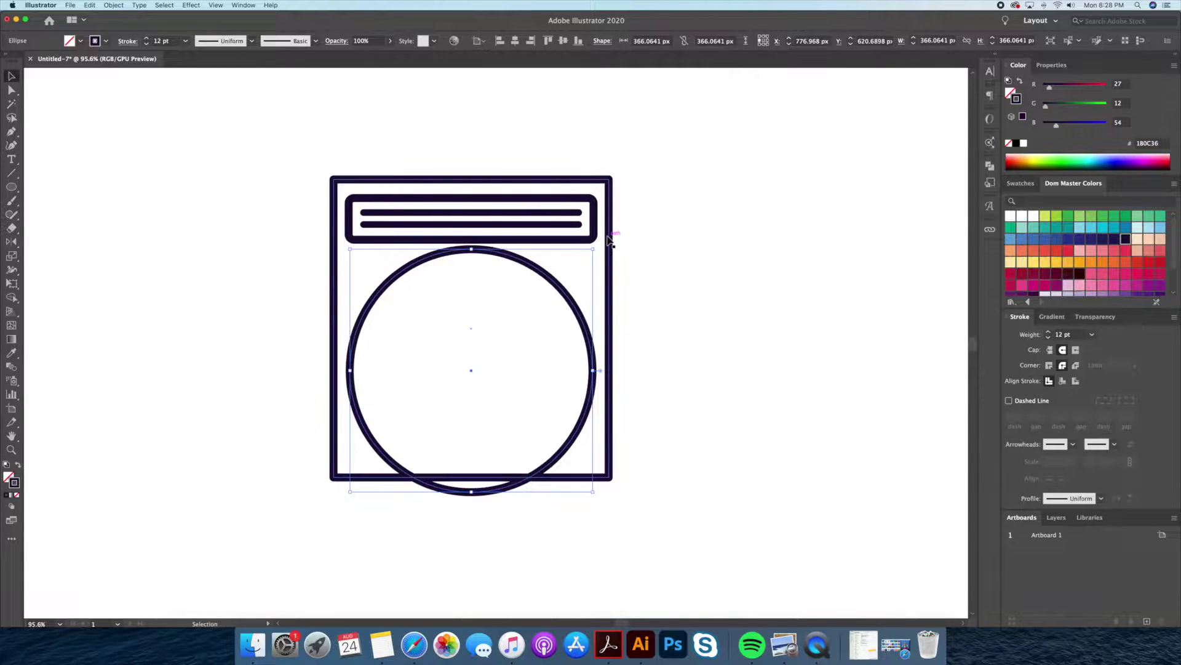
Pull the frame's bottom edge below the circle and scale a small centre copy.
key("a")
left_click_drag(337, 479, 338, 509)
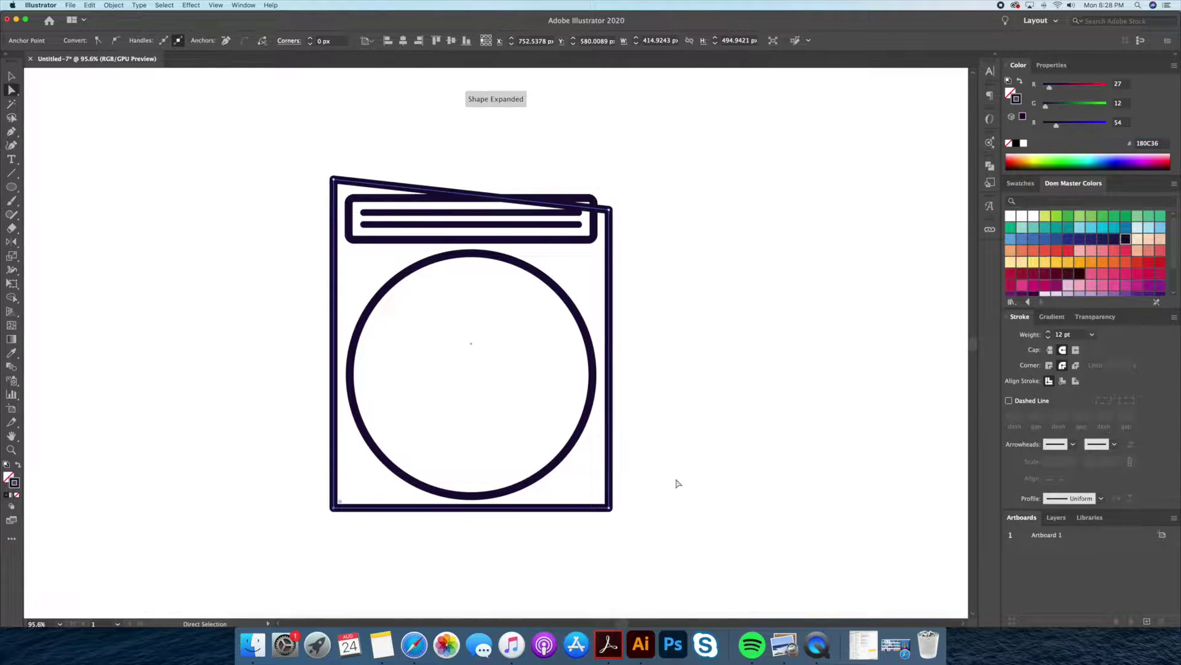
key("ctrl+z")
key("v")
left_click(591, 345)
left_click_drag(595, 254, 523, 326)
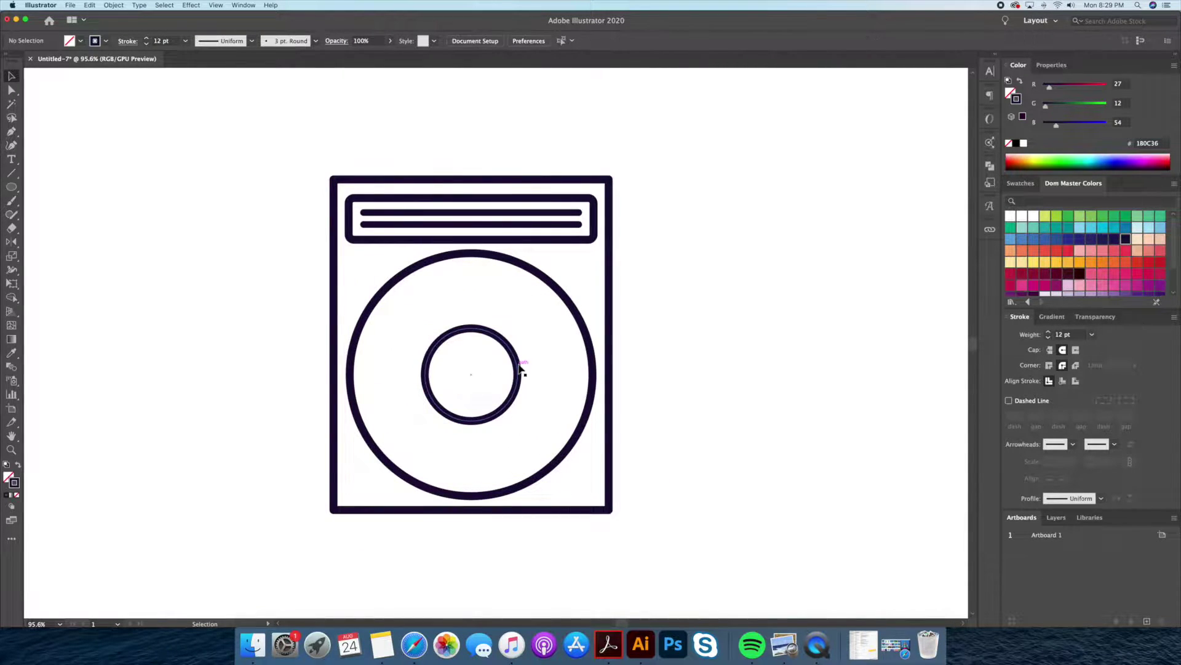
Scale a copy of the large circle into a slightly smaller inner ring.
left_click(643, 338)
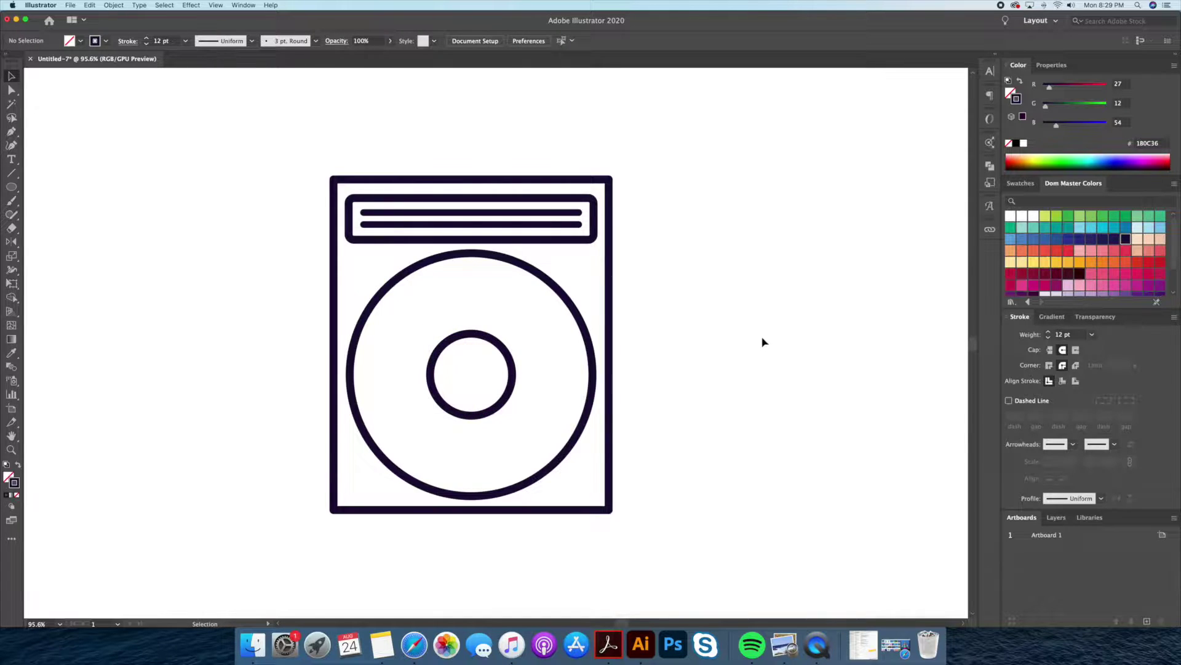
left_click(592, 344)
left_click_drag(596, 250, 579, 267)
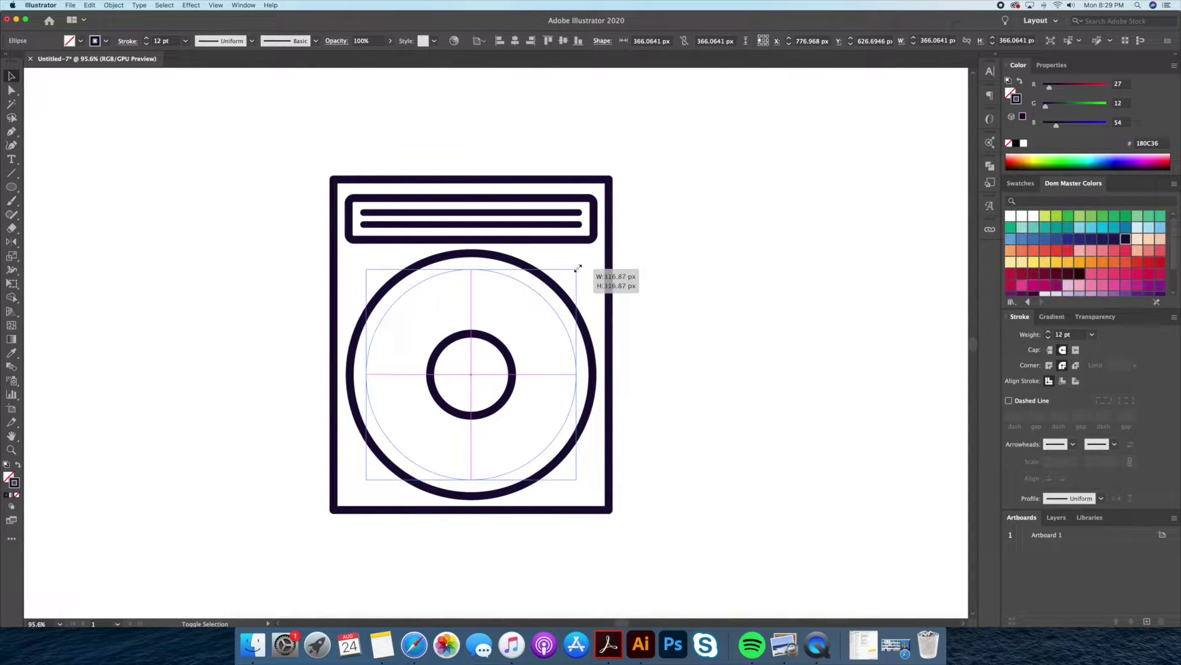
left_click(760, 297)
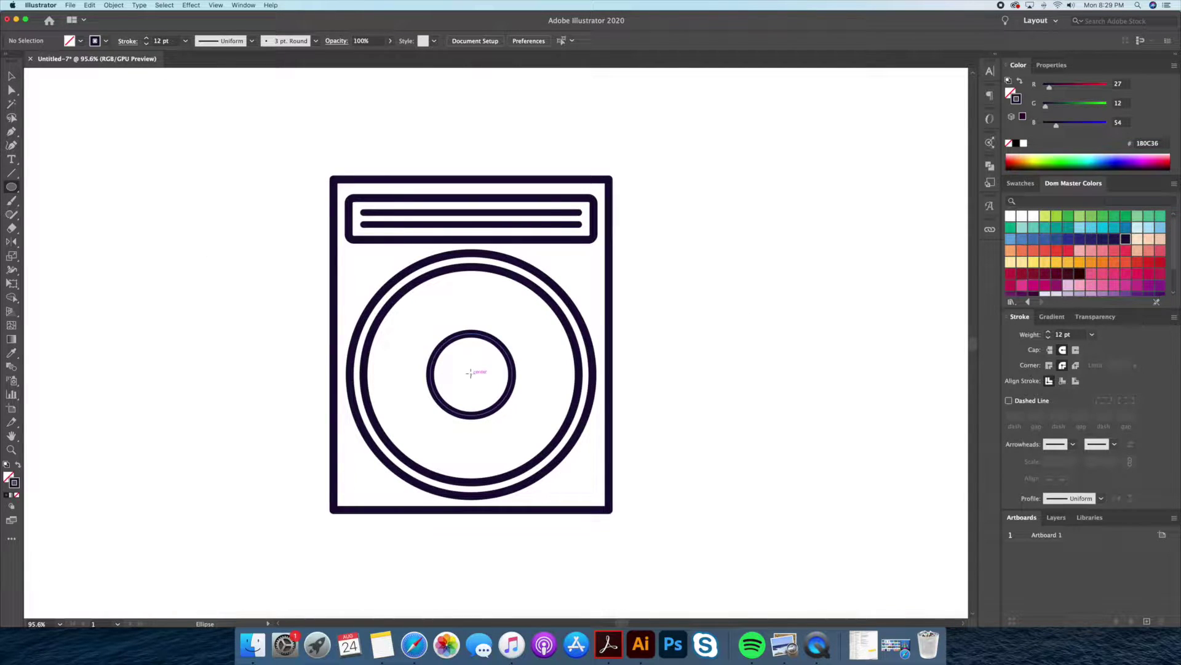
Draw a wide rectangular band across the middle of the speaker.
key("m")
left_click_drag(471, 374, 490, 391)
left_click_drag(562, 375, 623, 368)
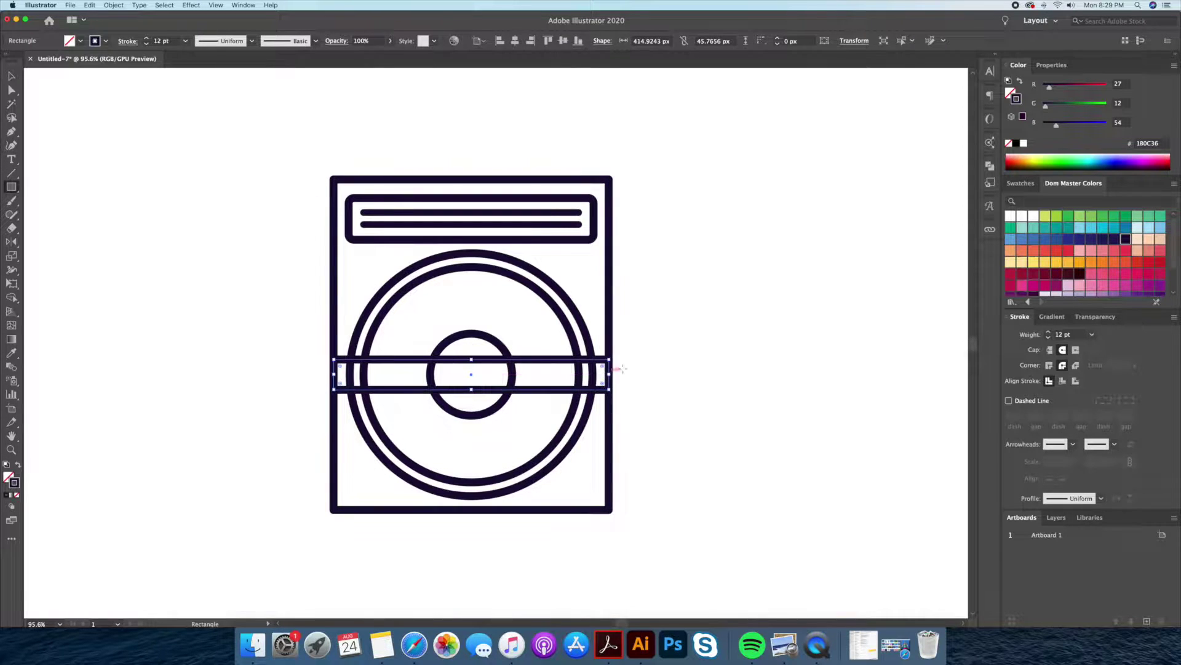
key("v")
left_click_drag(471, 388, 464, 345)
key("super+equal")
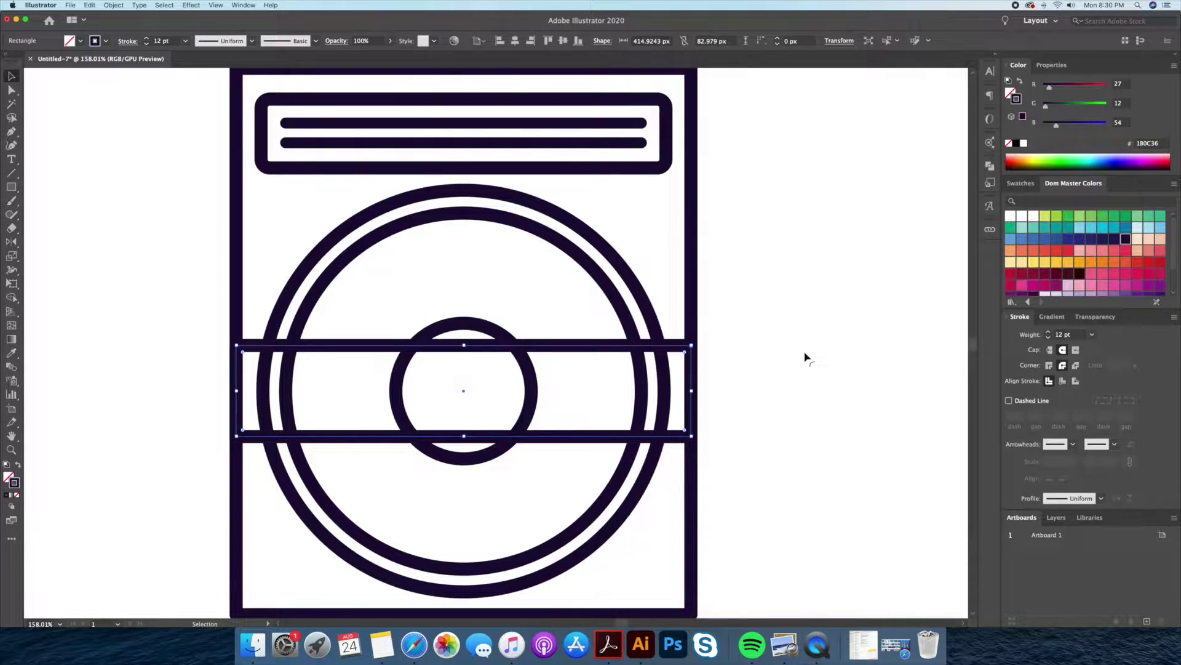
left_click(671, 327)
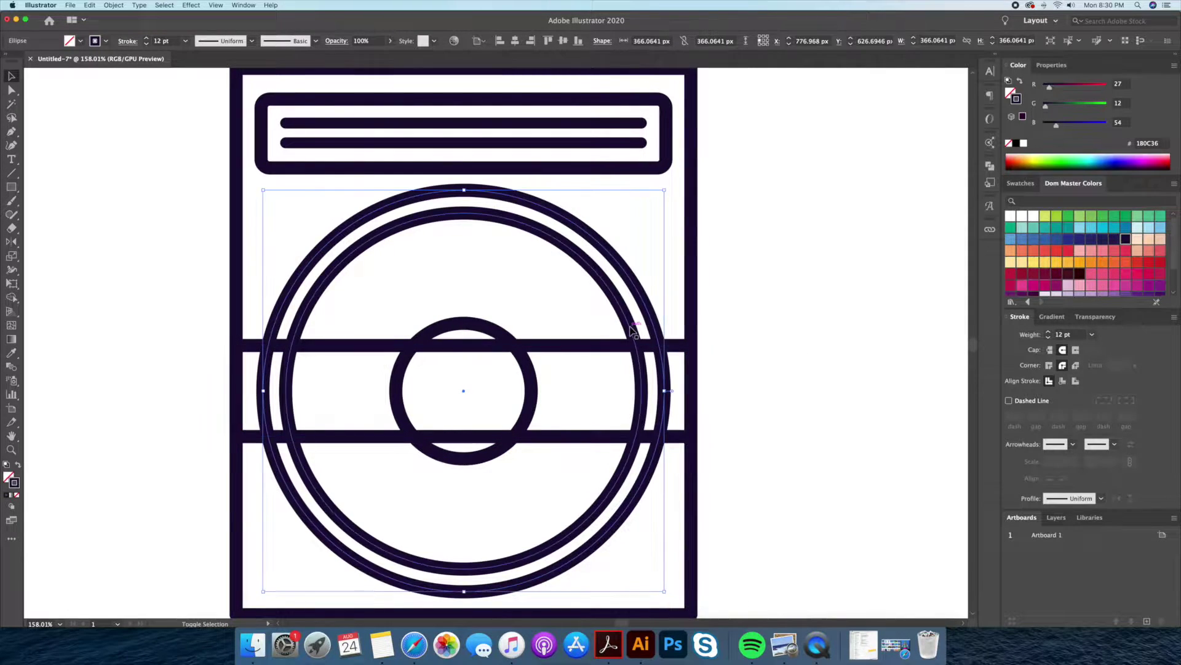
Merge the band with the ring regions it crosses using Shape Builder.
key("super+a")
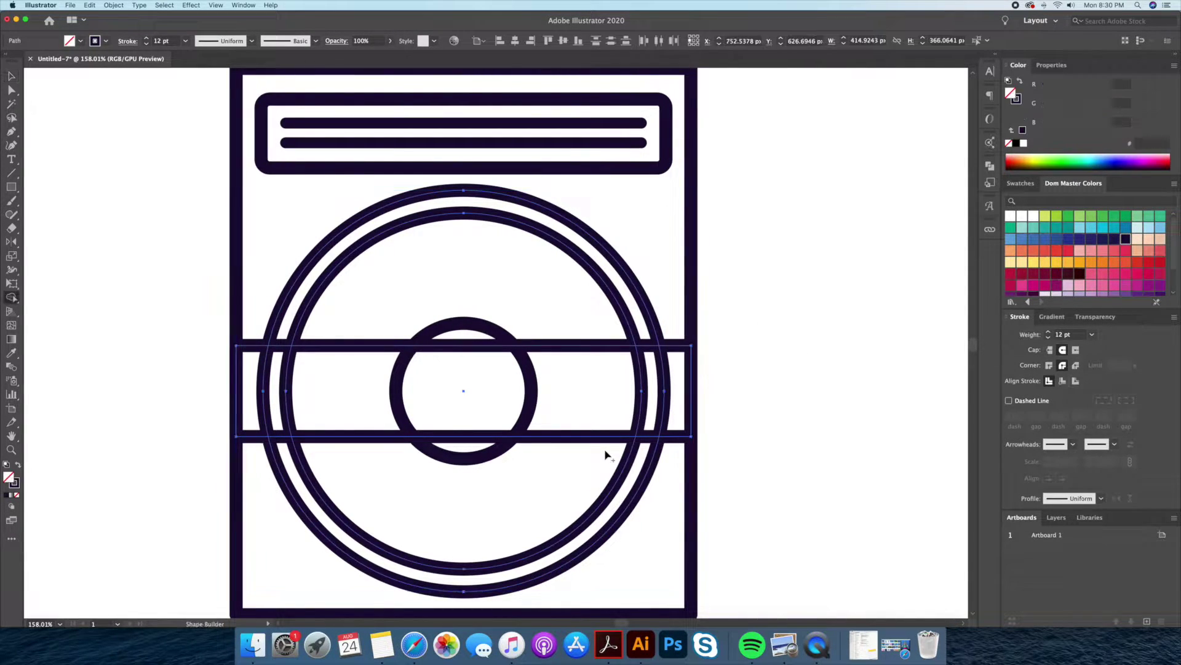
key("shift+m")
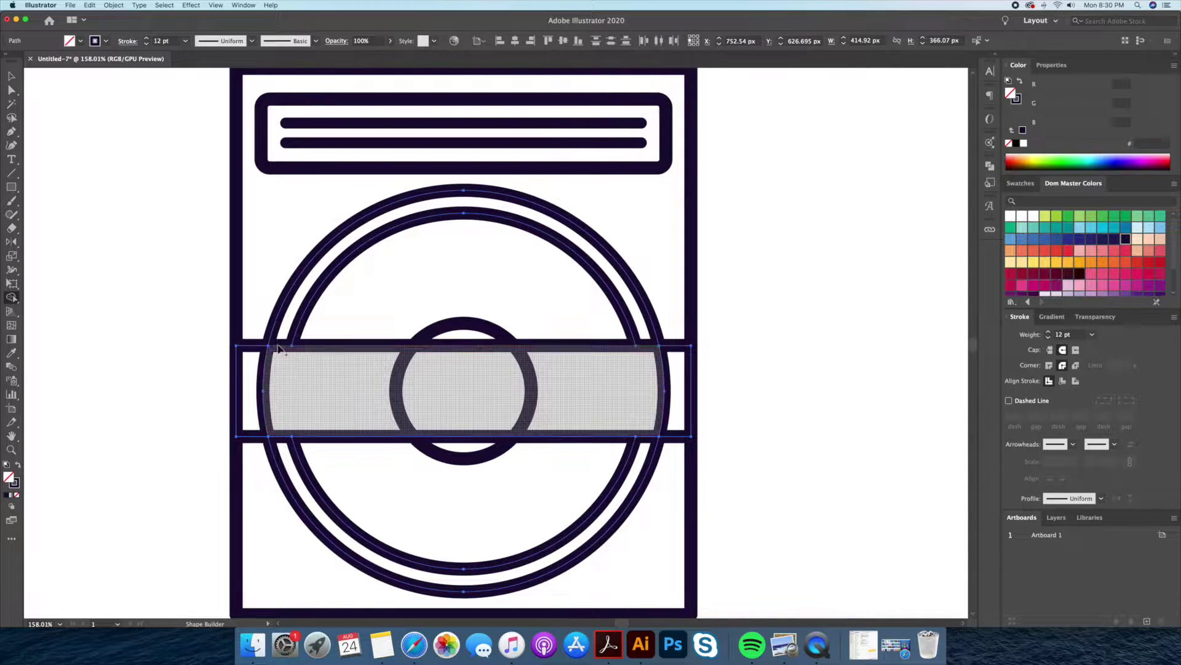
left_click_drag(344, 404, 690, 439)
key("v")
key("super+shift+a")
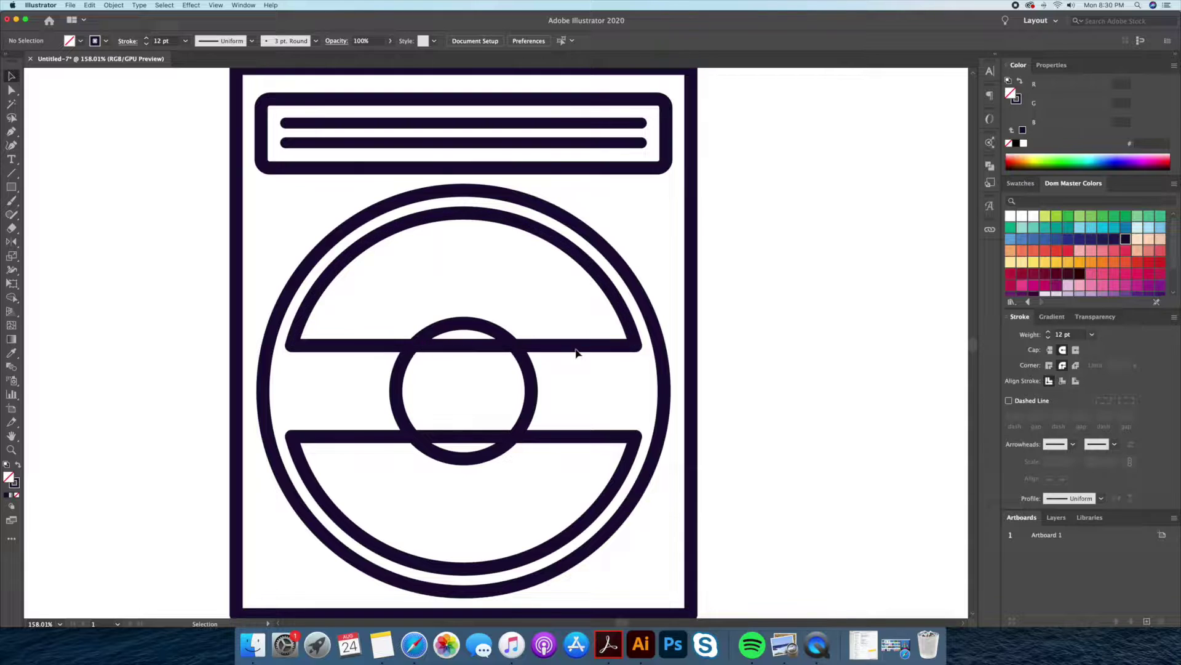
mouse_move(11, 186)
left_mouse_down()
mouse_move(66, 214)
mouse_move(50, 187)
left_mouse_up()
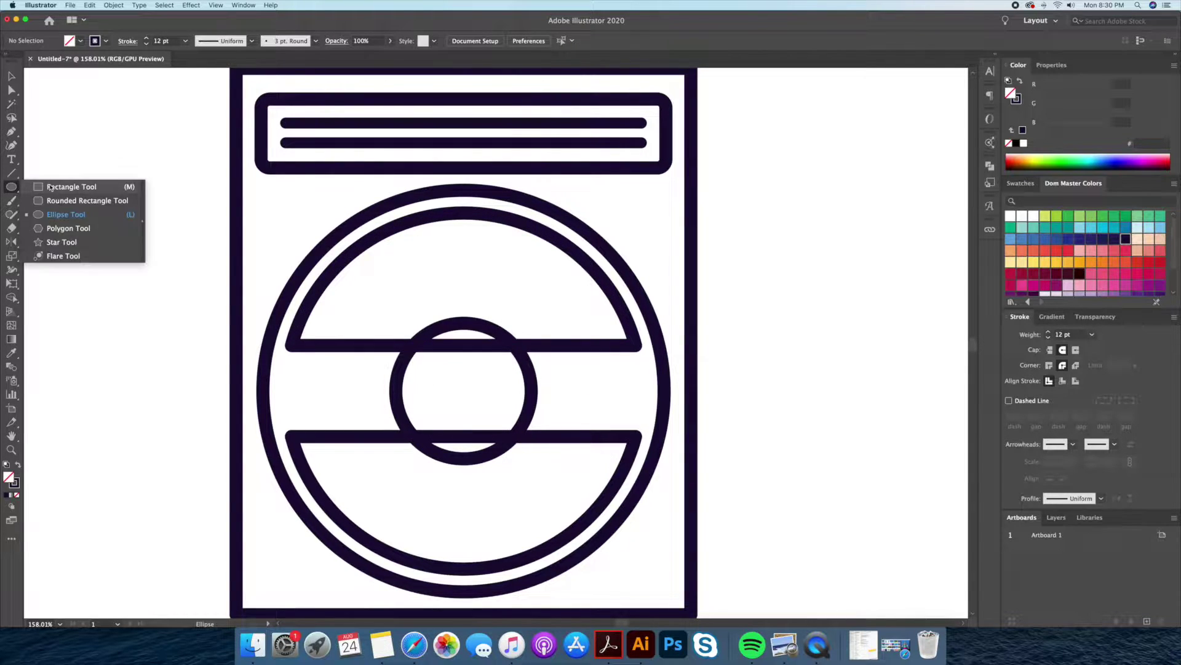
Draw a wide rectangle at the speaker's centre and make its left end pointed.
mouse_move(463, 391)
left_mouse_down()
mouse_move(478, 406)
mouse_move(623, 392)
mouse_move(461, 400)
left_mouse_up()
left_click_drag(302, 393, 295, 393)
scroll(277, 396, "up", 5)
key("a")
left_click(326, 398)
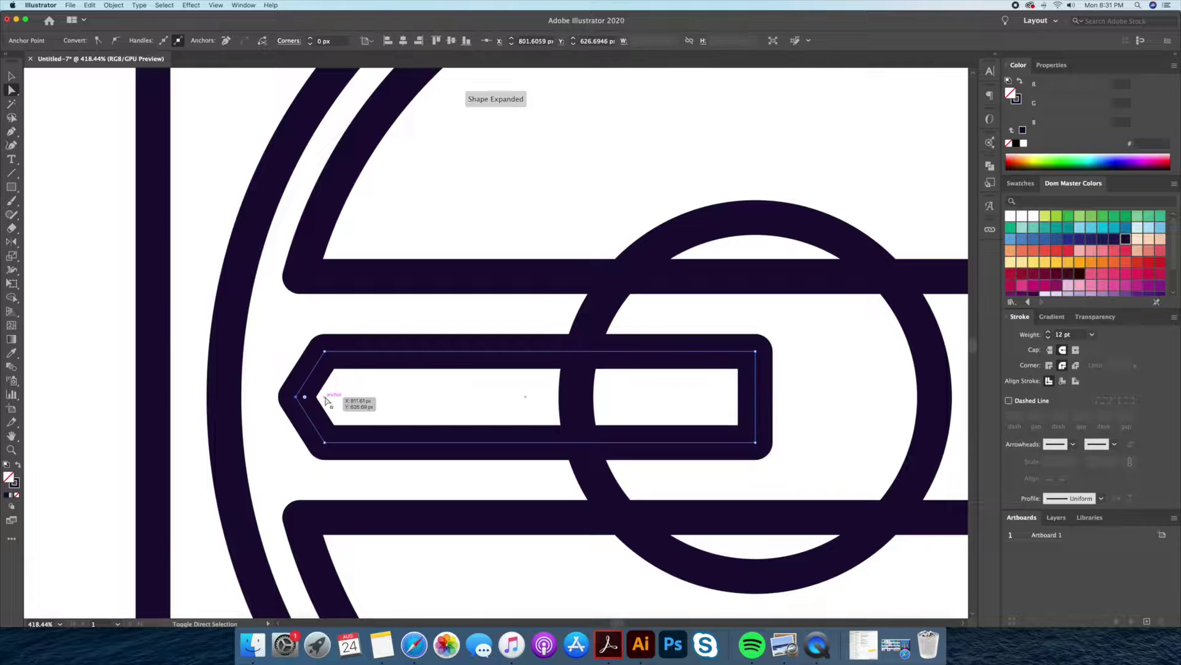
Mirror a copy of the pointed shape and Unite them in the Pathfinder panel.
key("o")
scroll(326, 400, "down", 2)
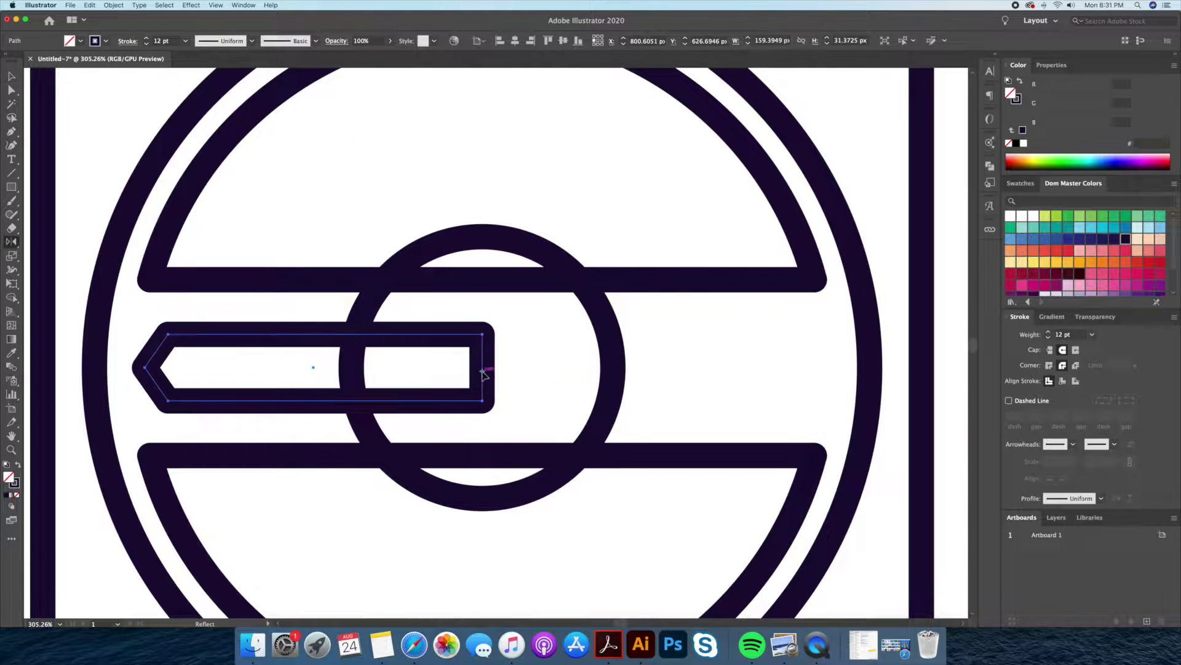
left_click(482, 370, "alt")
left_click(989, 166)
left_click(849, 190)
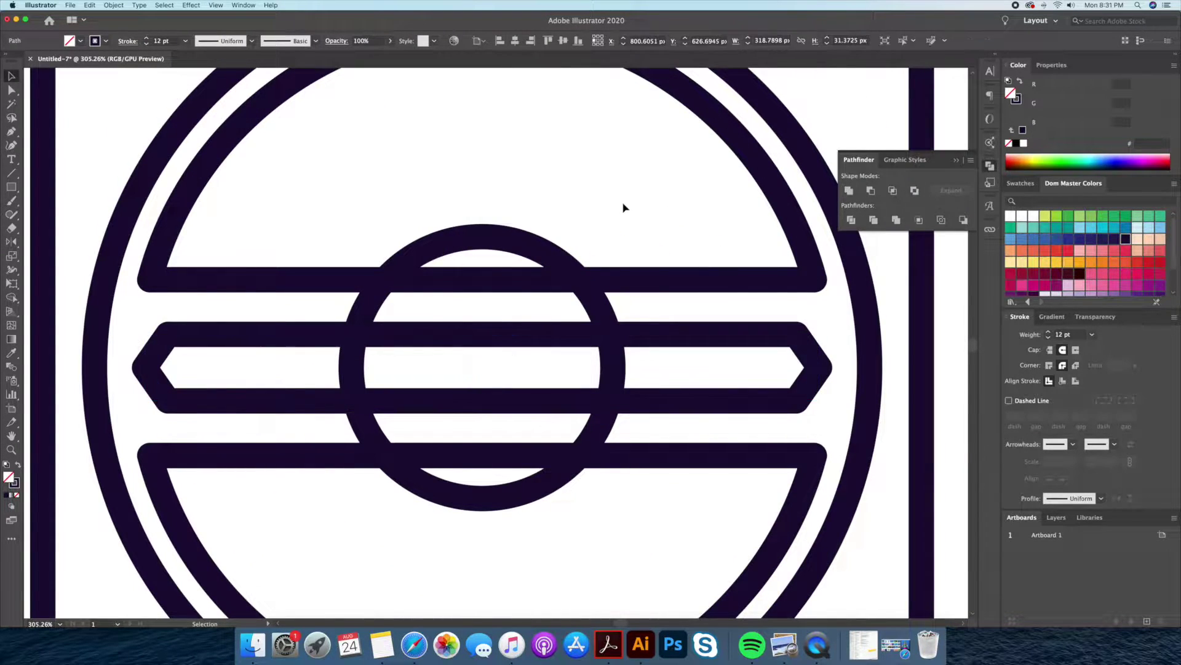
key("super+0")
left_click_drag(461, 265, 589, 262)
left_click(500, 264)
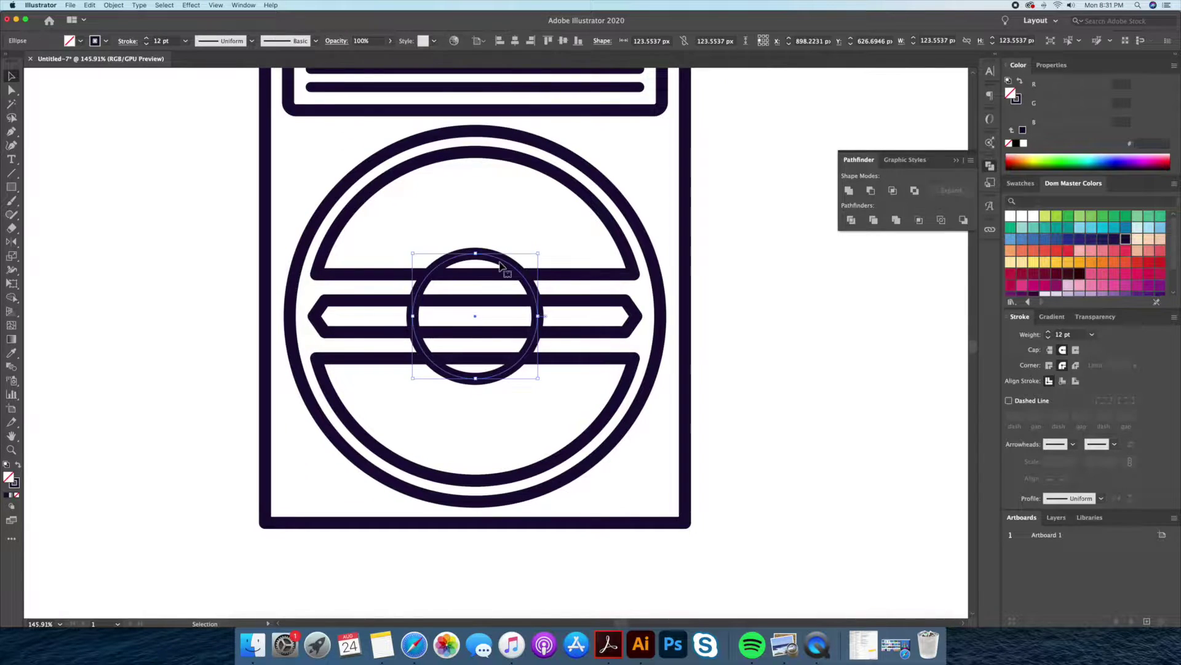
Delete the inner circle and combine the speaker's overlapping regions with Shape Builder.
key("Delete")
left_click_drag(491, 248, 467, 272)
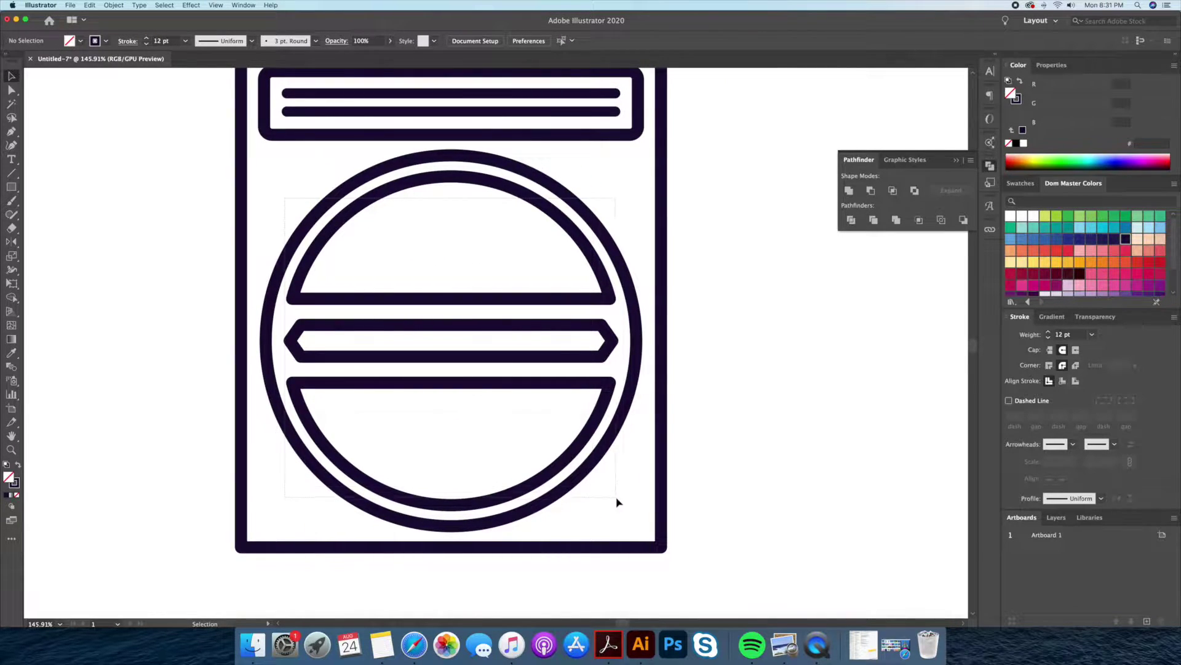
left_click_drag(303, 211, 617, 501)
key("shift+m")
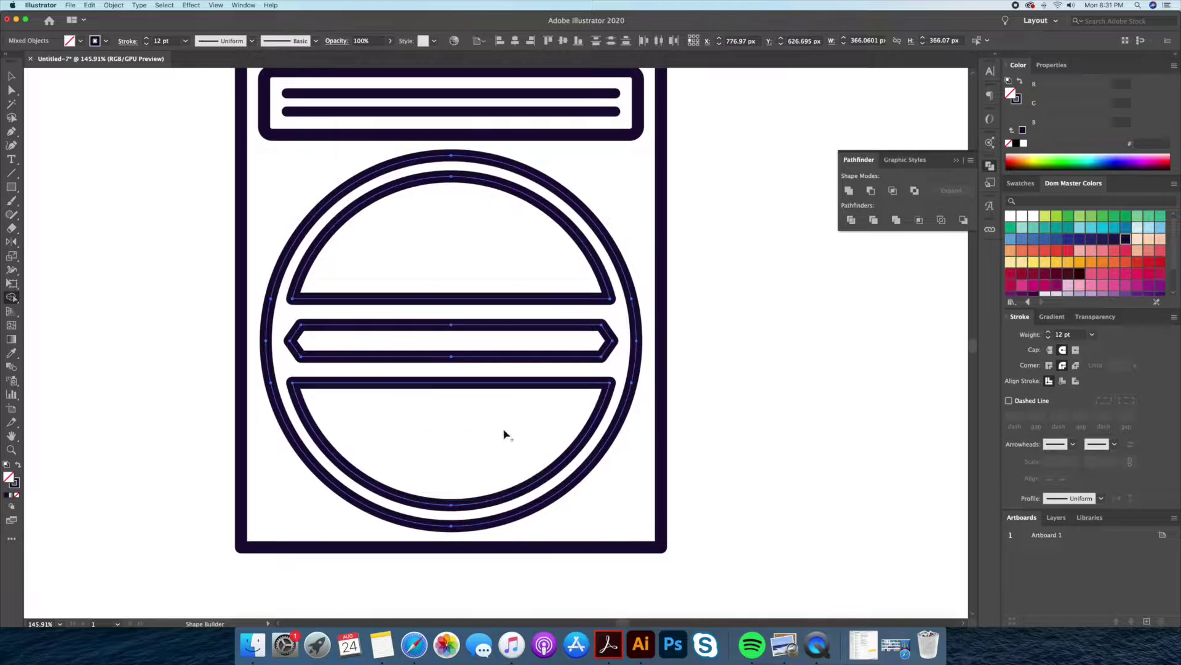
key("v")
left_click(734, 396)
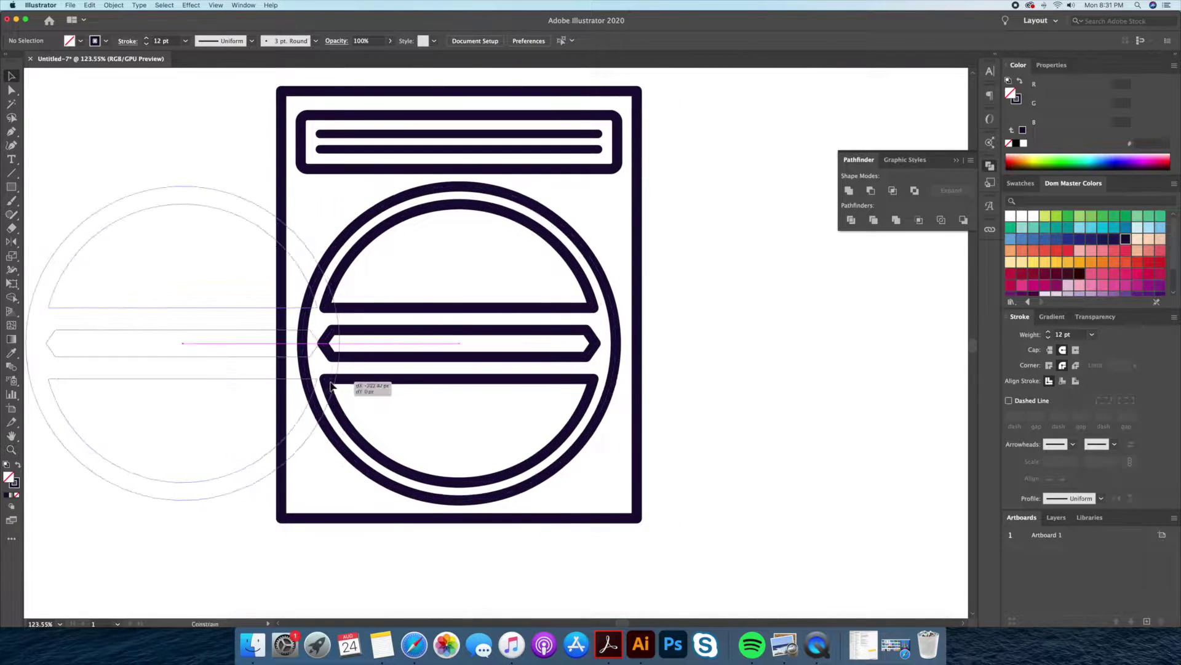
Draw a small circle at the speaker's centre and scale up a large copy beside it.
left_click_drag(15, 191, 61, 217)
left_click_drag(507, 385, 512, 390)
key("v")
left_click(693, 358)
scroll(699, 356, "right", 2)
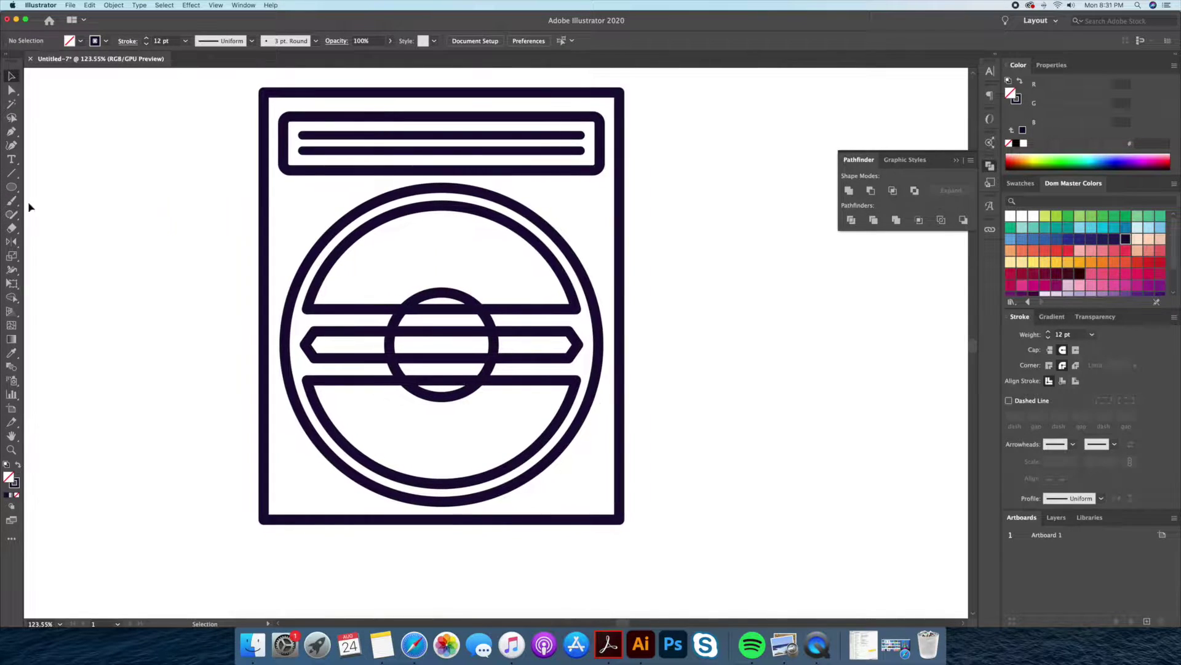
key("v")
left_click(461, 299)
left_click_drag(496, 293, 779, 415)
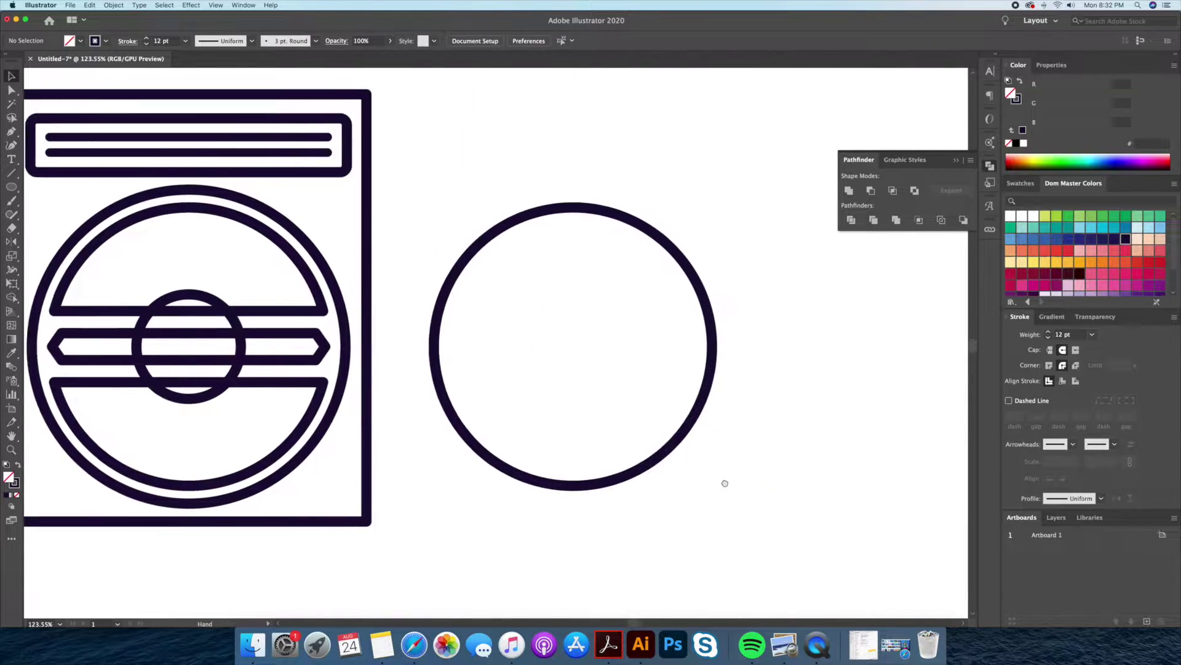
Draw a small solid dark dot, duplicate it into a row, and move the circle below.
left_click_drag(800, 476, 665, 464)
left_click(12, 188)
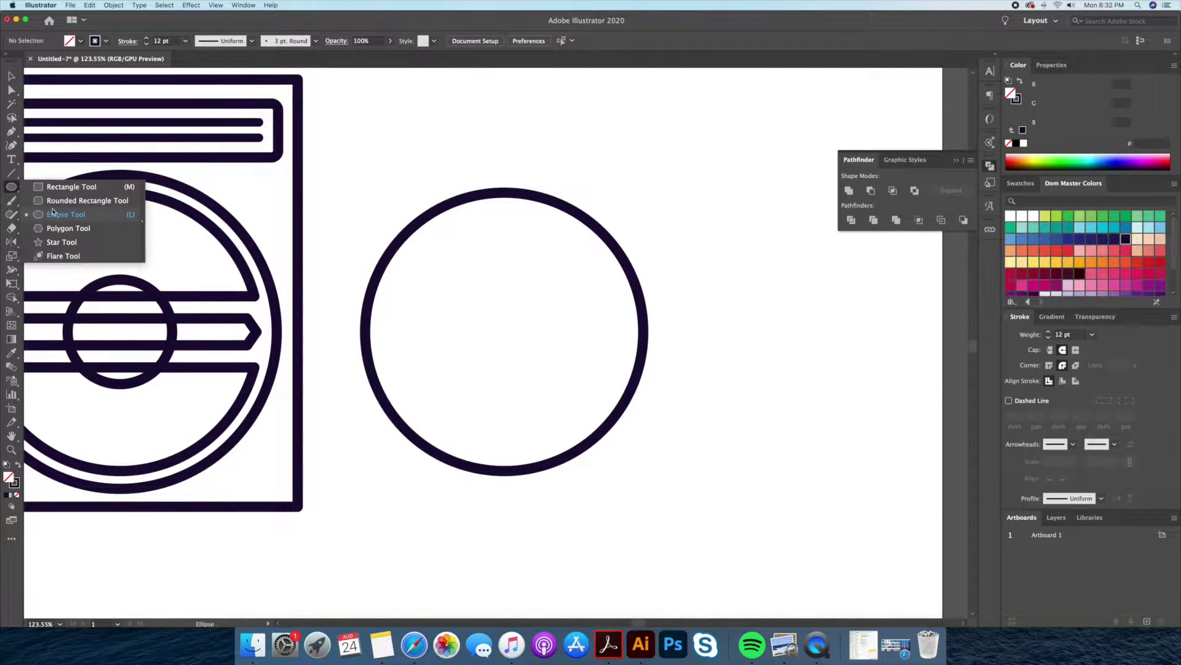
key("shift+x")
scroll(391, 268, "up", 2)
scroll(391, 269, "left", 1)
left_click_drag(381, 254, 396, 257)
key("v")
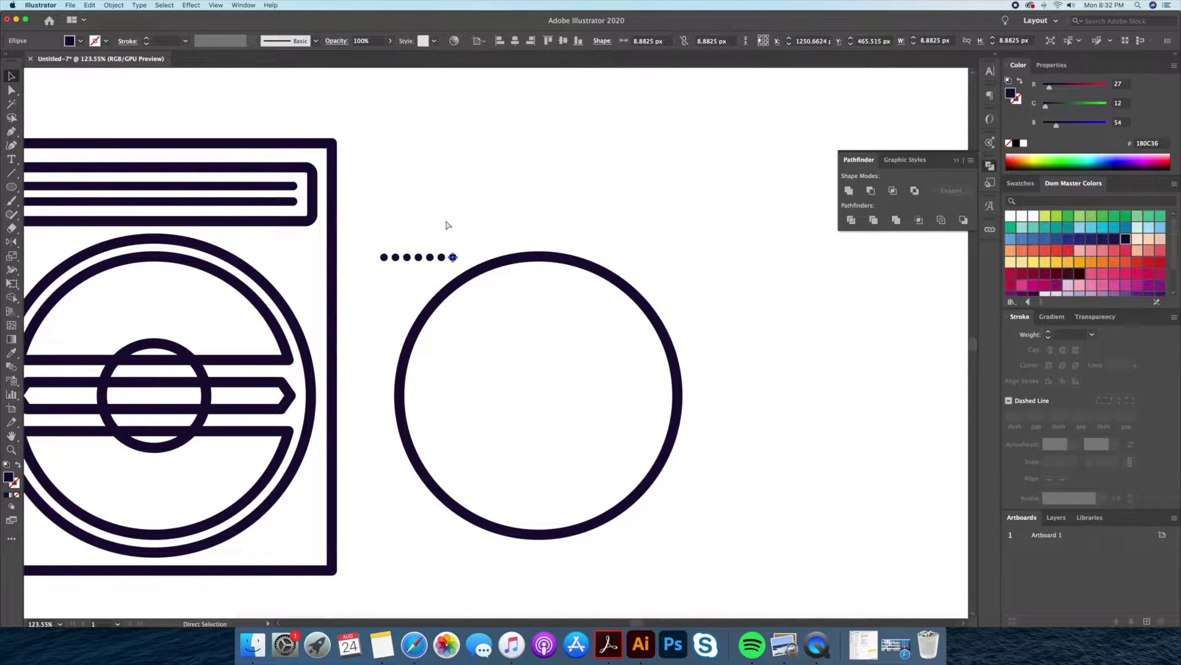
left_click(640, 278)
left_click_drag(639, 278, 640, 405)
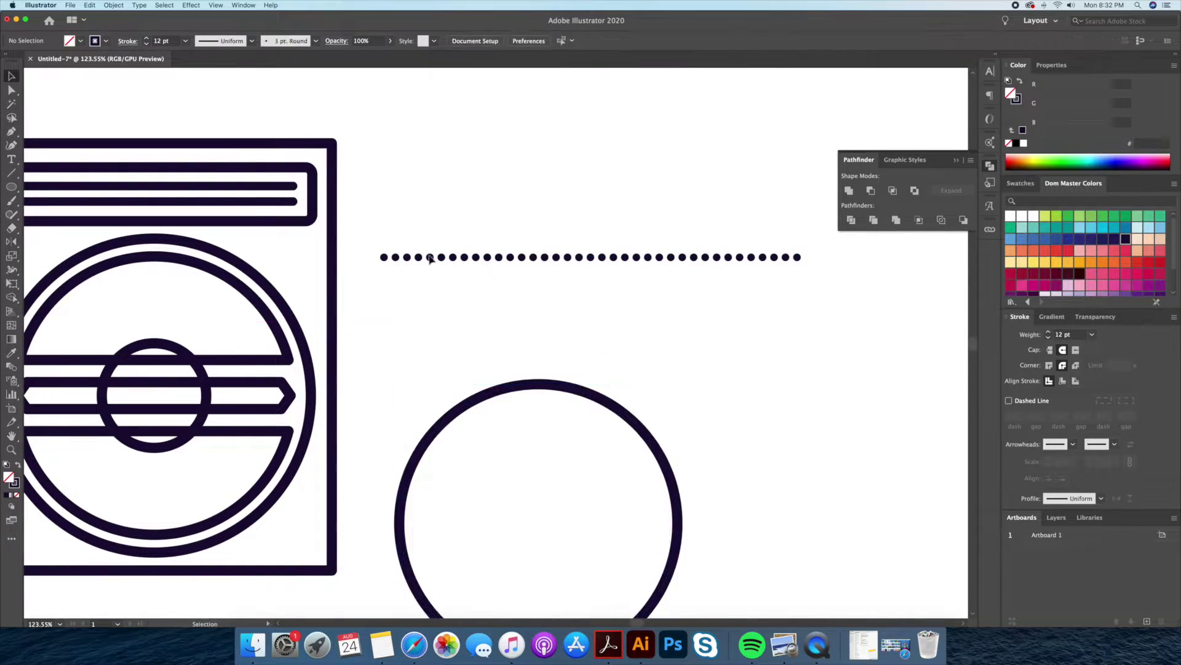
Copy the dot row offset below and repeat with Ctrl+D to build a dot grid.
left_click_drag(369, 243, 834, 295)
left_click_drag(741, 261, 731, 274)
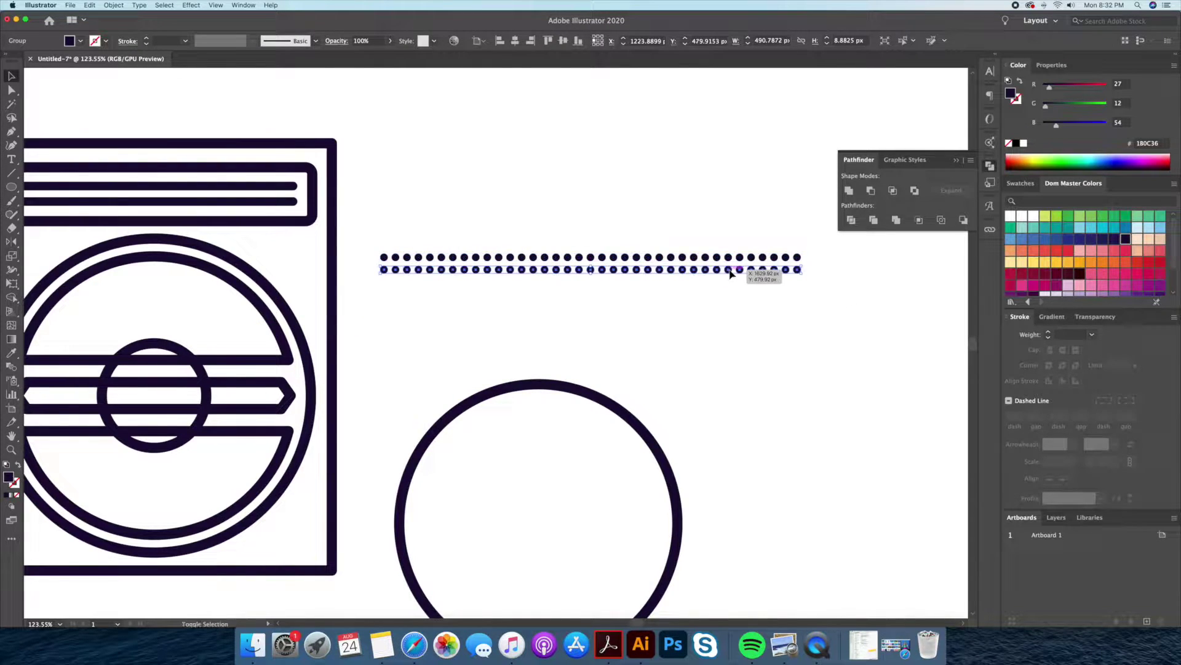
left_click_drag(380, 290, 393, 252)
left_click_drag(555, 267, 555, 283)
key("ctrl+d")
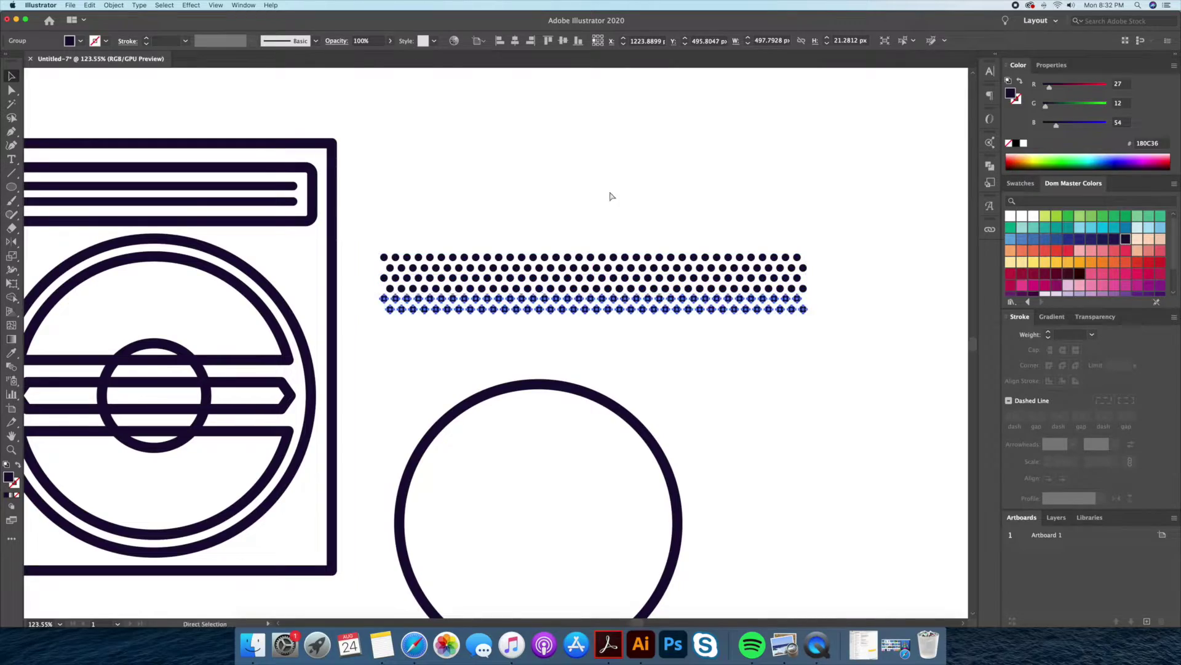
key("ctrl+d")
key("ctrl+d")
key("ctrl+d")
key("ctrl+d")
scroll(734, 206, "down", 3)
scroll(734, 206, "right", 3)
Fill the large circle white, bring it to the front, and position it over the dots.
left_click_drag(270, 502, 702, 173)
left_click(734, 332)
left_click(600, 381)
key("shift+x")
left_click(1023, 143)
right_click(615, 446)
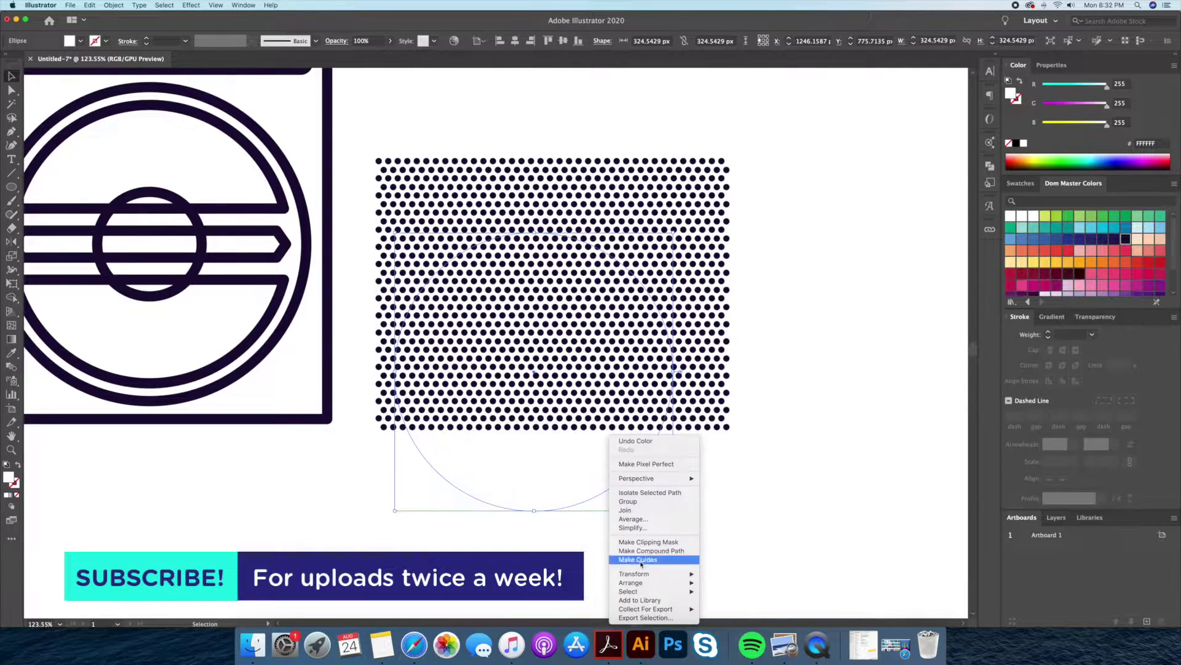
left_click(646, 560)
left_click_drag(591, 486, 608, 429)
left_click(554, 42)
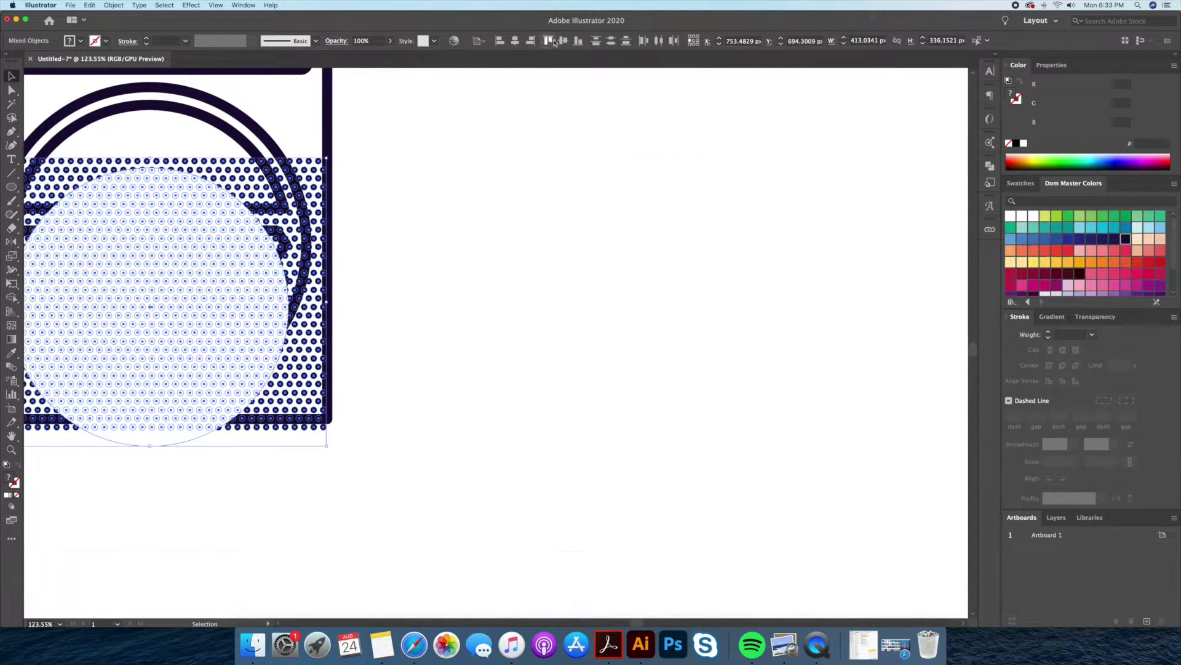
key("ctrl+z")
Clip the dot grid to the circle with a clipping mask and move it onto the speaker.
left_click(786, 338)
left_click(742, 183)
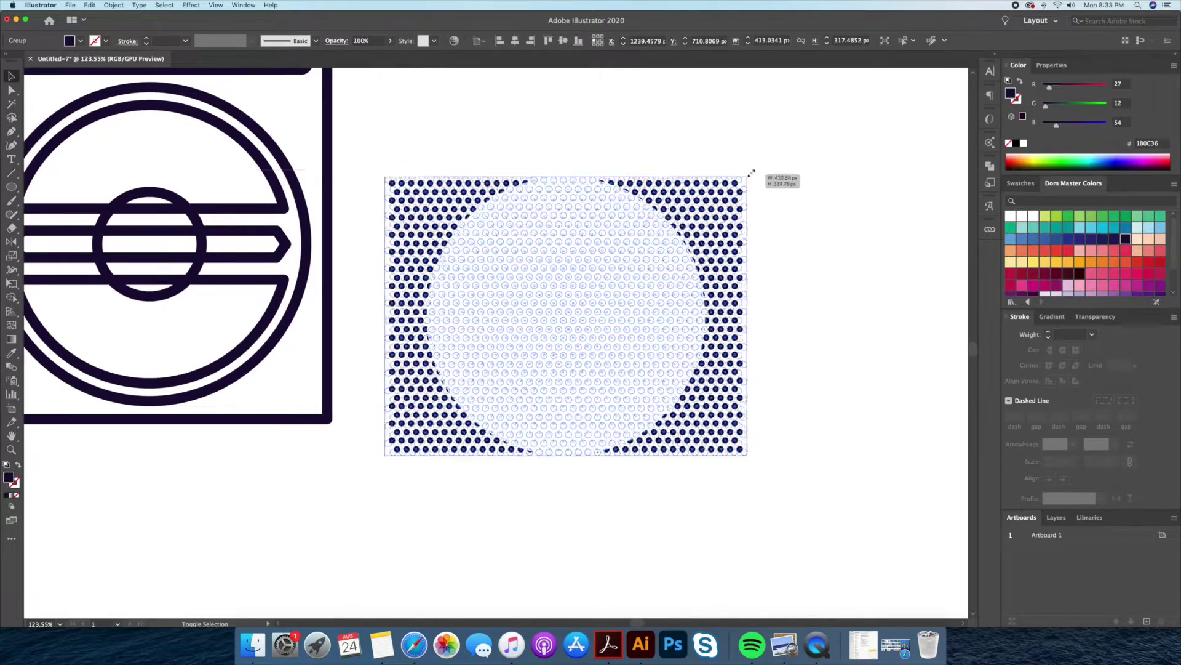
left_click_drag(743, 181, 751, 174)
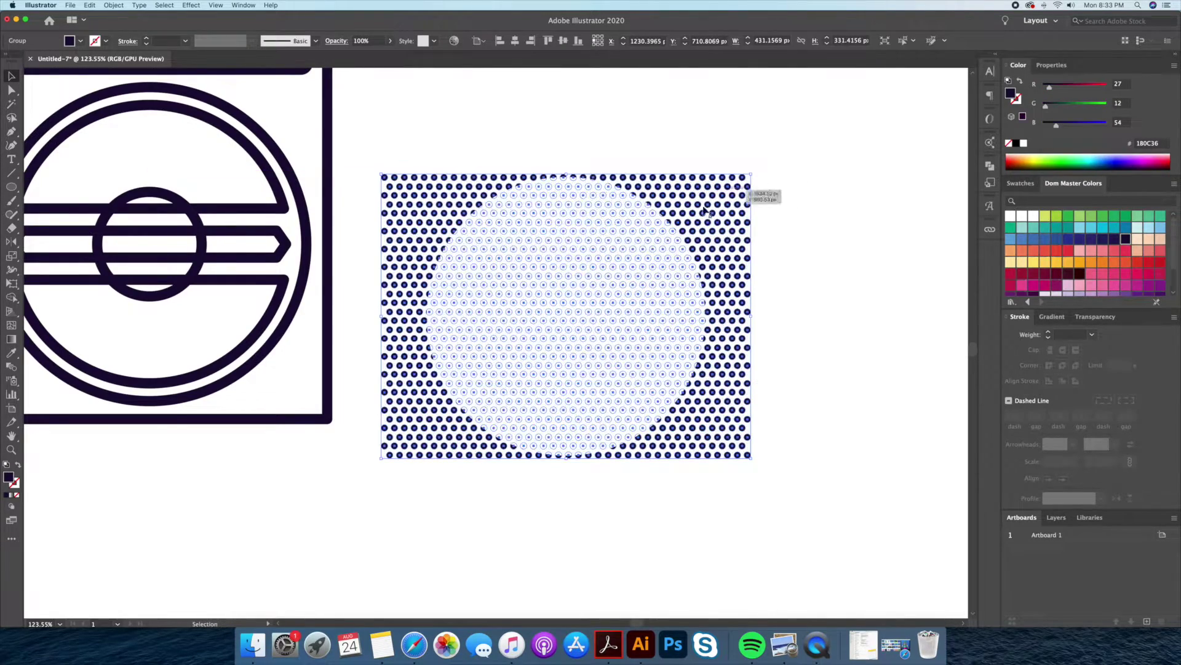
right_click(628, 310)
left_click(651, 385)
scroll(681, 511, "left", 5)
mouse_move(708, 329)
left_mouse_down()
mouse_move(265, 256)
mouse_move(291, 285)
left_mouse_up()
Set the dotted circle's opacity to 20%.
scroll(575, 256, "left", 5)
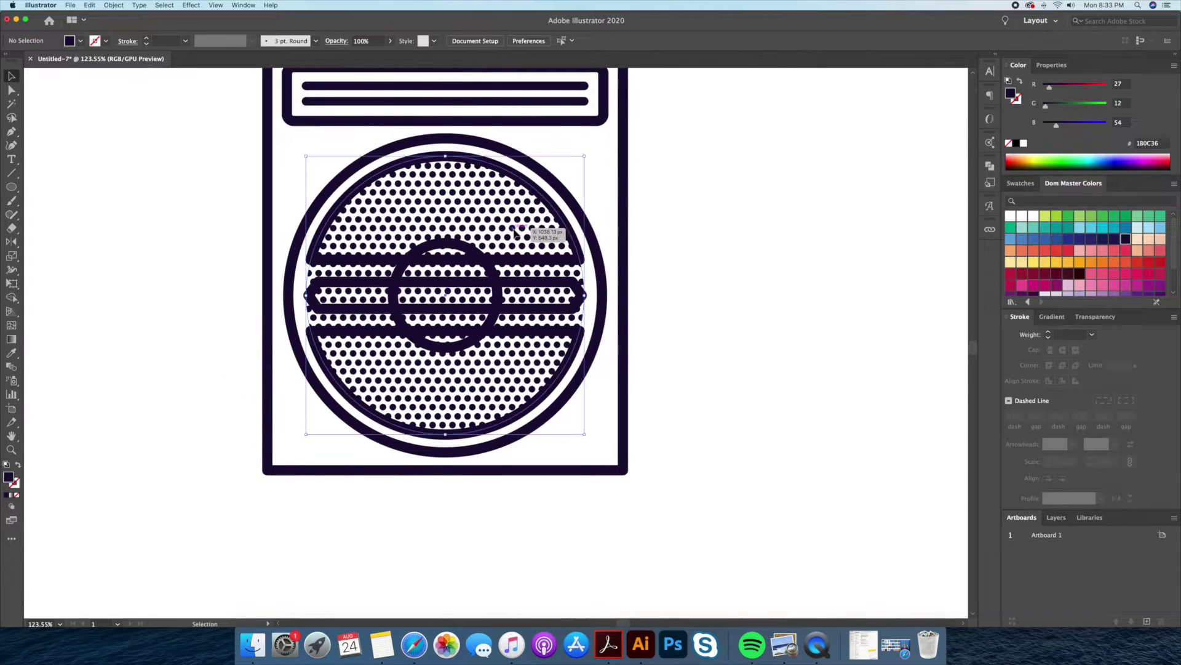
left_click(1096, 317)
type("20")
key("Return")
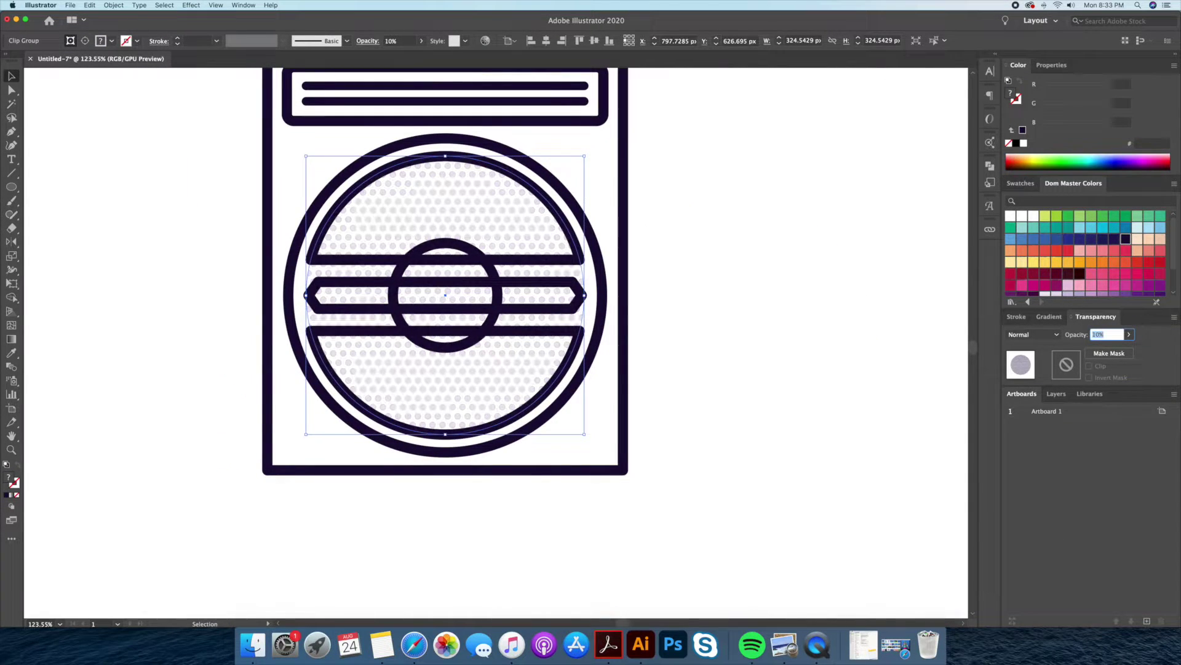
left_click(730, 224)
scroll(683, 258, "down", 3)
Draw a tall outlined rectangle beside the speaker as the middle panel.
scroll(675, 250, "up", 1)
scroll(675, 251, "right", 3)
key("m")
left_click_drag(505, 122, 547, 439)
key("v")
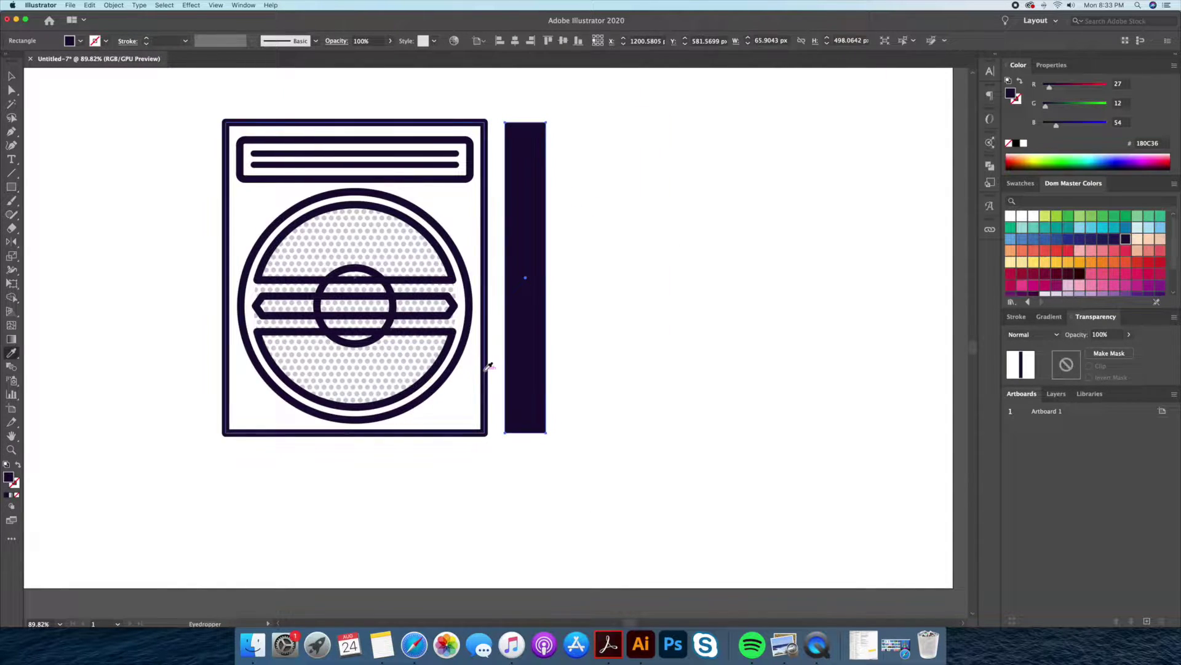
key("shift+x")
mouse_move(507, 278)
left_mouse_down()
mouse_move(494, 276)
mouse_move(611, 276)
left_mouse_up()
Shift the artwork left and place a copy of the speaker right of the panel.
scroll(678, 309, "down", 1)
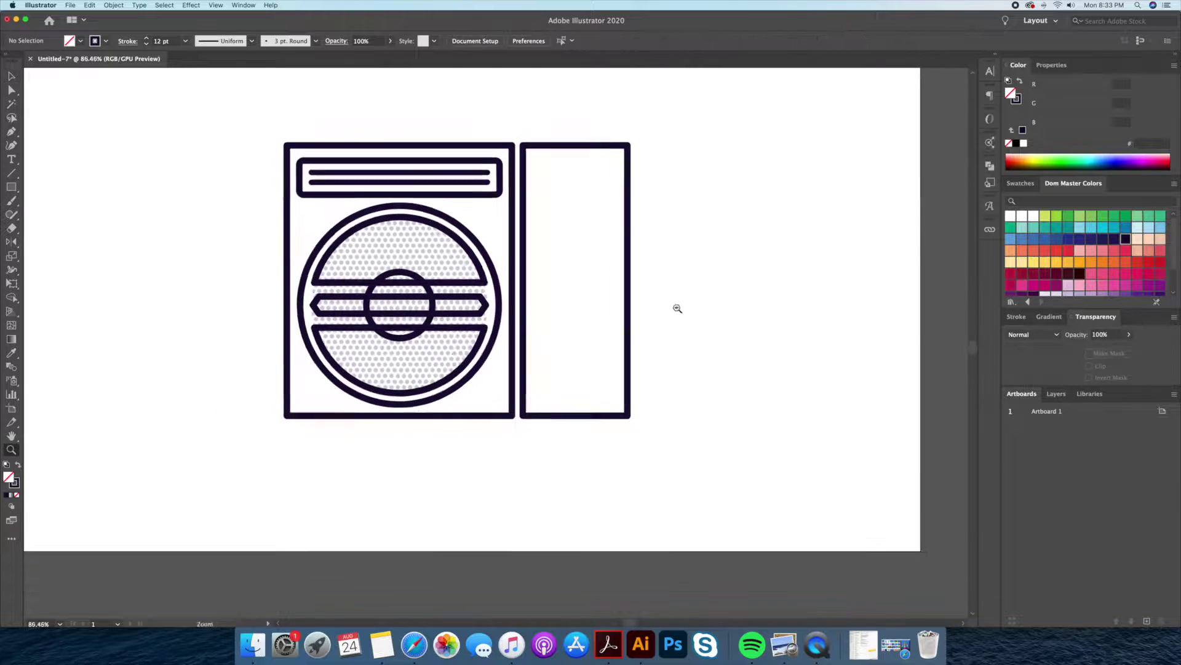
scroll(773, 267, "left", 3)
key("ctrl+a")
left_click_drag(550, 439, 333, 440)
left_click(442, 487)
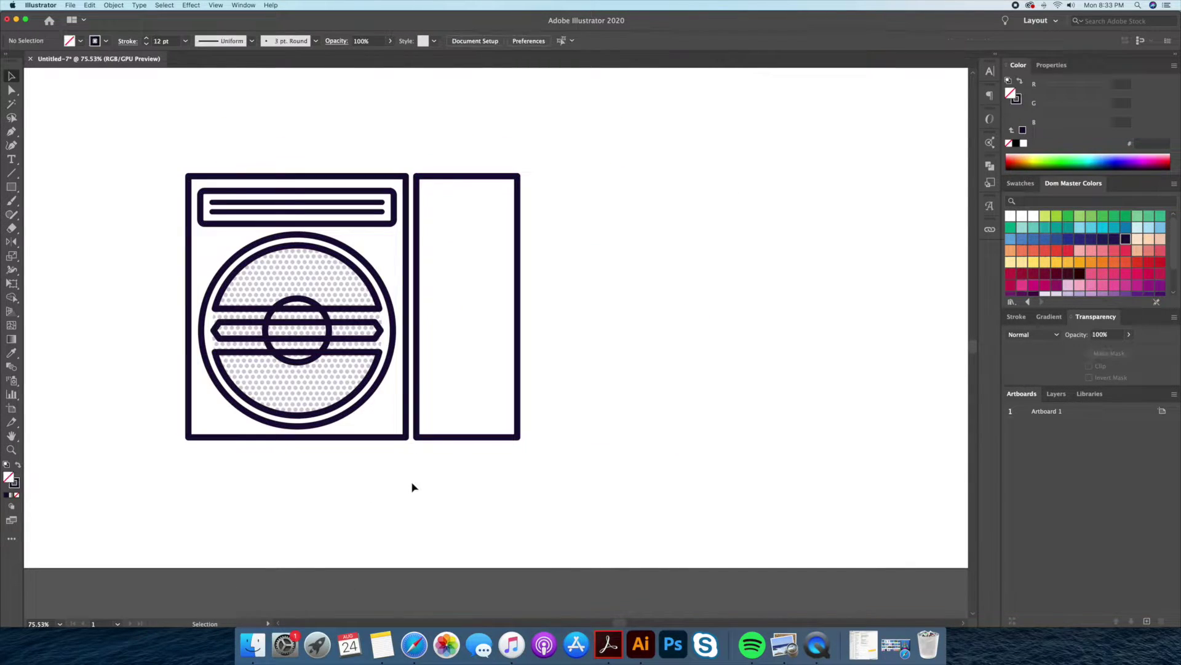
left_click_drag(243, 439, 582, 438)
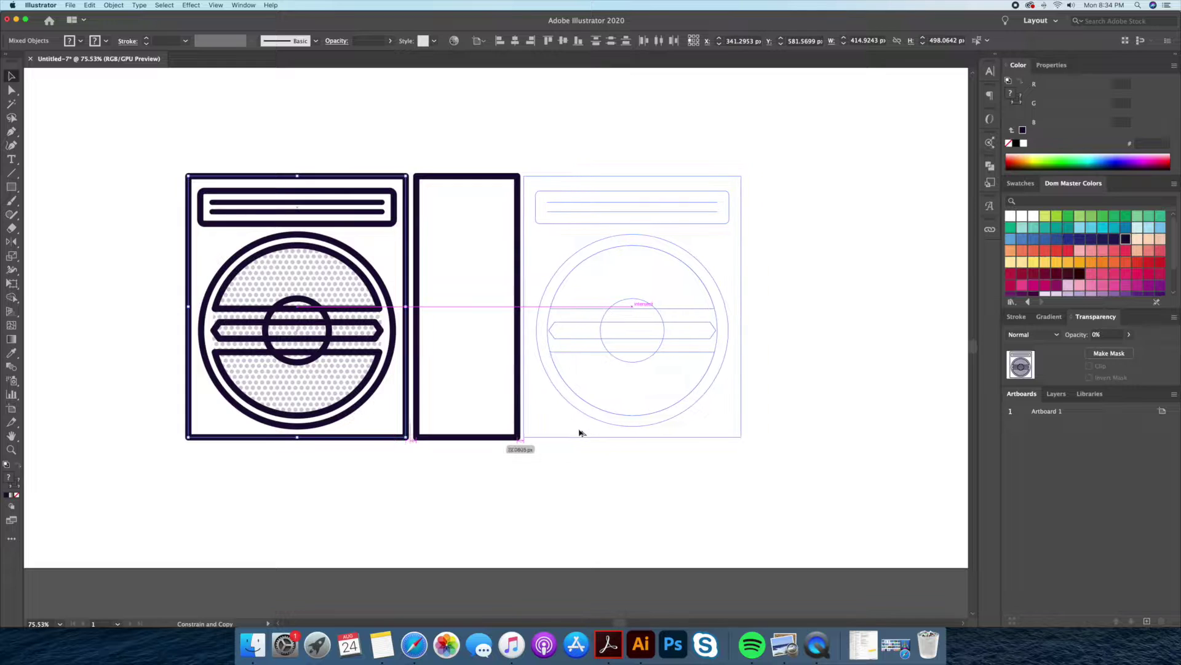
left_click(527, 486)
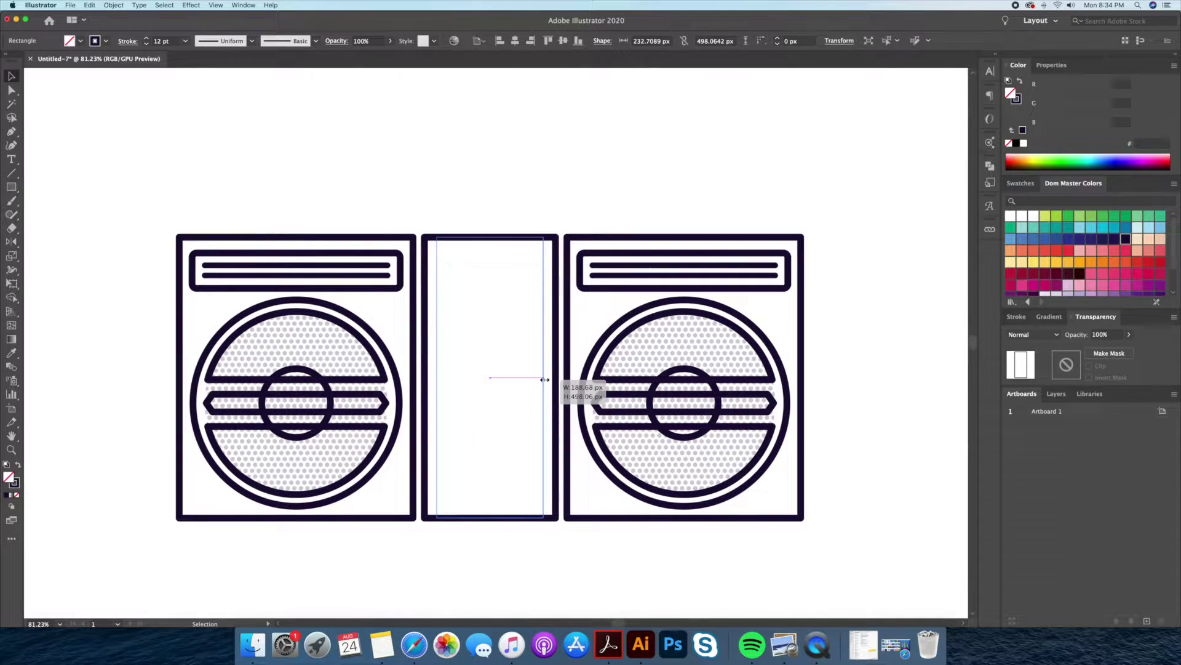
left_click_drag(545, 379, 542, 379)
Shorten the inner rectangle and add a stretched row of small squares below it.
left_click_drag(489, 254, 489, 254)
left_click_drag(491, 515, 491, 492)
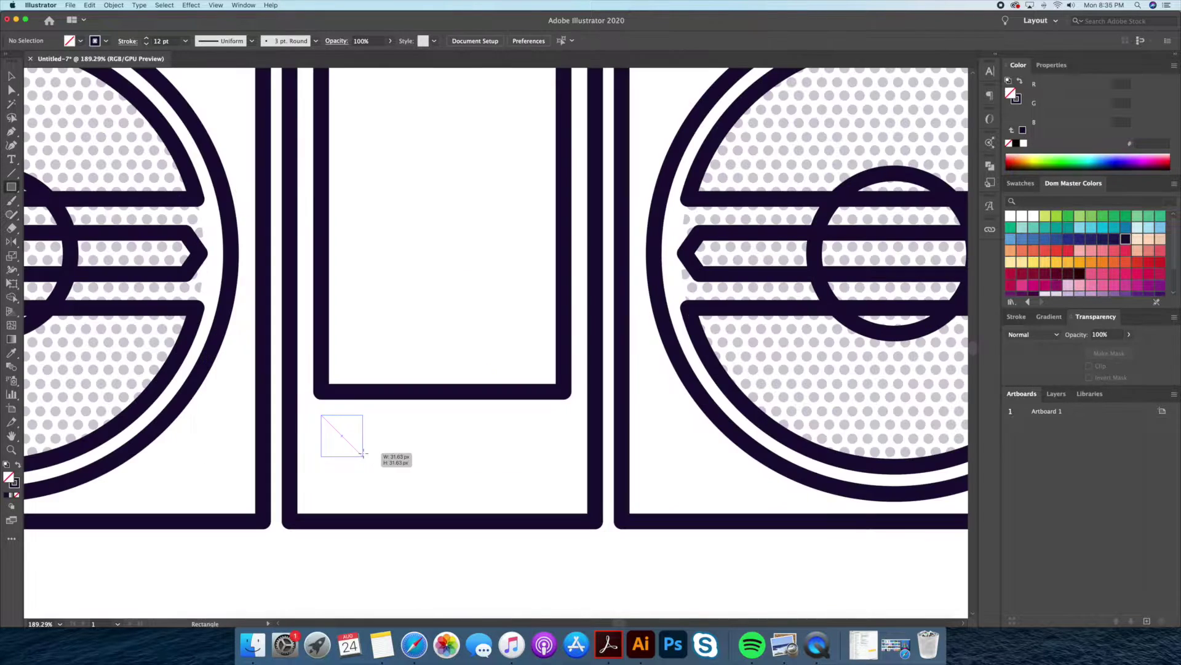
mouse_move(315, 409)
left_mouse_down()
mouse_move(366, 454)
mouse_move(403, 454)
left_mouse_up()
key("super+d")
key("super+d")
key("super+d")
key("super+d")
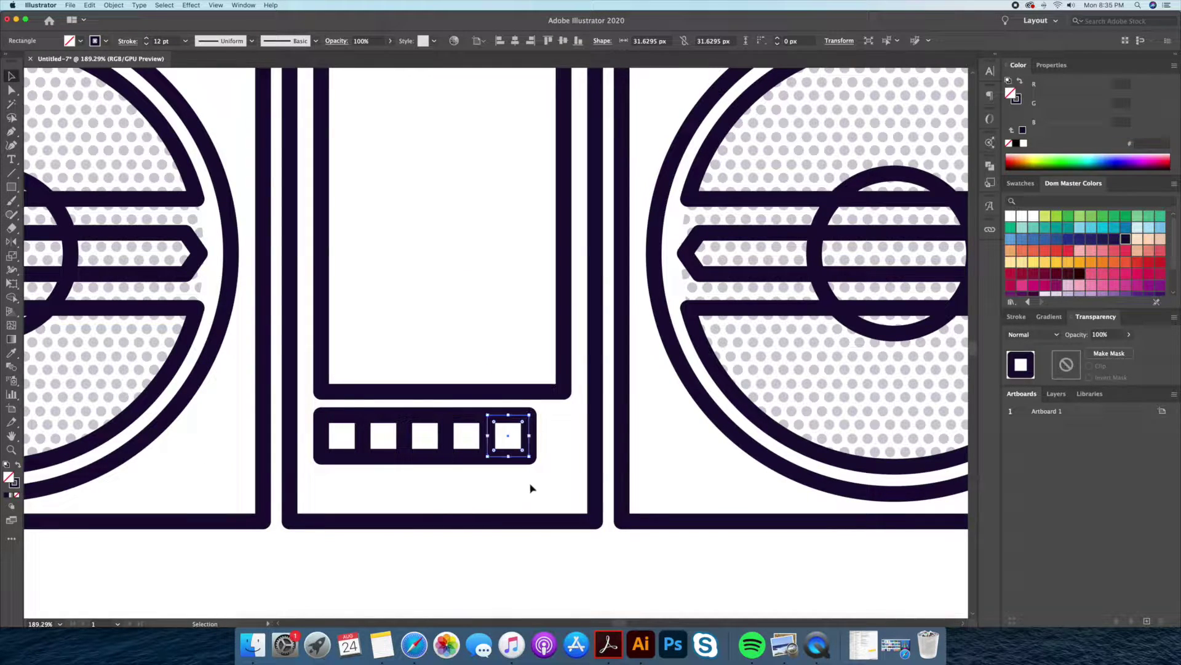
left_click_drag(530, 484, 323, 424)
left_click_drag(528, 436, 559, 442)
left_click_drag(442, 454, 422, 149)
left_click(454, 474)
scroll(463, 469, "down", 3)
Copy the vertical bar across the middle panel and space the bars evenly.
key("m")
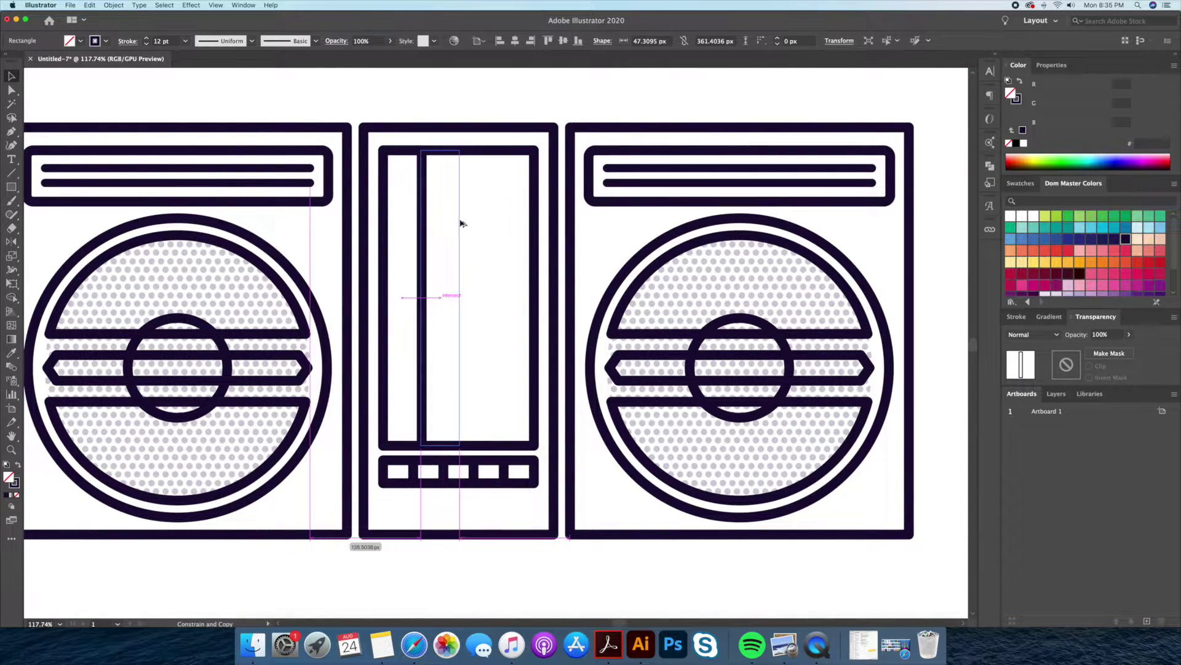
key("z")
left_click(424, 421)
key("v")
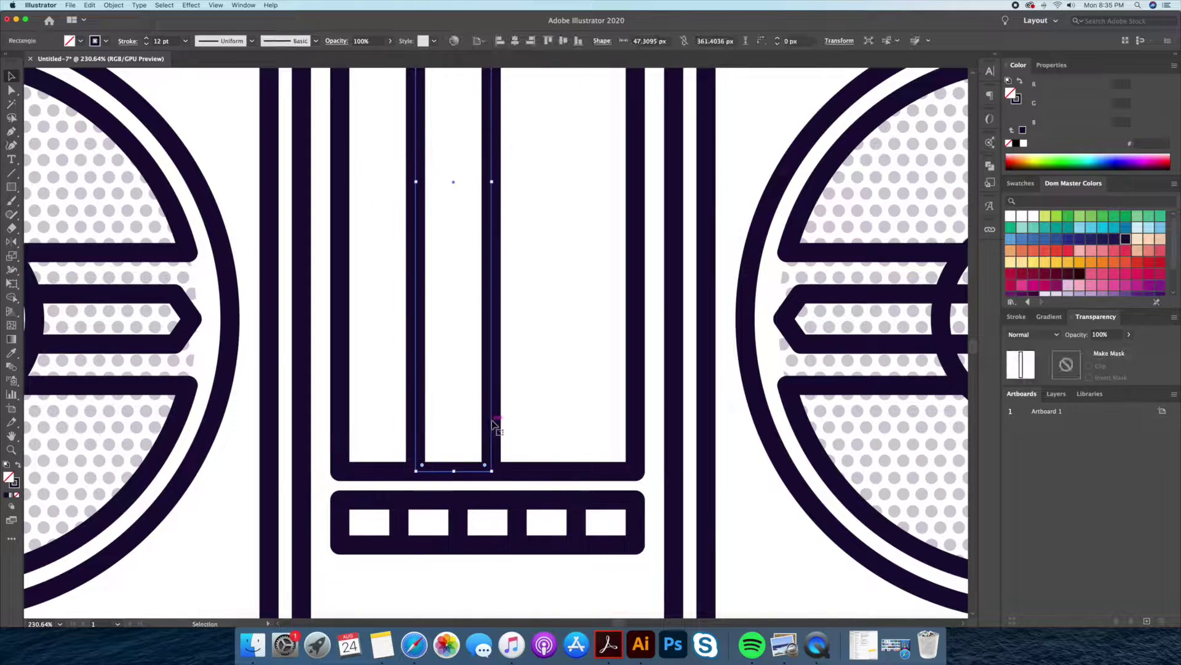
left_click_drag(425, 399, 572, 399)
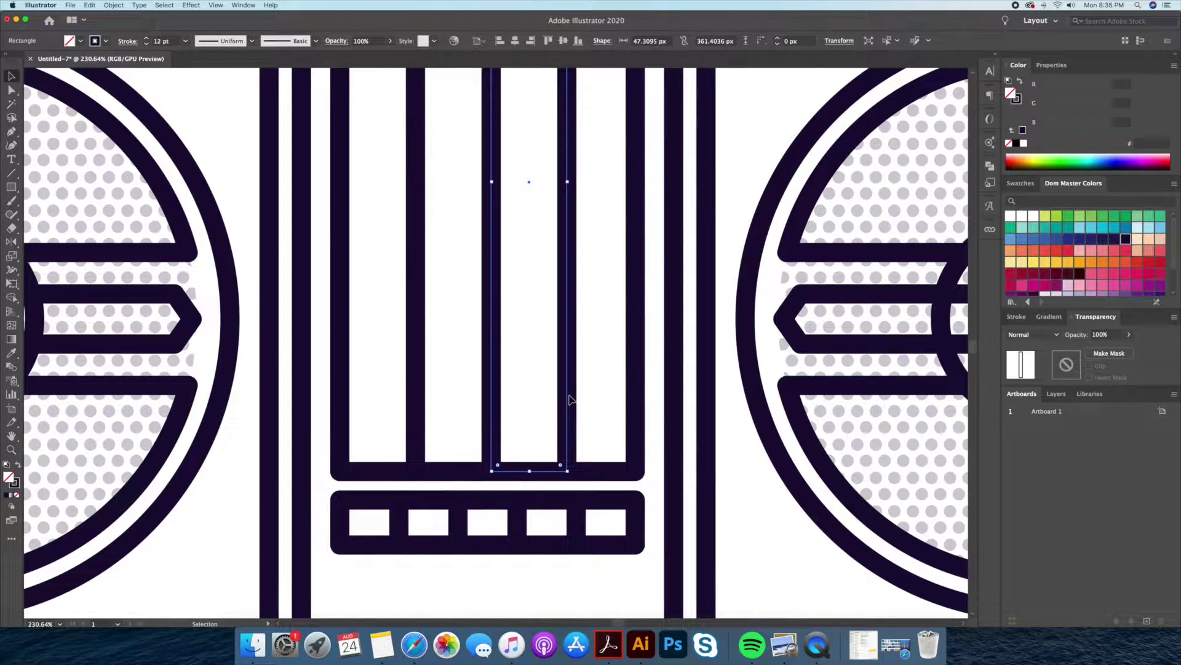
key("ctrl+d")
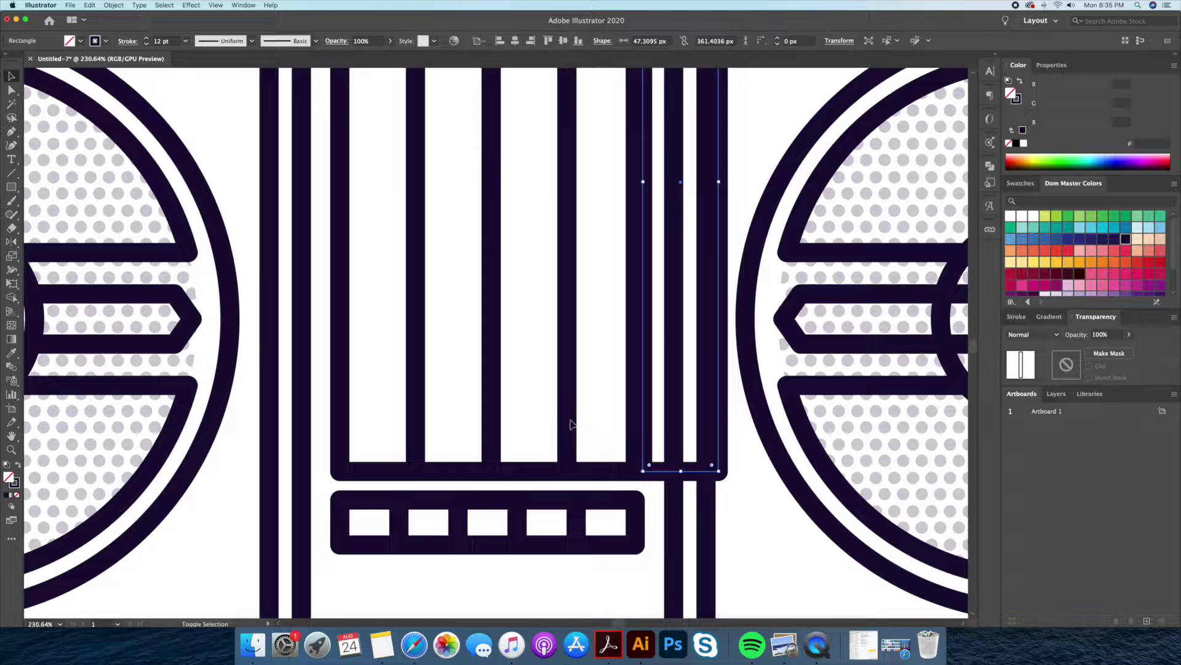
left_click(573, 424, "shift")
left_click(495, 422, "shift")
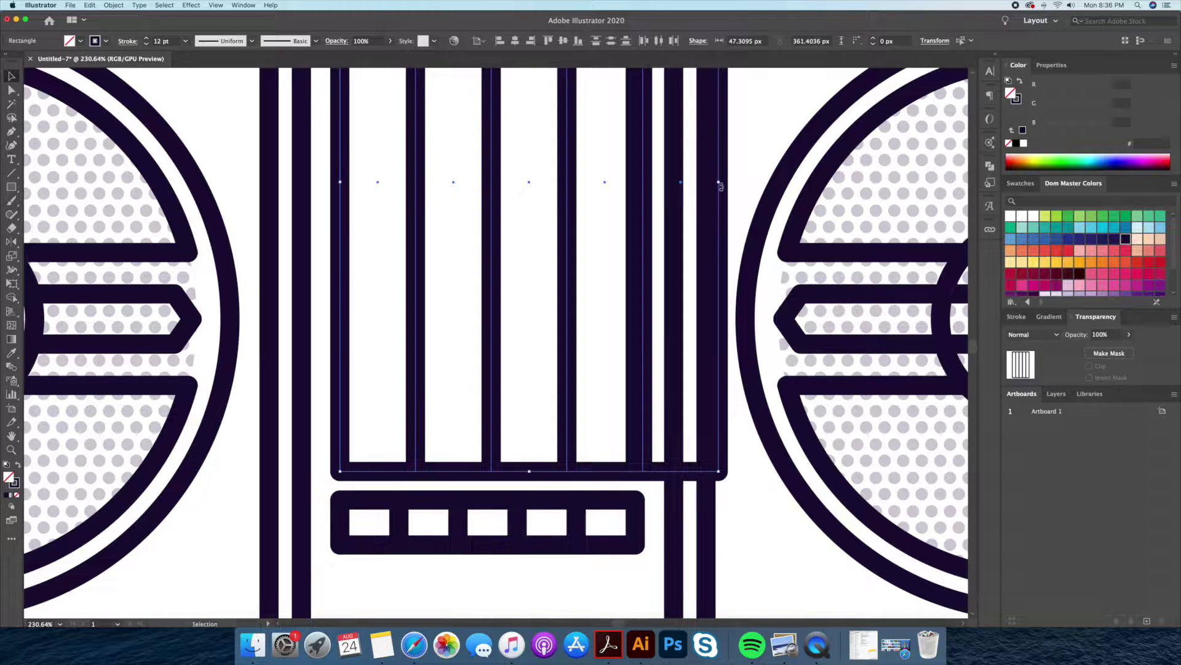
left_click_drag(720, 186, 673, 206)
Resize the bars into five even columns and lower their tops to staggered heights.
key("z")
left_click_drag(627, 304, 599, 304)
key("v")
left_click_drag(525, 113, 552, 372)
left_click(479, 187)
left_click(635, 179, "shift")
key("a")
mouse_move(523, 166)
left_mouse_down()
mouse_move(586, 206)
mouse_move(593, 258)
left_mouse_up()
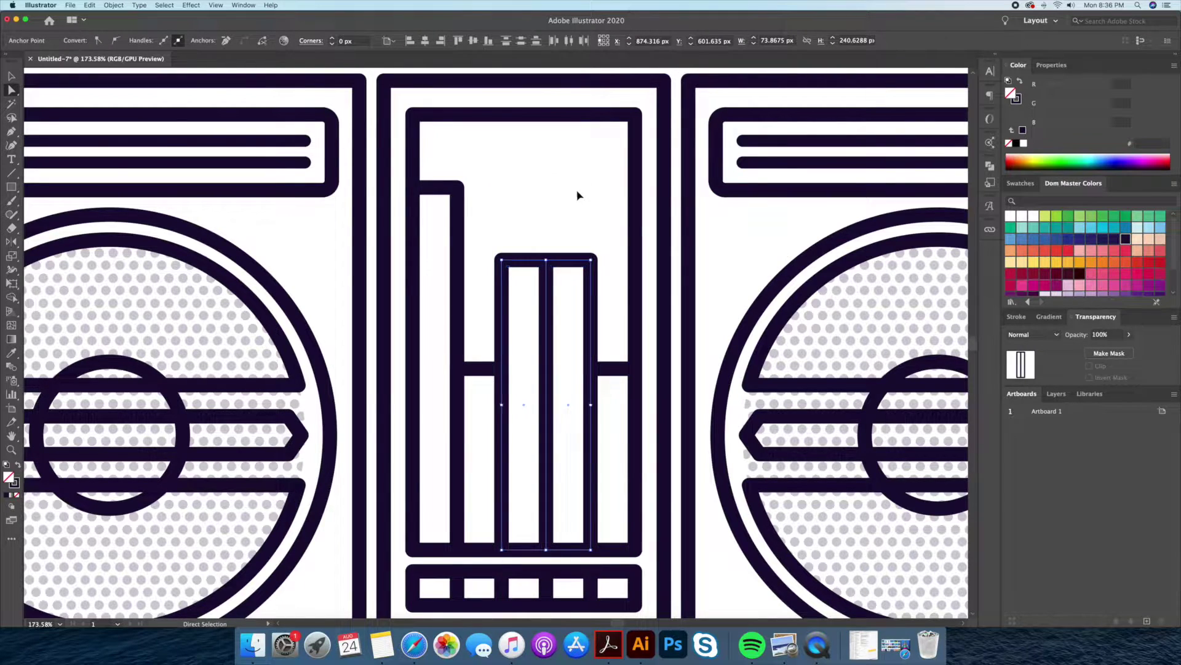
left_click(577, 196)
Add grouped screw dots at the centre panel's top-left and top-right corners.
key("l")
scroll(333, 180, "up", 5)
left_click_drag(329, 170, 328, 170)
key("v")
left_click_drag(760, 185, 758, 185)
key("ctrl+g")
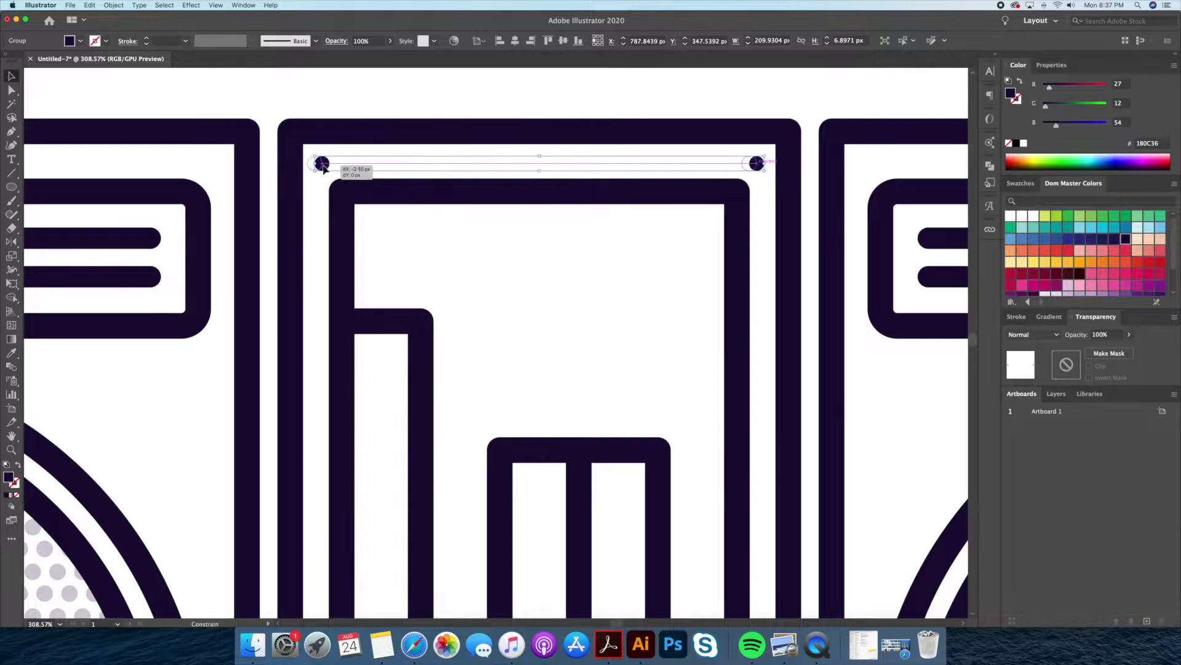
left_click_drag(326, 169, 325, 168)
Stretch the outer casing rectangle wider to the right.
key("ctrl+0")
left_click(502, 186)
mouse_move(757, 300)
left_mouse_down()
mouse_move(786, 299)
mouse_move(775, 301)
left_mouse_up()
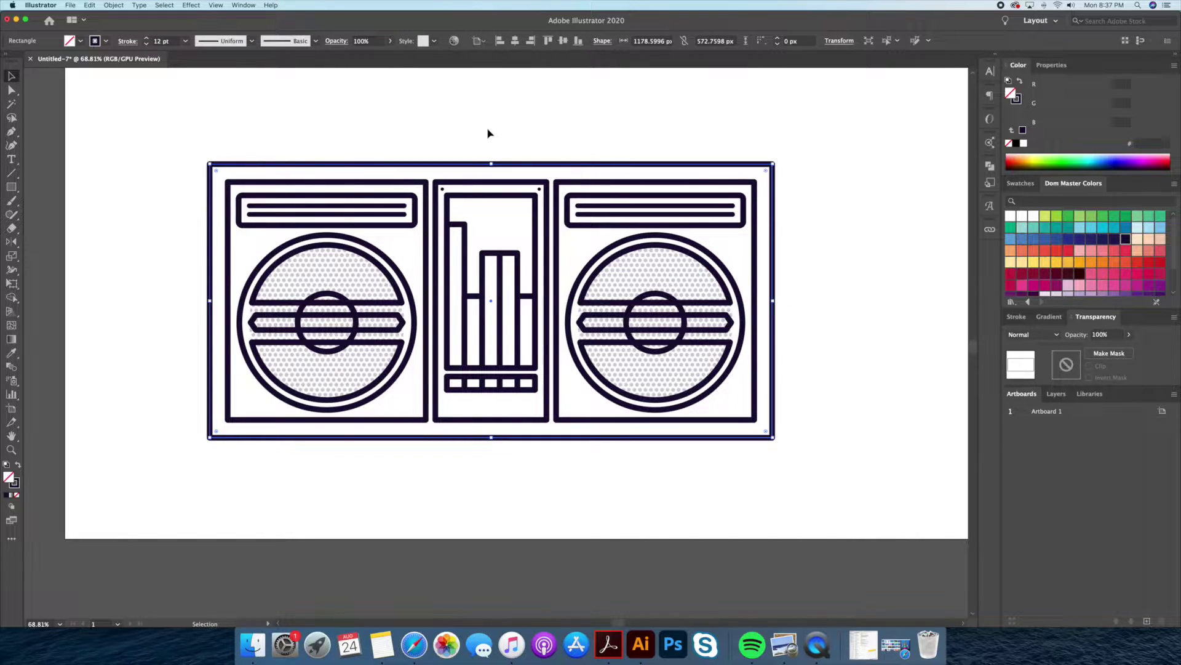
Draw a thin vertical trim bar at the casing's right edge.
left_click(160, 211)
mouse_move(777, 163)
left_mouse_down()
mouse_move(784, 438)
mouse_move(229, 430)
left_mouse_up()
key("v")
Draw a small knob rectangle on top of the casing at the left.
key("m")
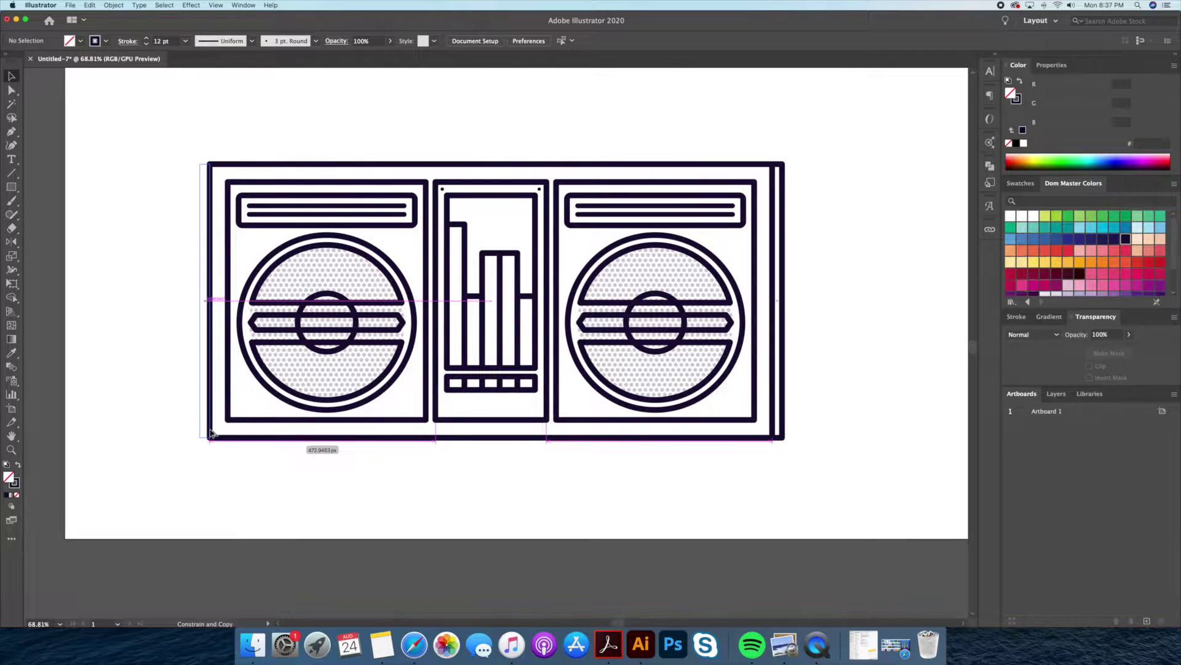
scroll(236, 162, "up", 1)
left_click_drag(216, 159, 336, 198)
scroll(215, 158, "up", 3)
key("v")
left_click(192, 179)
key("z")
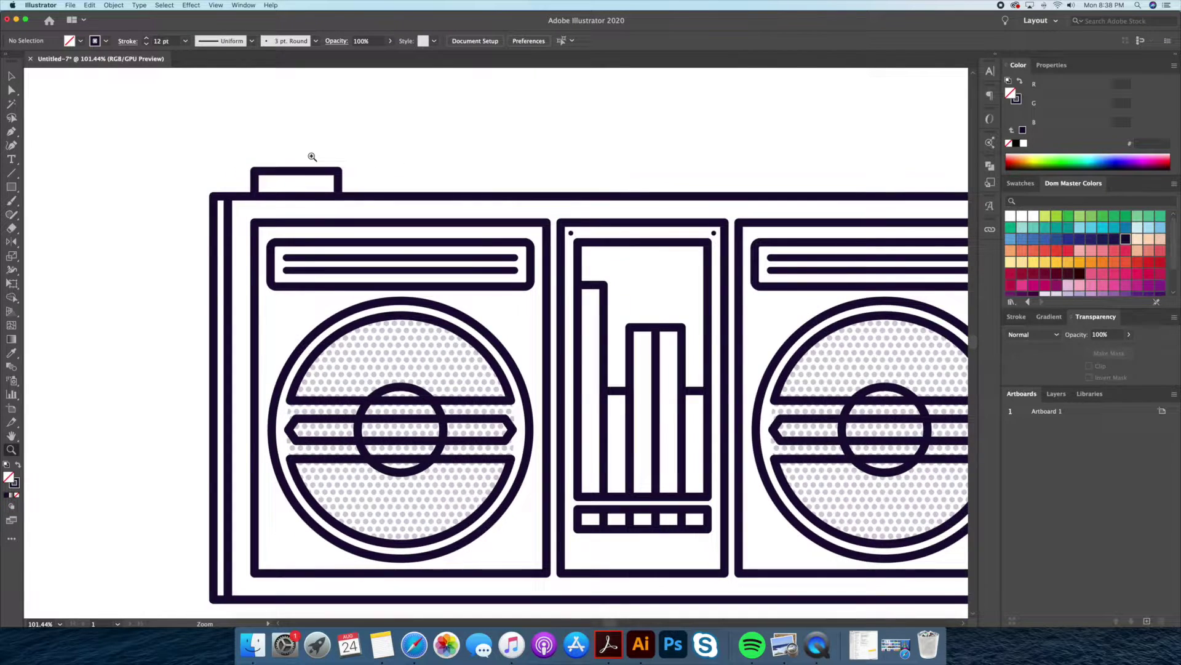
left_click(271, 168)
left_click(386, 184)
left_click(467, 118)
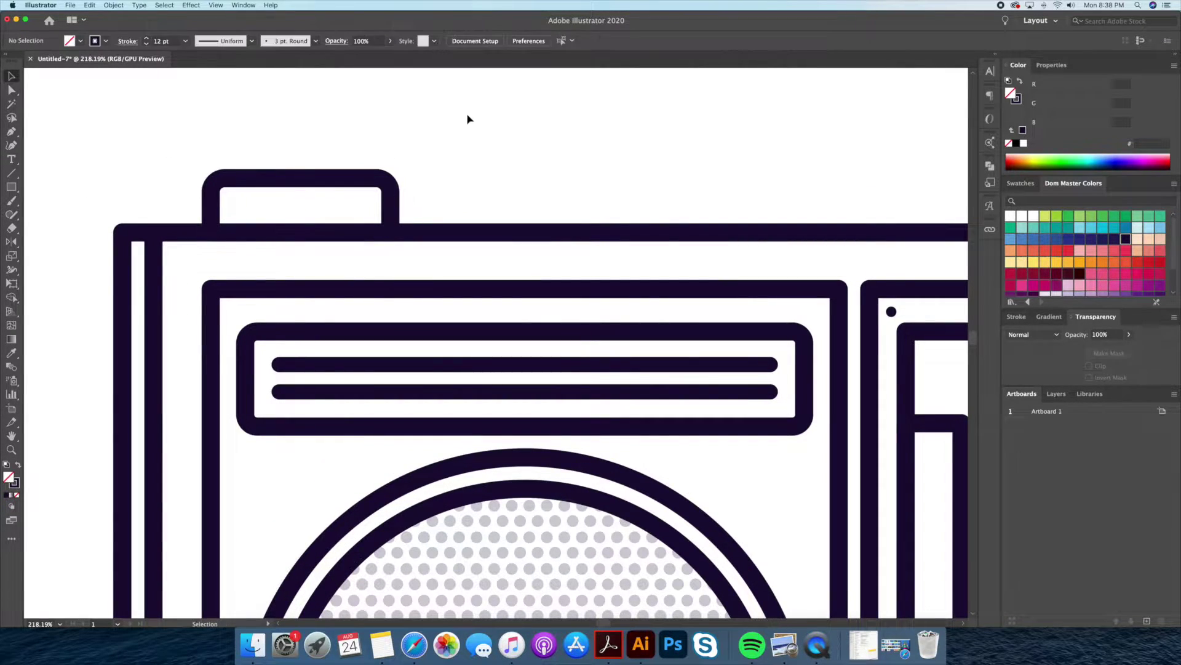
Fill the knob with five vertical rib lines repeated across it.
left_click(240, 178)
left_click(240, 232, "shift")
key("v")
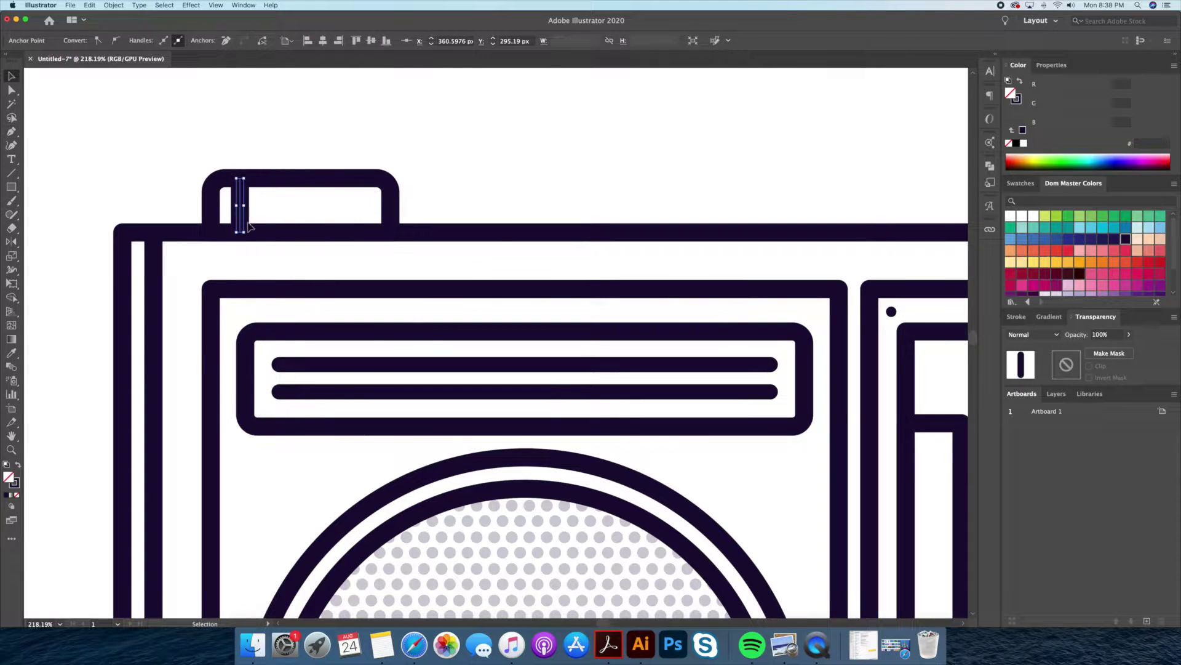
left_click(1017, 317)
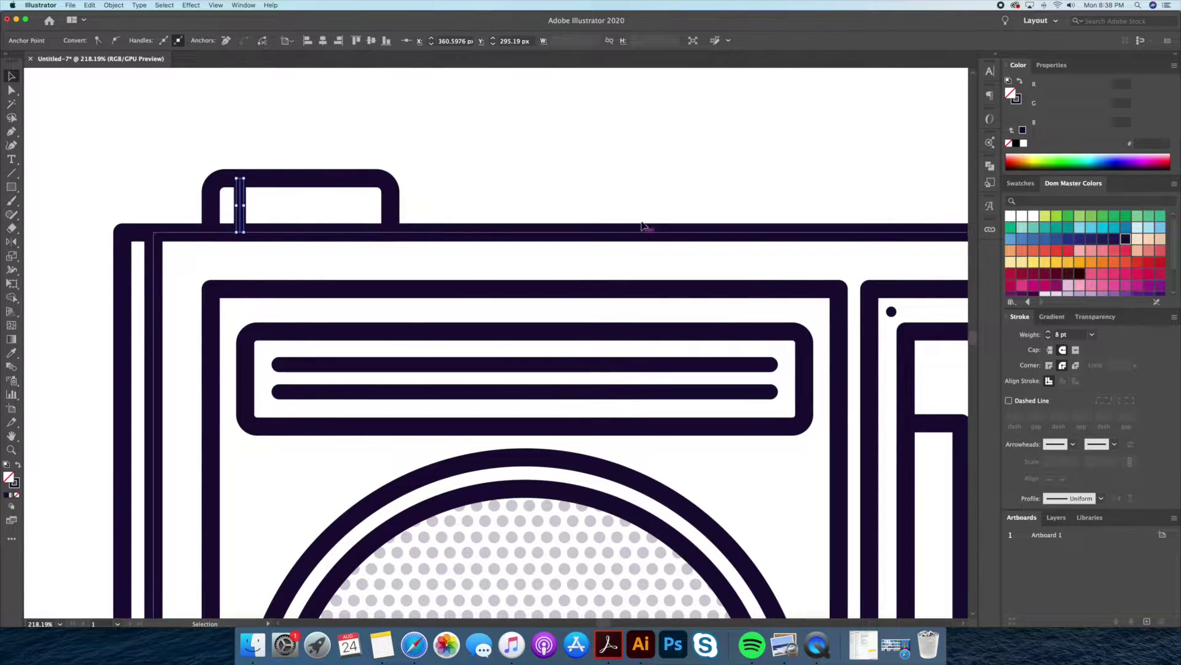
left_click(243, 222)
key("super+d")
key("super+d")
left_click_drag(269, 219, 362, 208)
key("super+d")
left_click(390, 203, "shift")
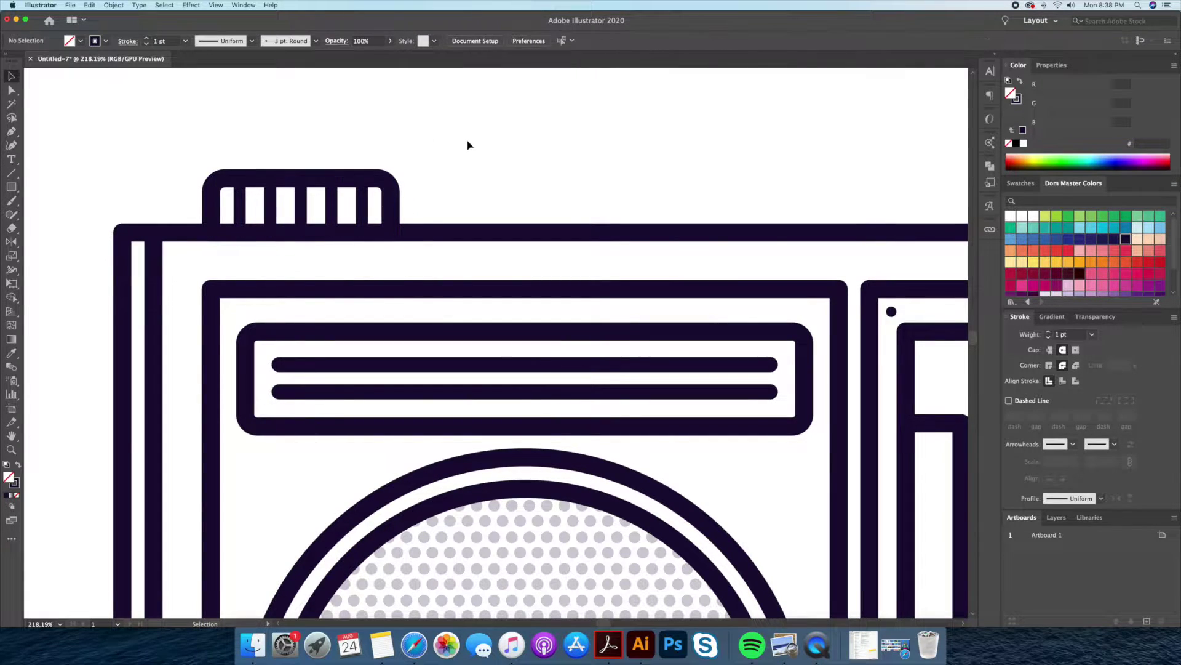
left_click(273, 167, "alt")
key("super+0")
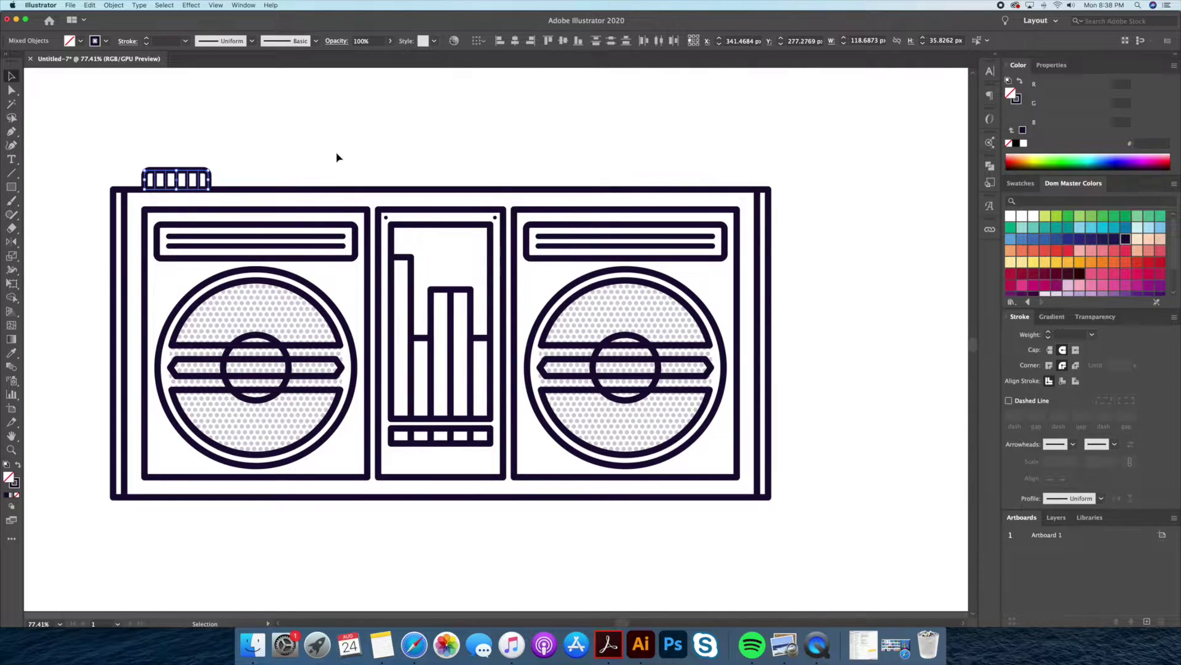
Draw a wide flat button rectangle along the casing's top.
left_click(336, 158)
left_click_drag(261, 186, 269, 189)
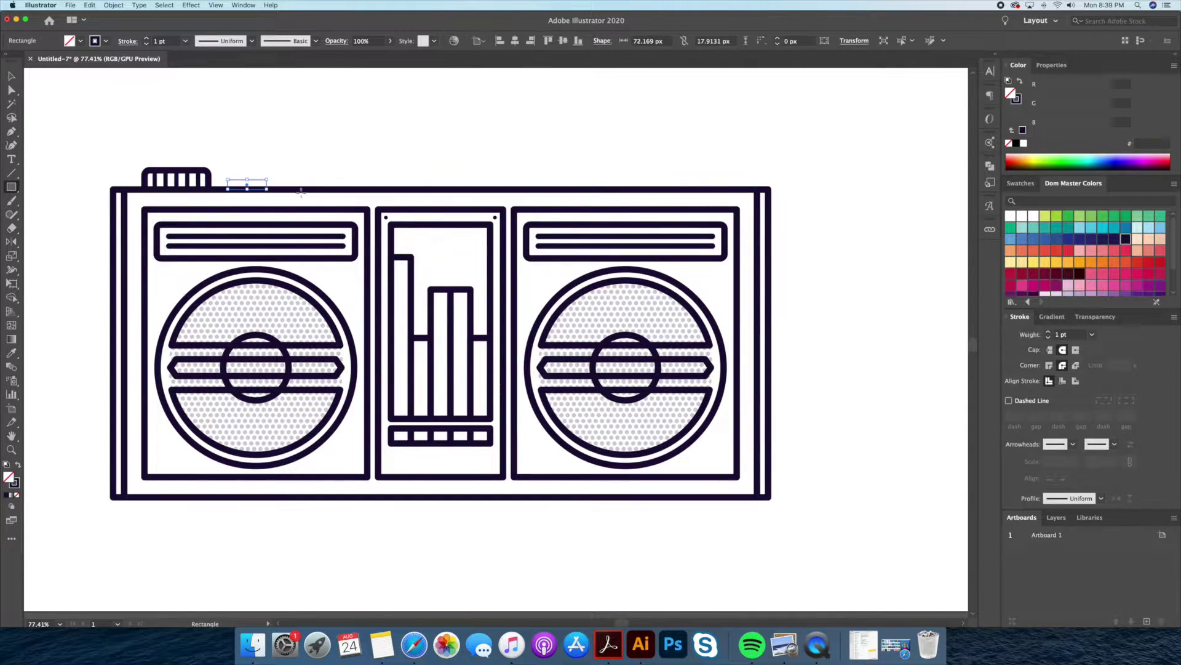
key("v")
scroll(246, 170, "up", 3)
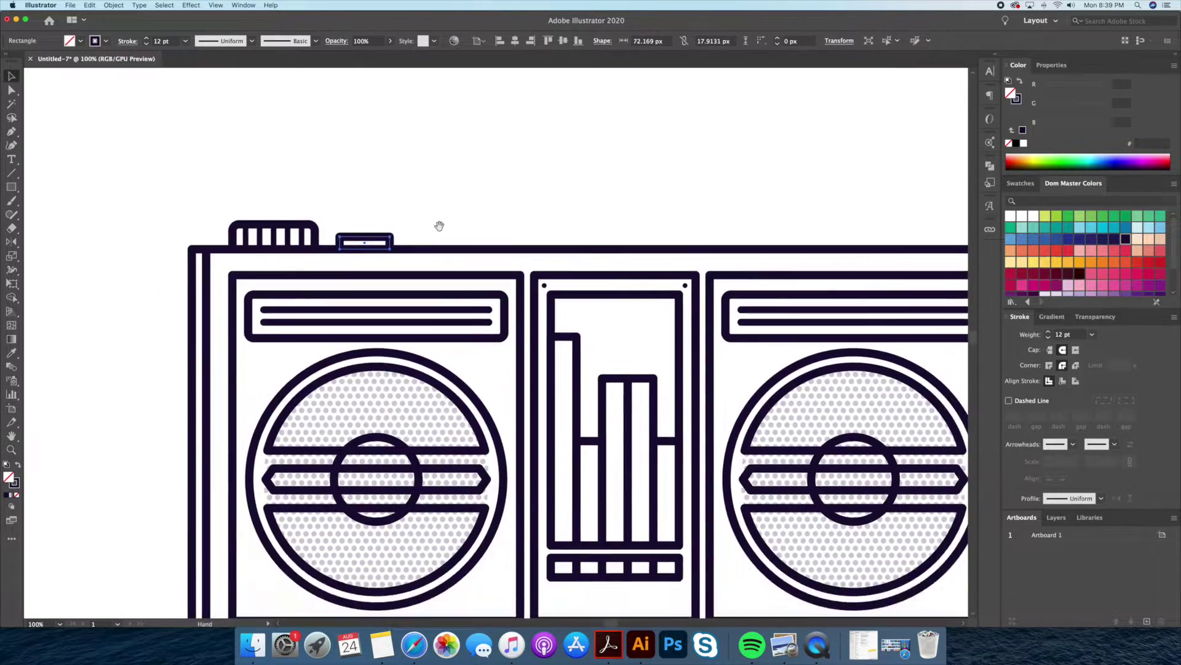
left_click_drag(438, 251, 839, 234)
key("z")
left_click(483, 230, "alt")
Copy the button further right and the ribbed knob to the right end.
key("v")
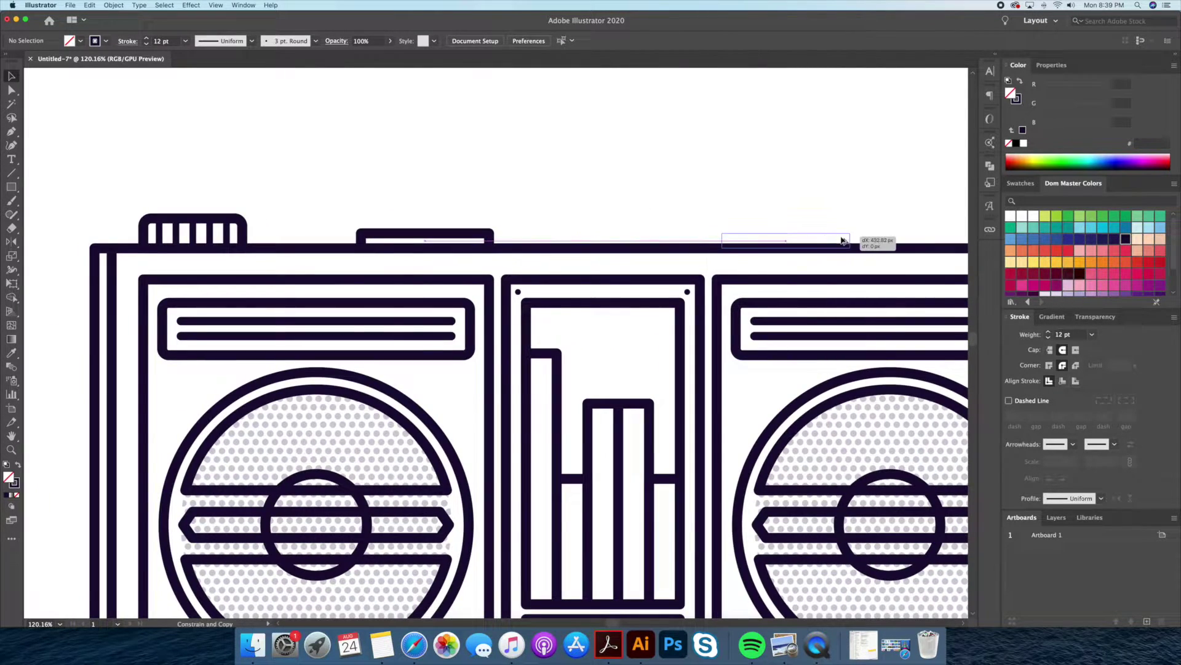
left_click_drag(172, 237, 232, 237)
mouse_move(197, 246)
left_mouse_down()
mouse_move(147, 246)
mouse_move(615, 204)
left_mouse_up()
key("super+minus")
scroll(672, 169, "up", 3)
Split the middle top button into five short segments and widen the group.
left_click(601, 229)
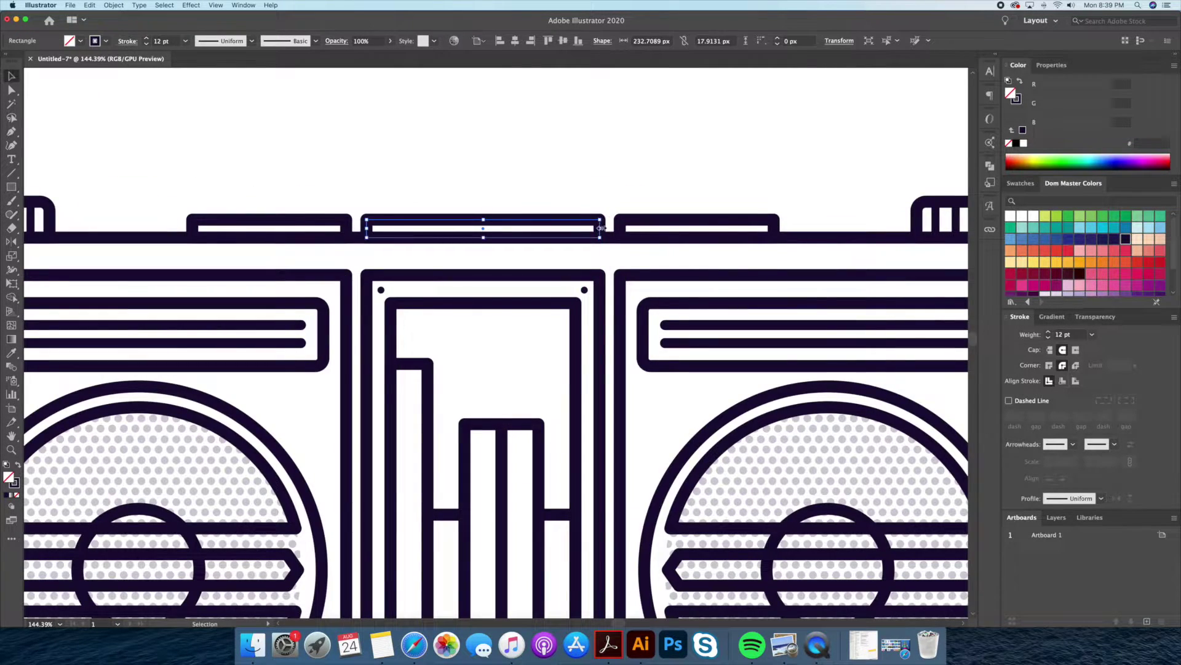
scroll(457, 208, "up", 3)
left_click(492, 223)
mouse_move(631, 239)
left_mouse_down()
mouse_move(409, 241)
mouse_move(435, 238)
left_mouse_up()
key("super+d")
key("super+d")
key("super+d")
key("super+g")
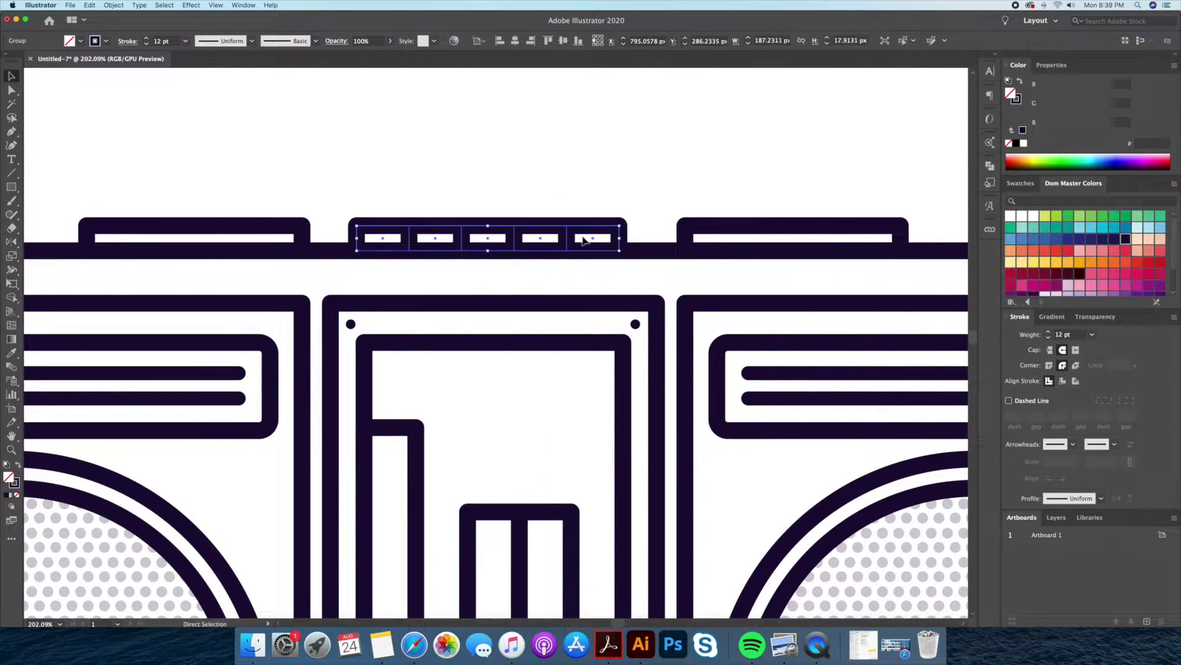
left_click_drag(618, 238, 657, 238)
left_click_drag(357, 238, 330, 238)
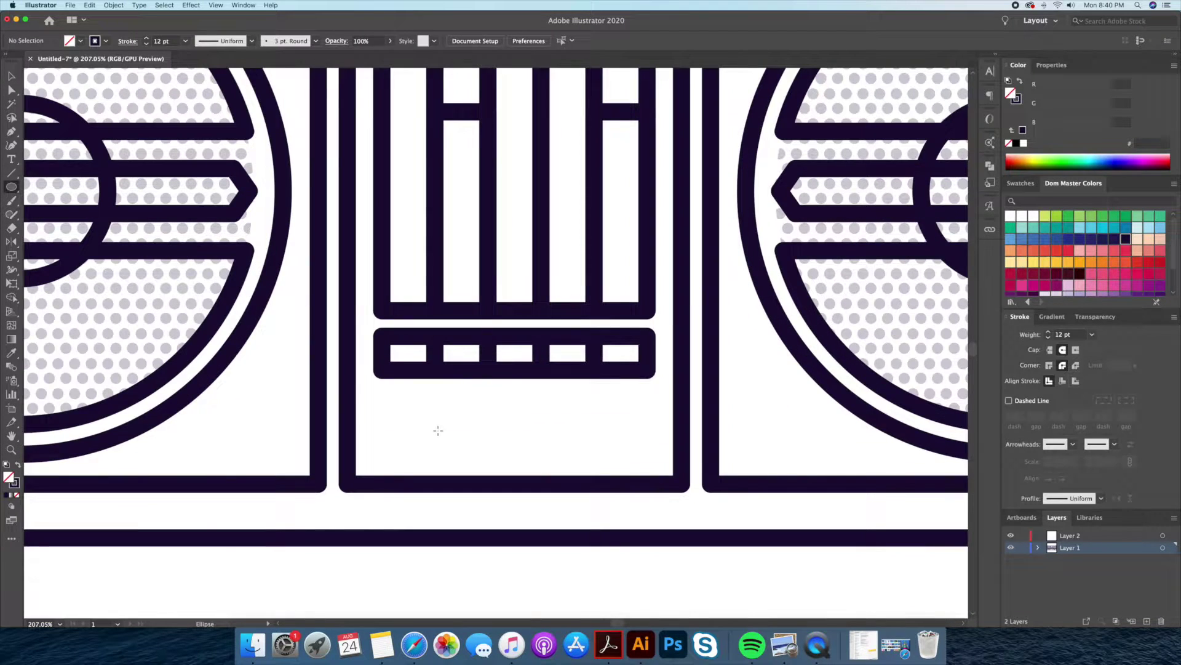
Draw two thick rings side by side below the equalizer buttons.
left_click_drag(468, 451, 627, 451)
key("v")
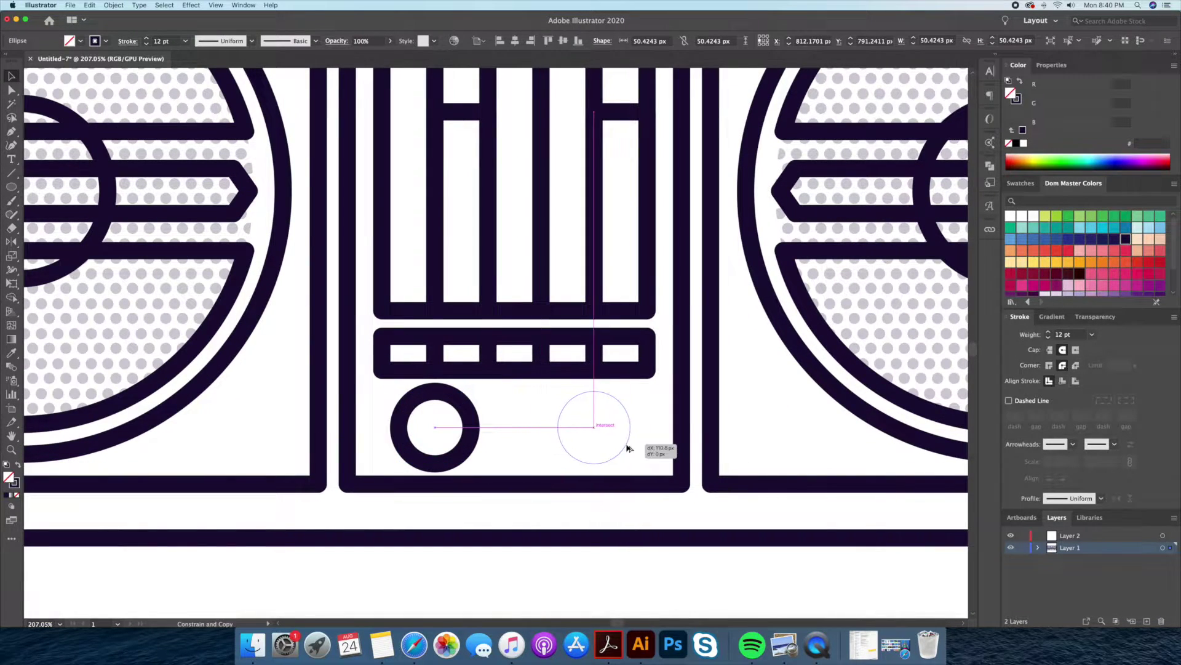
left_click(472, 454)
left_click_drag(475, 449, 495, 450)
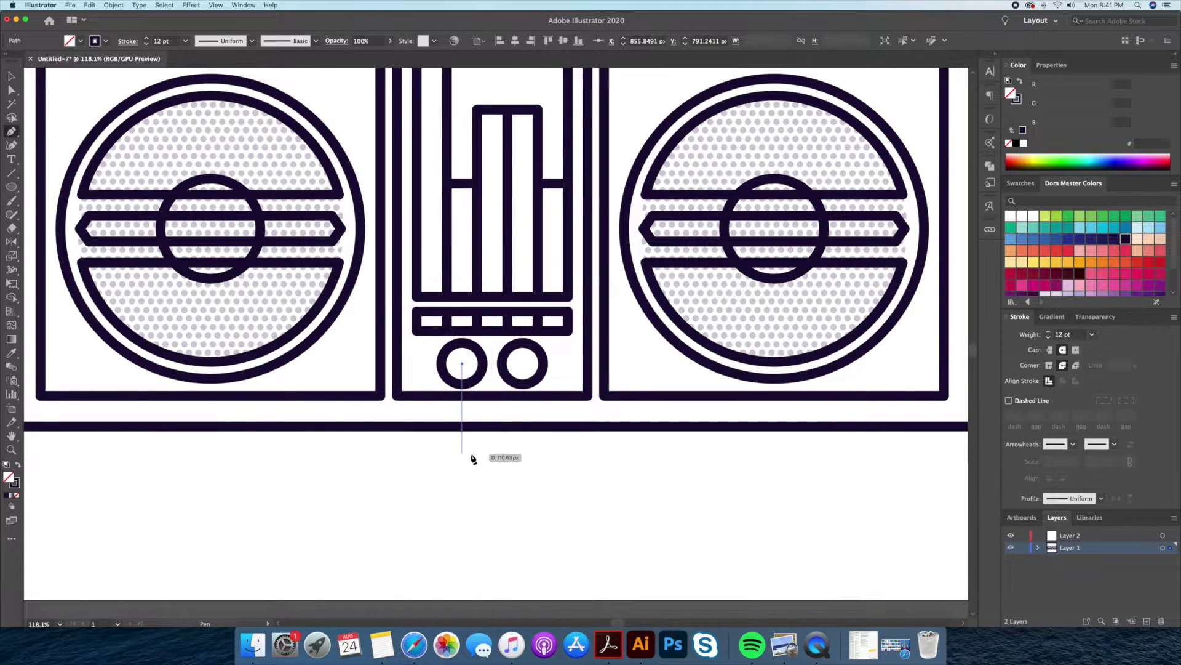
Draw a curved cord below the left ring, outline its stroke and swap fill/stroke.
left_click(467, 463, "shift")
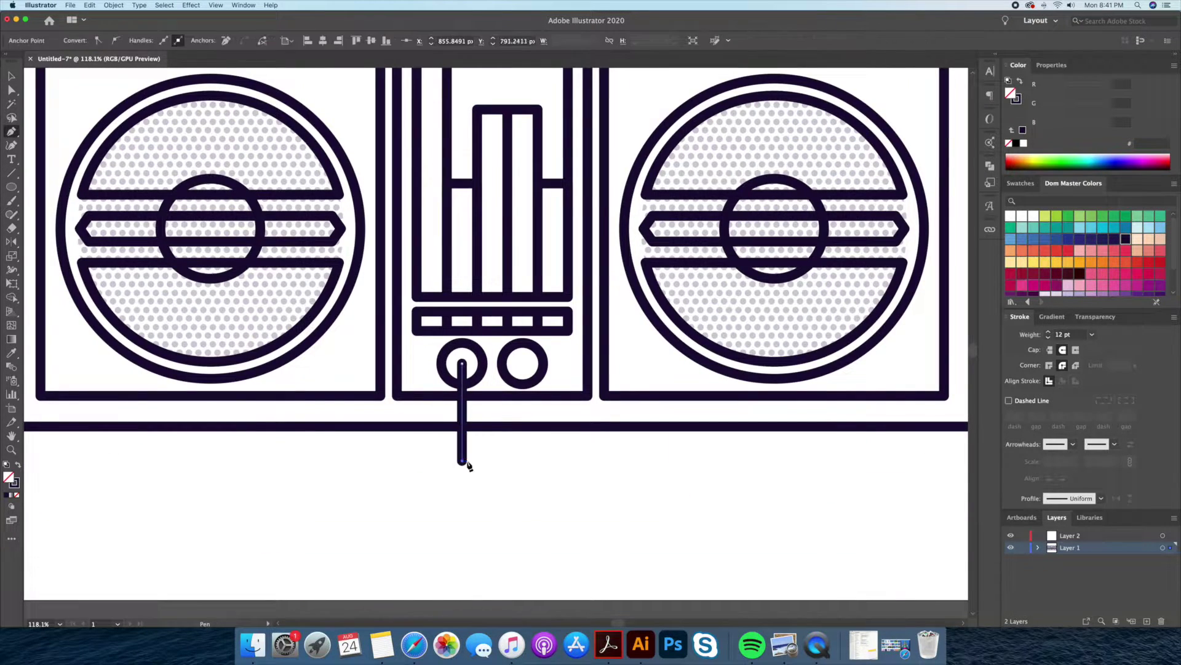
left_click(11, 146)
key("v")
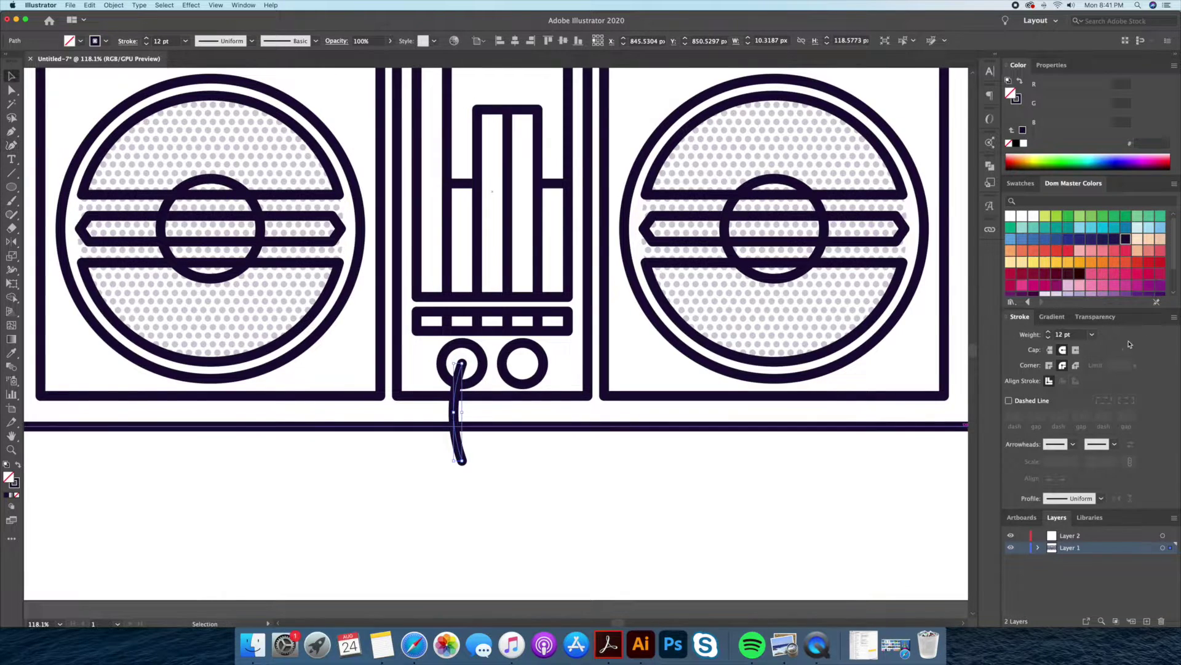
left_click(113, 5)
mouse_move(116, 211)
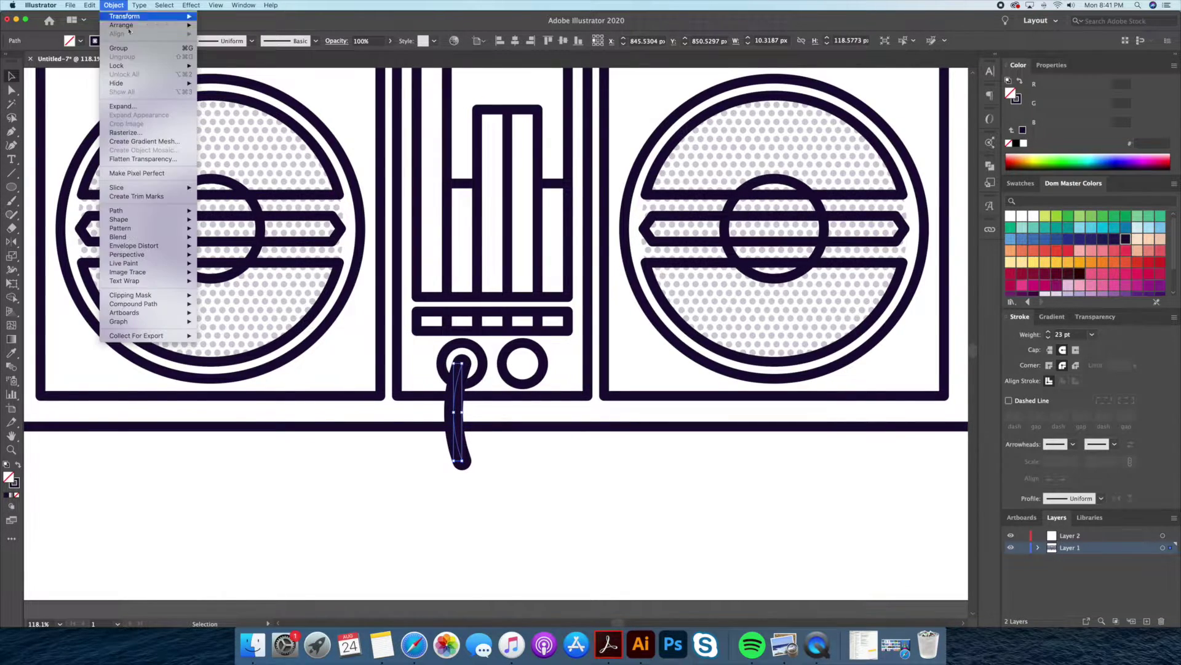
left_click(237, 242)
key("shift+x")
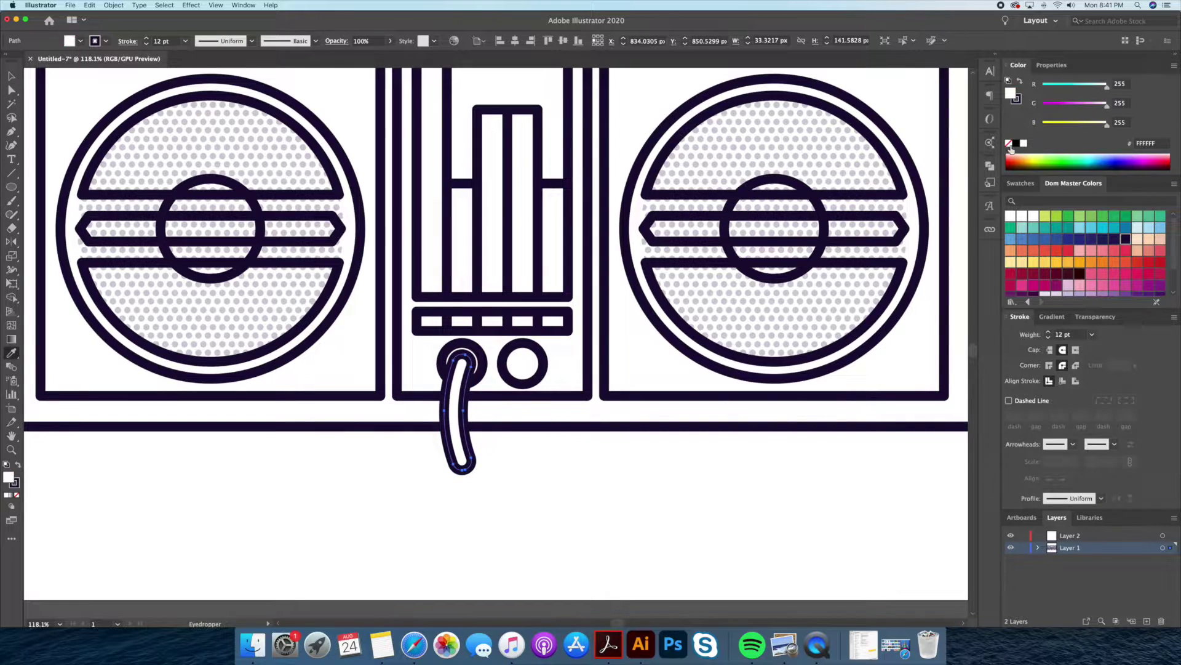
Place a horizontally mirrored copy of the cord under the right ring.
scroll(557, 435, "up", 2)
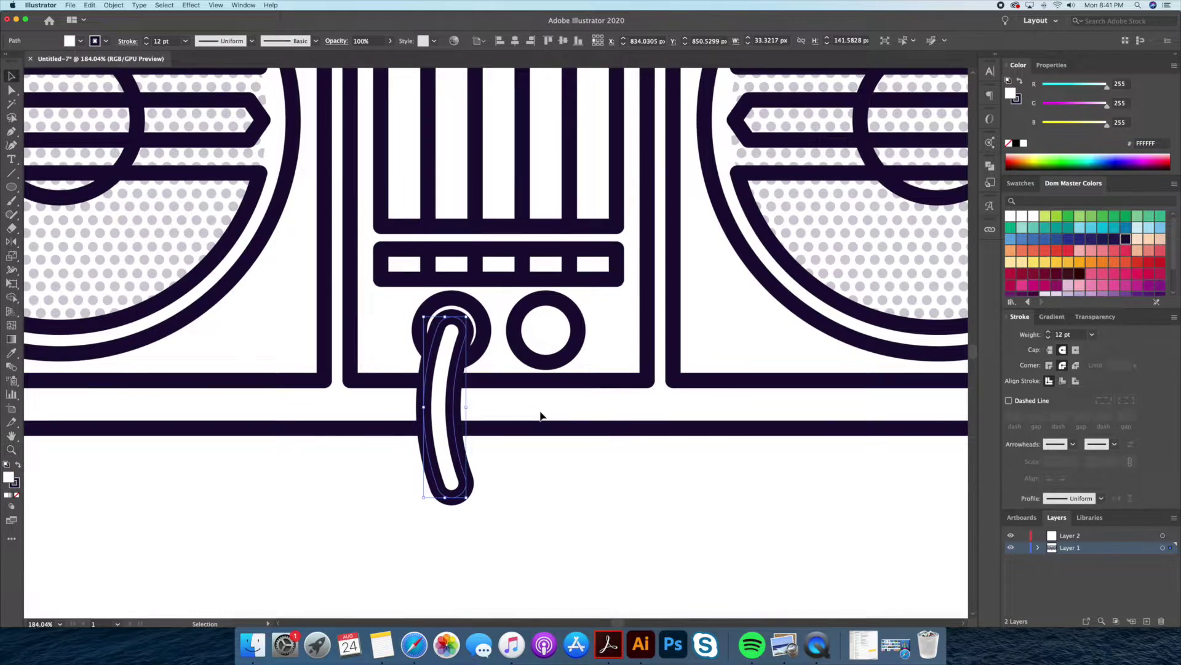
mouse_move(467, 418)
left_mouse_down()
mouse_move(539, 453)
mouse_move(578, 452)
left_mouse_up()
right_click(556, 437)
left_click(670, 578)
left_click(621, 474)
scroll(642, 483, "down", 3)
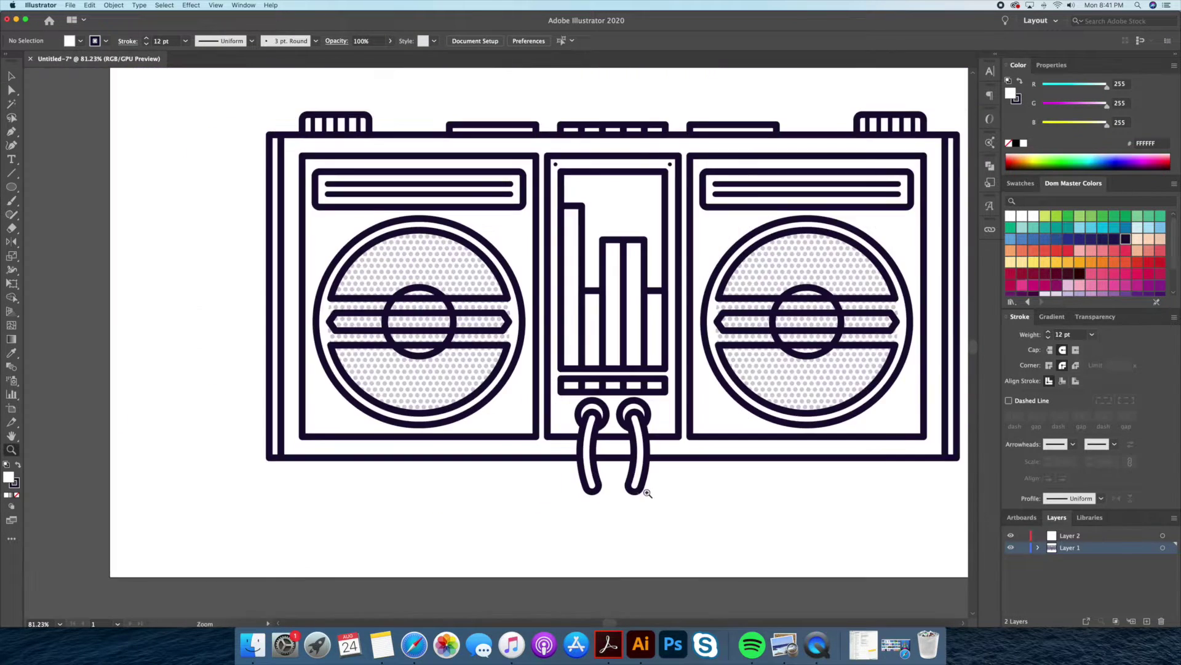
Draw a wide handle bar just above the boombox.
key("m")
left_click_drag(272, 159, 654, 209)
key("v")
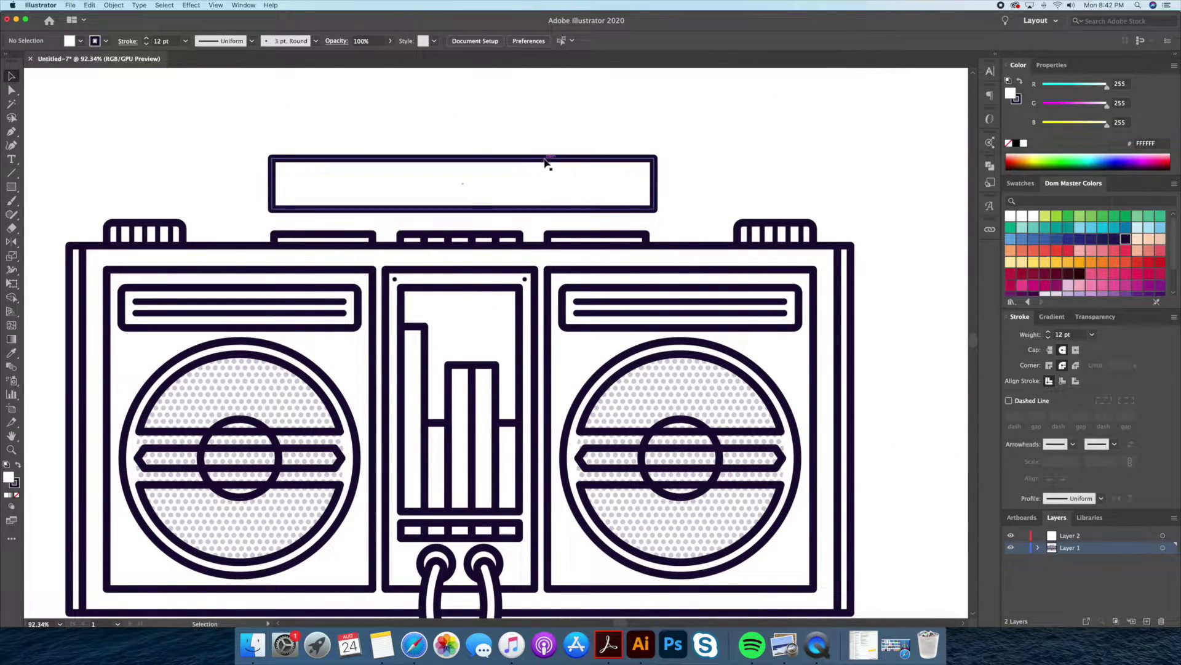
left_click_drag(547, 164, 546, 144)
left_click(708, 132)
Draw a narrow upright post at the left and widen the handle bar.
key("m")
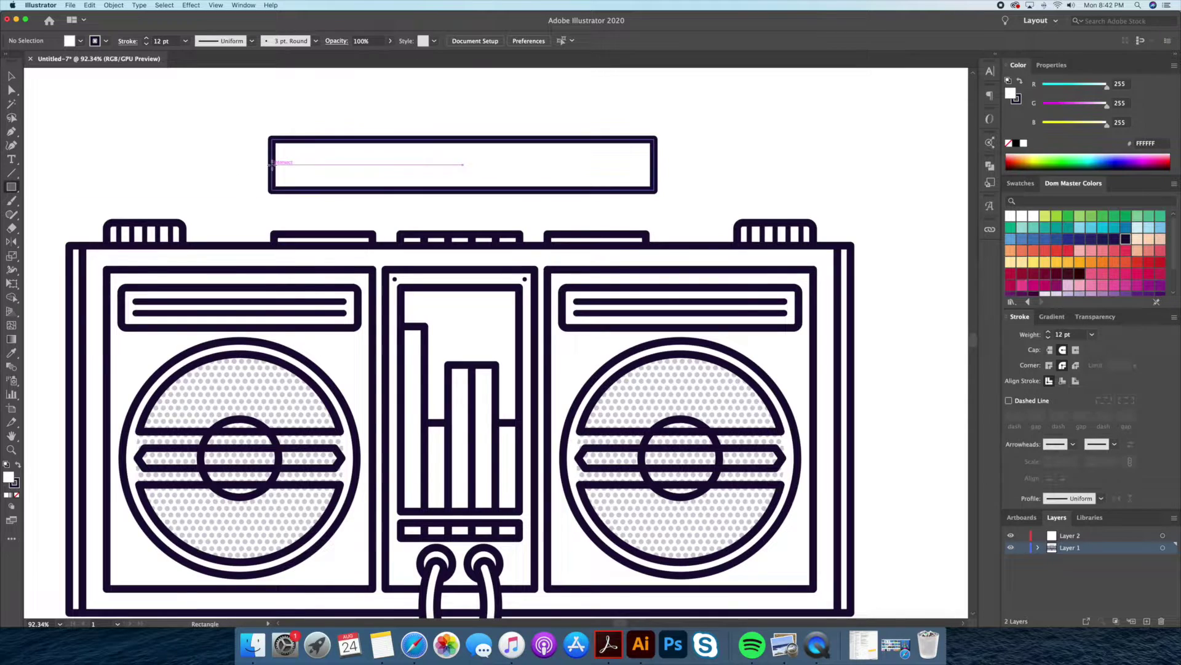
mouse_move(249, 165)
left_mouse_down()
mouse_move(272, 245)
mouse_move(244, 226)
left_mouse_up()
key("v")
left_click(431, 139)
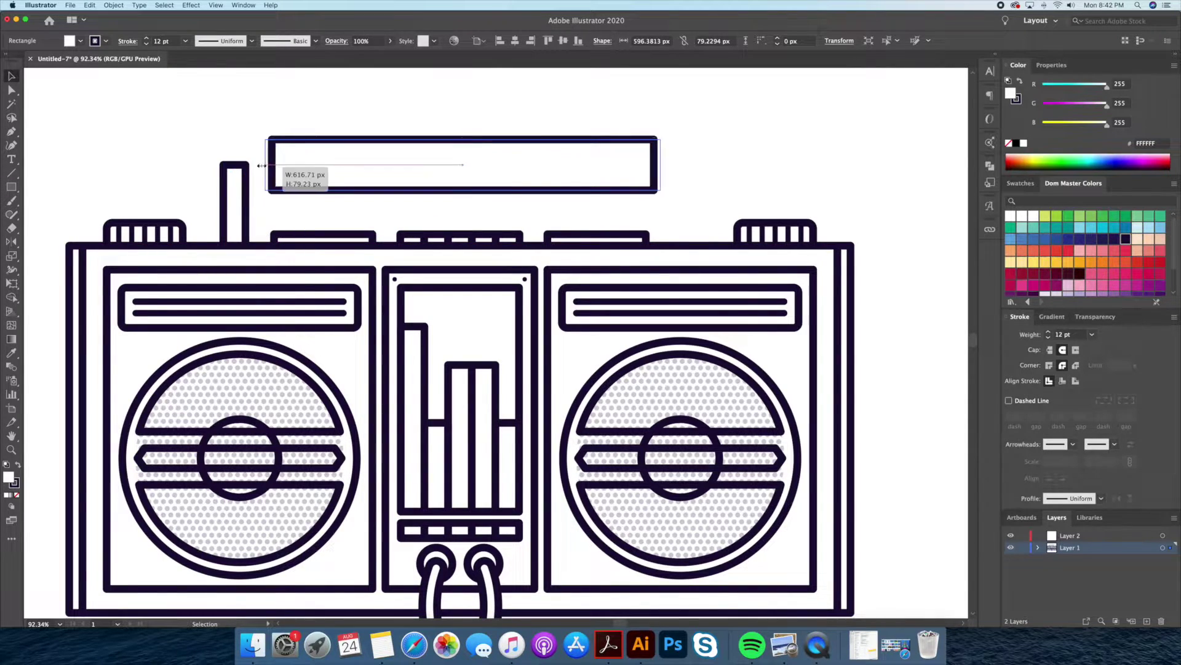
left_click_drag(269, 165, 243, 165)
left_click(206, 146)
Round off the top corner of the narrow handle post.
left_click(196, 154)
key("a")
left_click(252, 178)
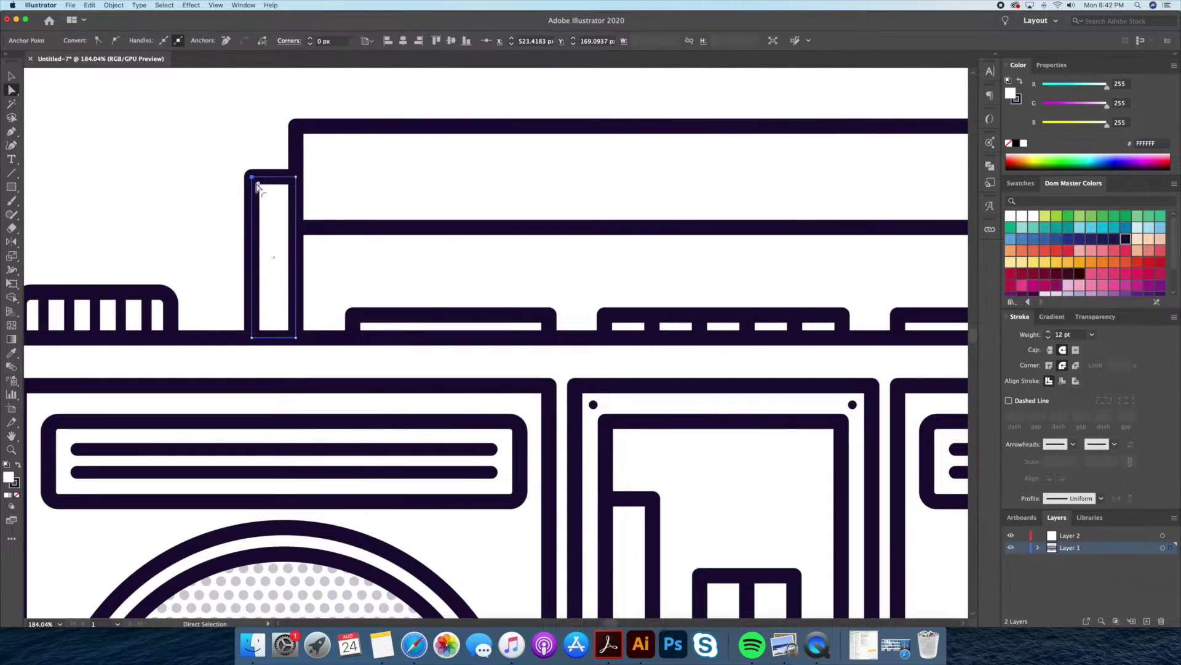
left_click_drag(320, 209, 320, 209)
key("v")
left_click(232, 170)
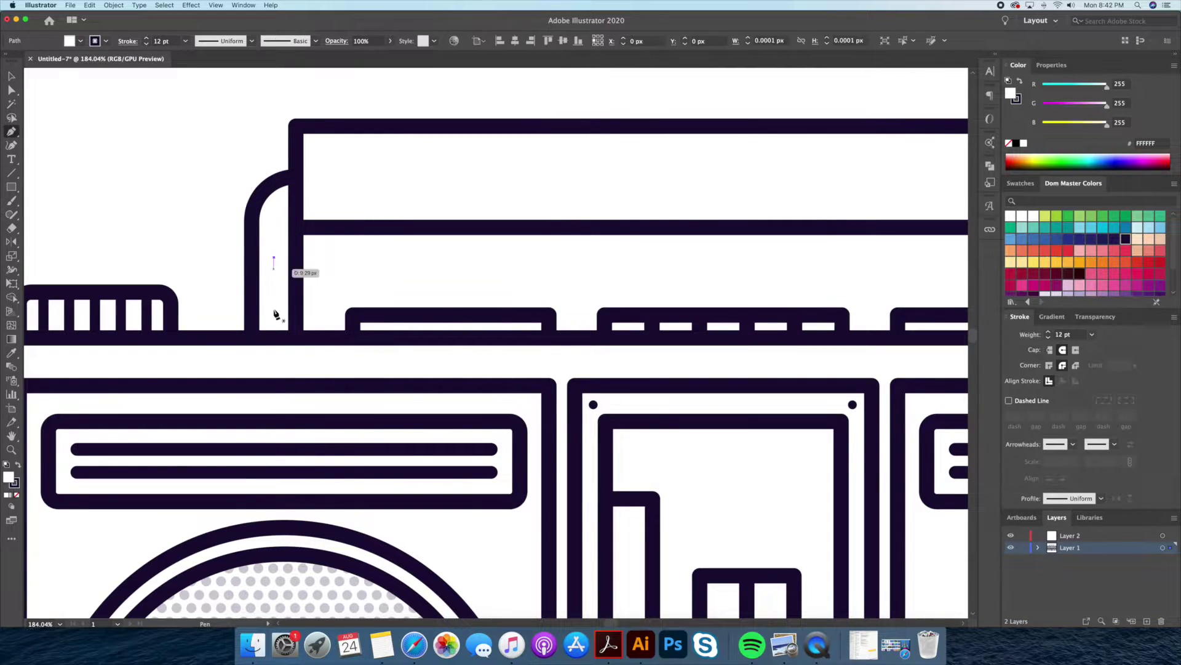
Draw a vertical line from the post's centre down to the casing top.
left_click(273, 257)
left_click(275, 339)
scroll(264, 246, "down", 3)
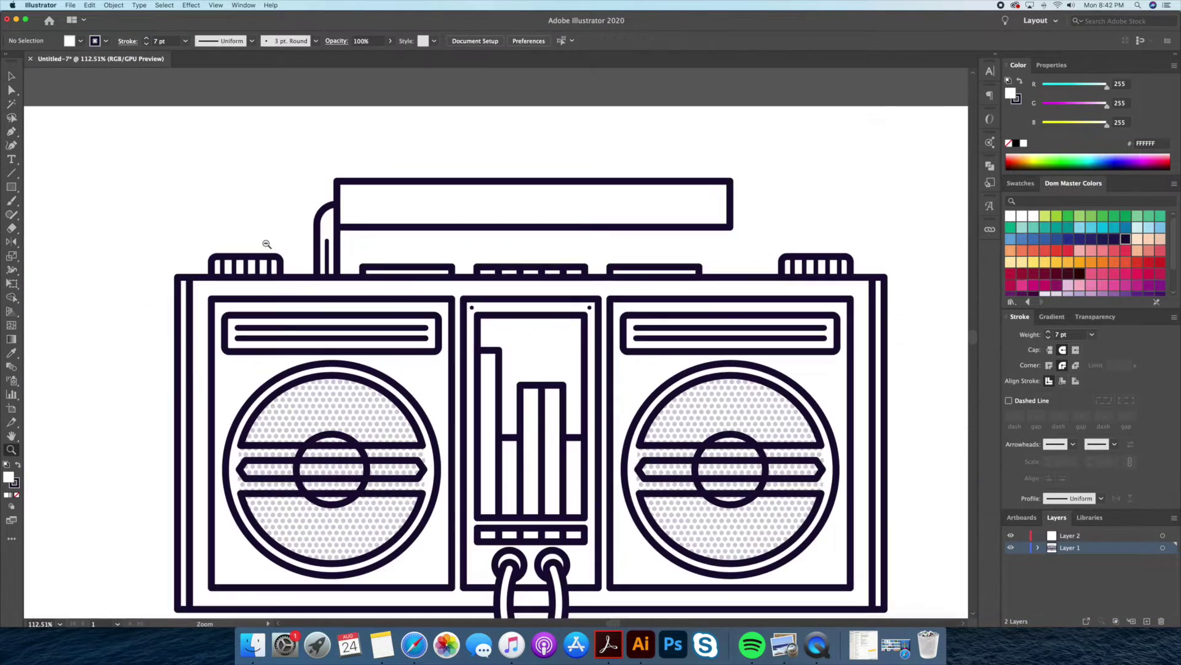
Place a mirrored copy of the handle post on the right onto the box top.
left_click_drag(179, 246, 556, 246)
right_click(571, 255)
left_click(689, 419)
right_click(571, 255)
left_click(558, 265)
key("z")
left_click_drag(576, 218, 669, 220)
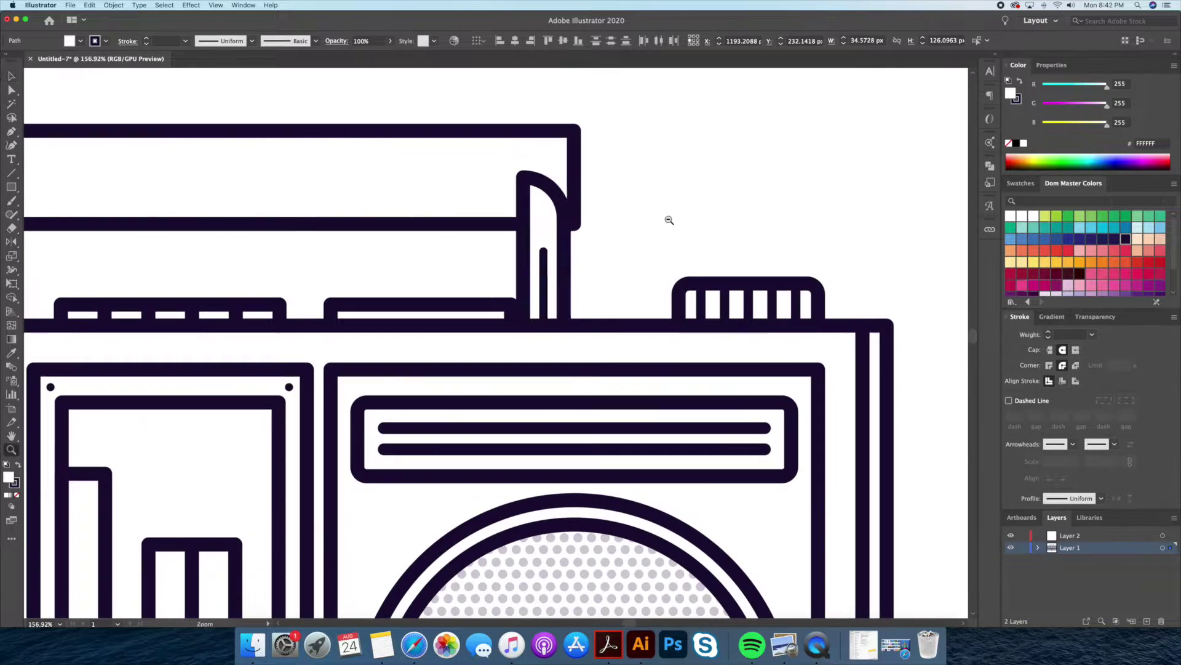
left_click_drag(618, 273, 618, 273)
left_click(665, 190)
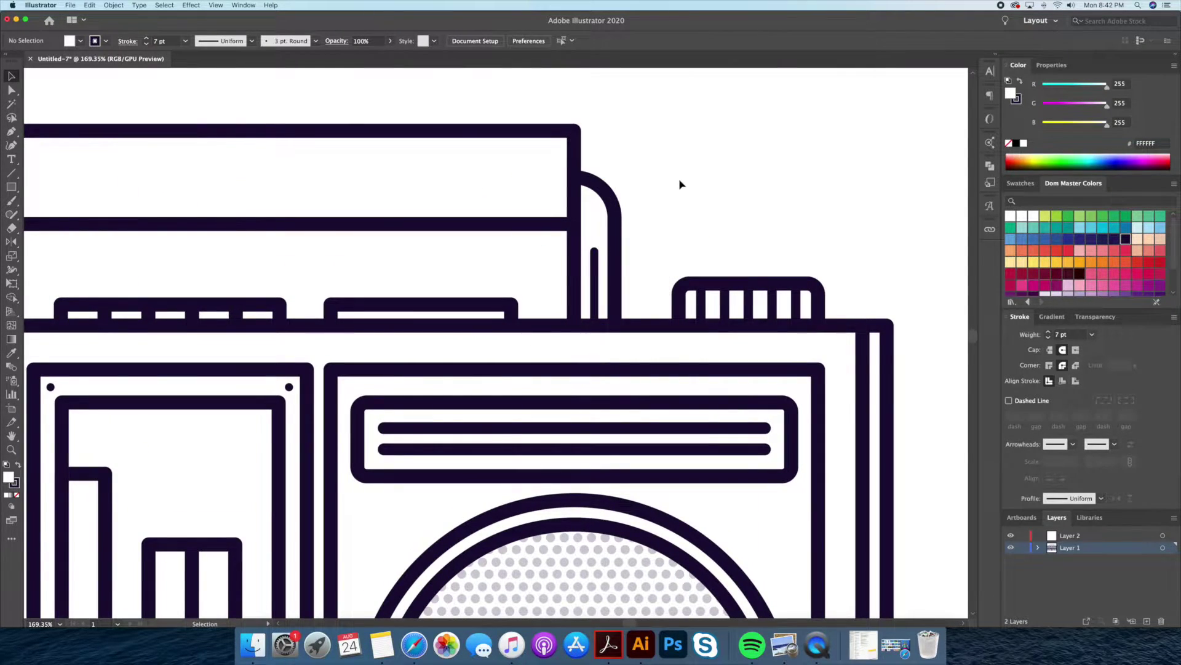
Copy the handle's inner line 12 px lower and draw a small tab on the box's right side.
scroll(681, 184, "left", 5)
key("z")
left_click_drag(792, 176, 738, 176)
left_click(219, 183, "super")
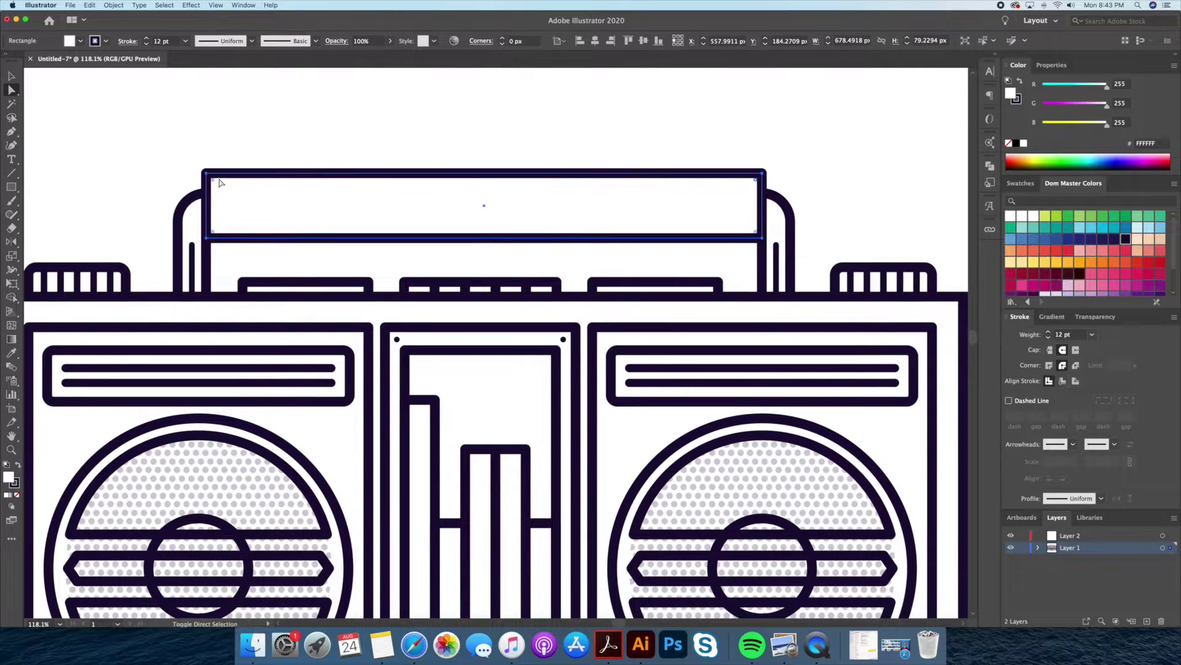
key("v")
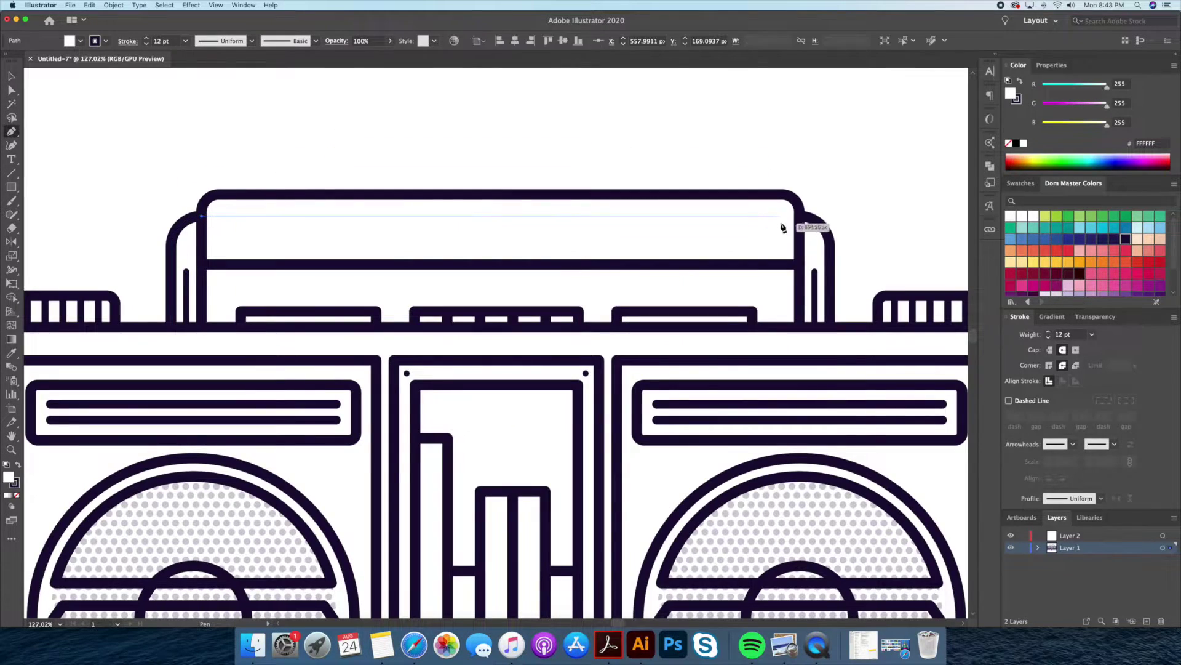
left_click_drag(686, 223, 686, 231)
key("super+0")
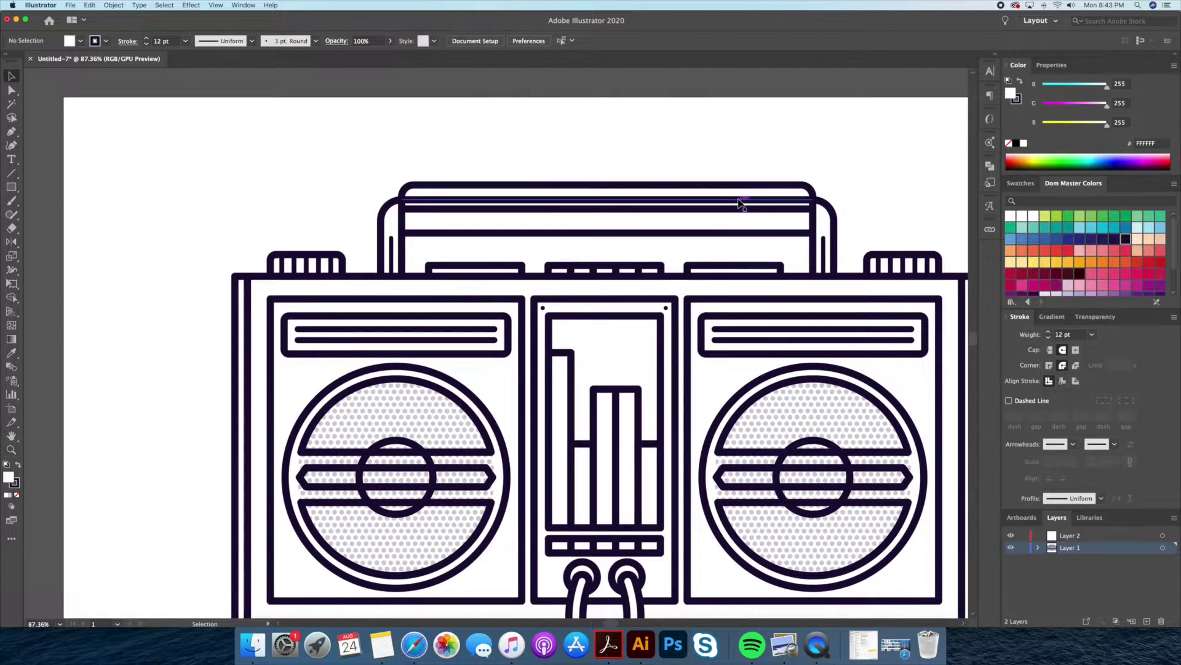
key("m")
mouse_move(725, 283)
left_mouse_down()
mouse_move(742, 324)
mouse_move(276, 329)
left_mouse_up()
Copy the side tab to the left side of the boombox.
key("v")
scroll(472, 299, "up", 3)
key("super+z")
left_click_drag(855, 318, 158, 322)
right_click(163, 322)
left_click(289, 495)
scroll(132, 326, "up", 3)
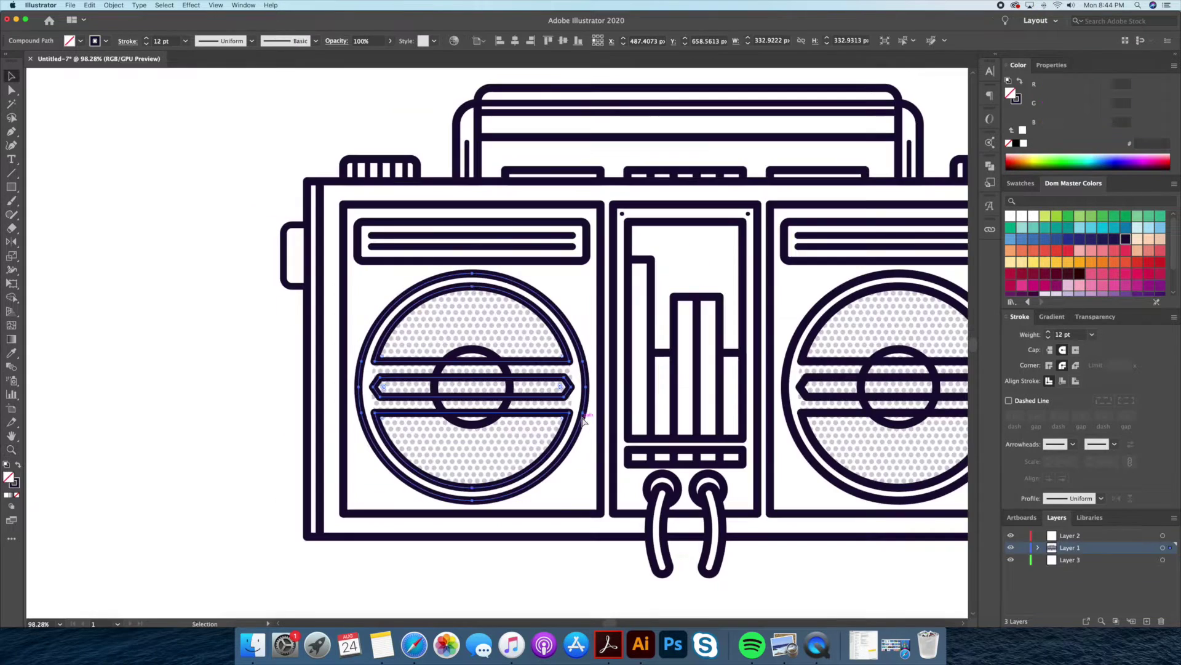
Fill both speaker rings light grey and move them onto Layer 3.
key("shift+x")
scroll(1114, 282, "down", 3)
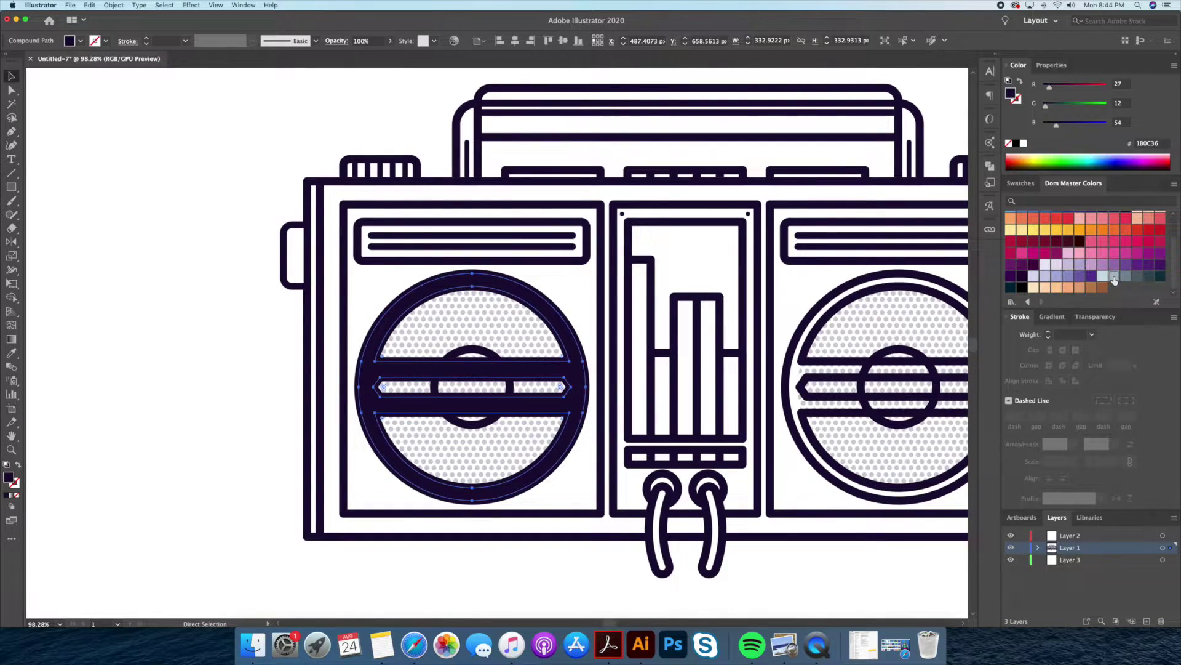
left_click(1114, 280)
left_click_drag(1171, 547, 1171, 560)
left_click(486, 577)
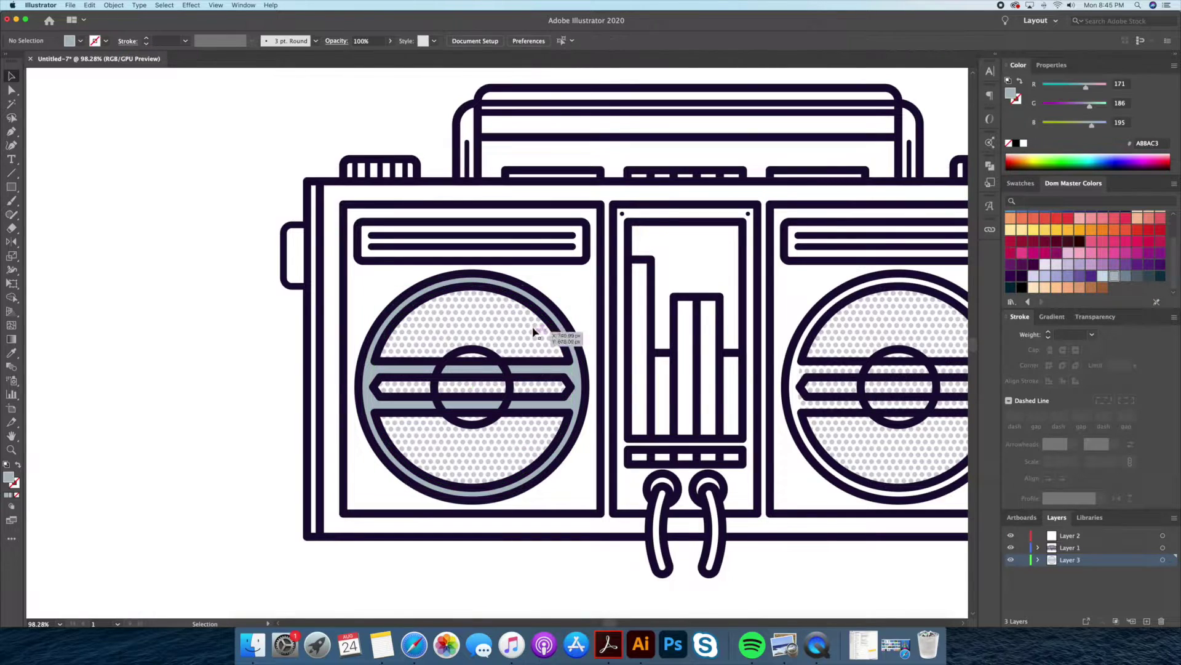
left_click(819, 477)
left_click_drag(844, 472, 728, 460)
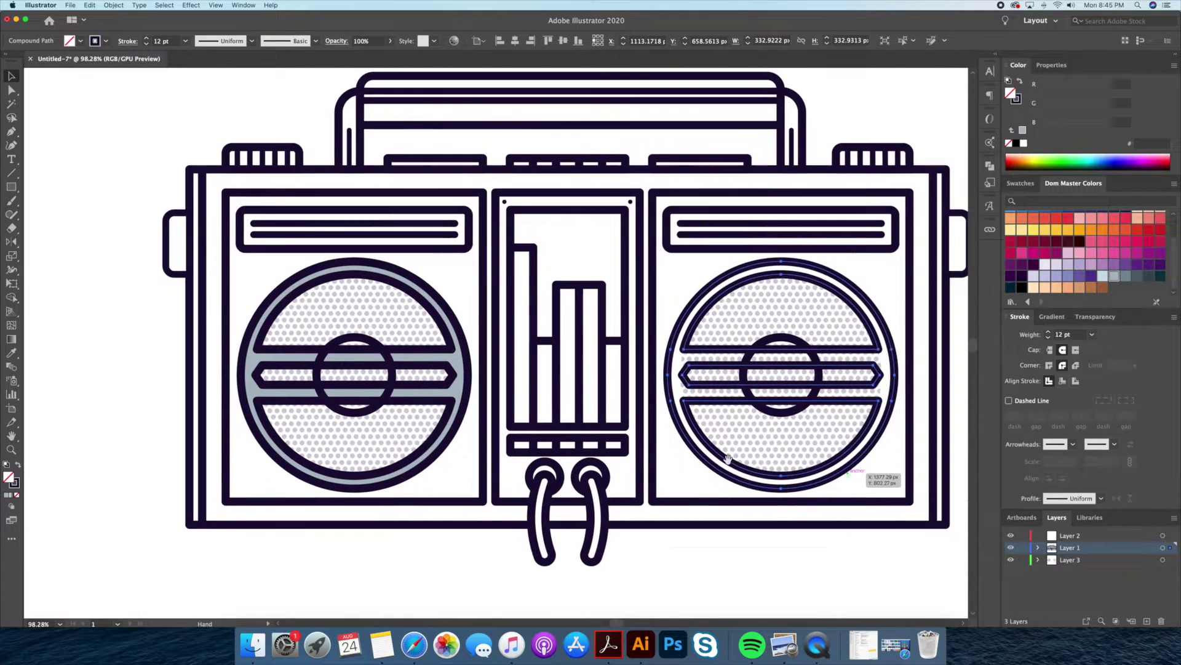
key("i")
left_click(459, 418)
left_click(849, 578)
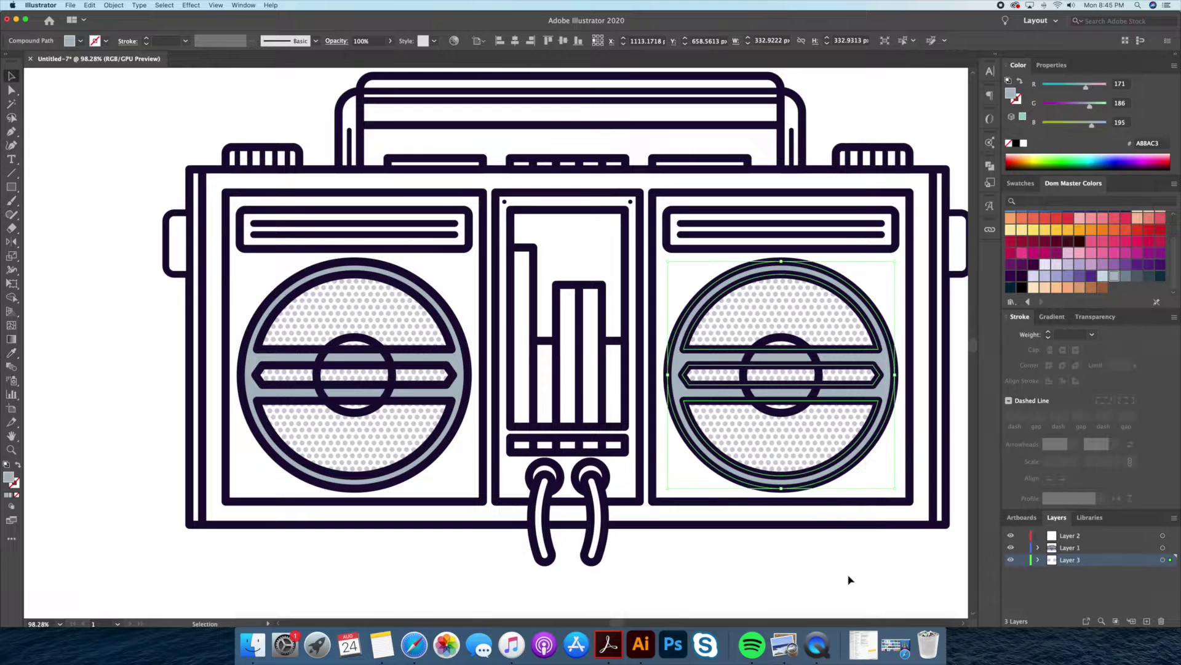
scroll(480, 374, "left", 3)
Fill both centre circles lavender on Layer 3, with the grey rings brought in front.
left_click(434, 372)
left_click(861, 369, "shift")
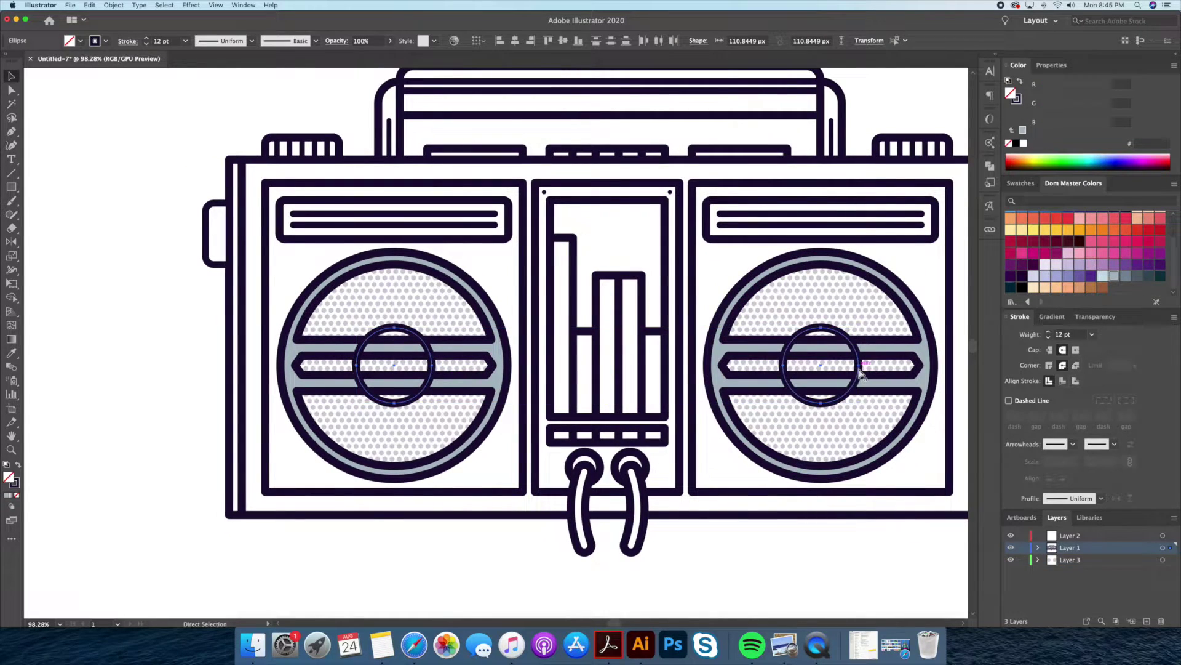
key("v")
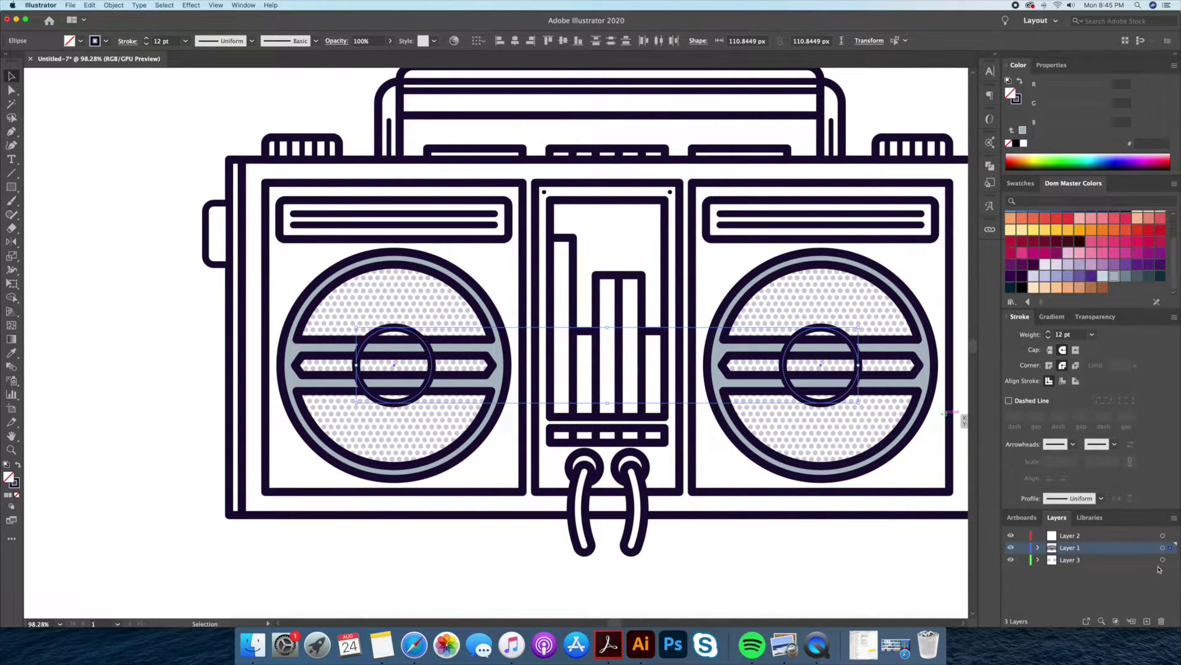
left_click_drag(1170, 547, 1169, 559)
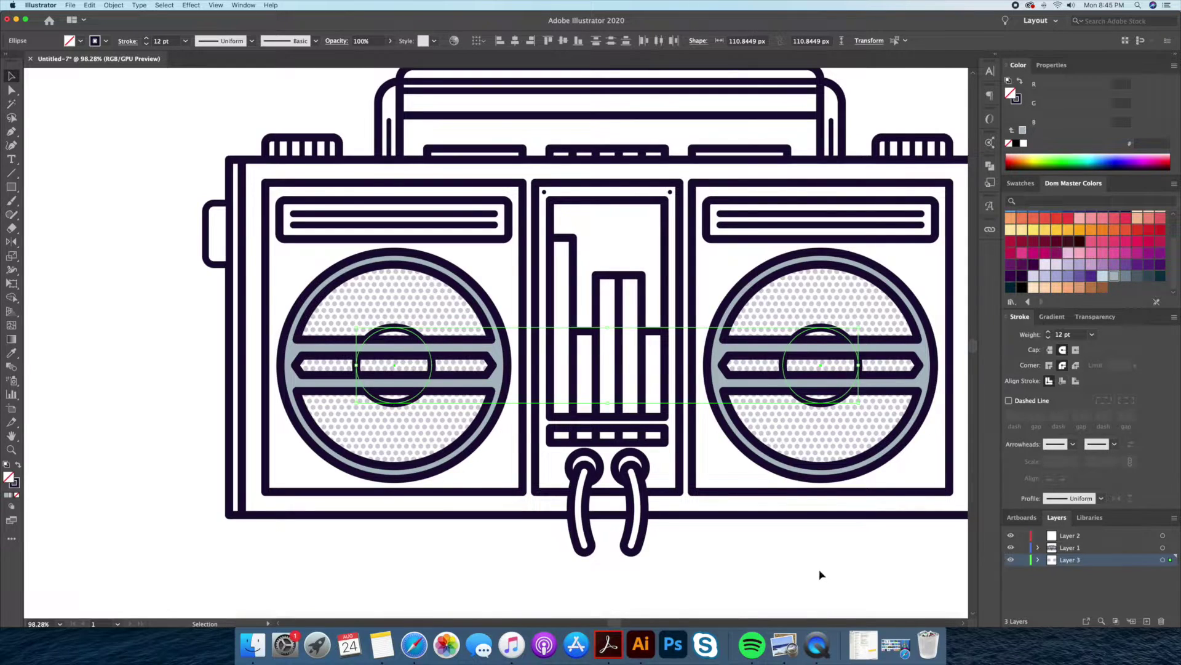
left_click(1021, 81)
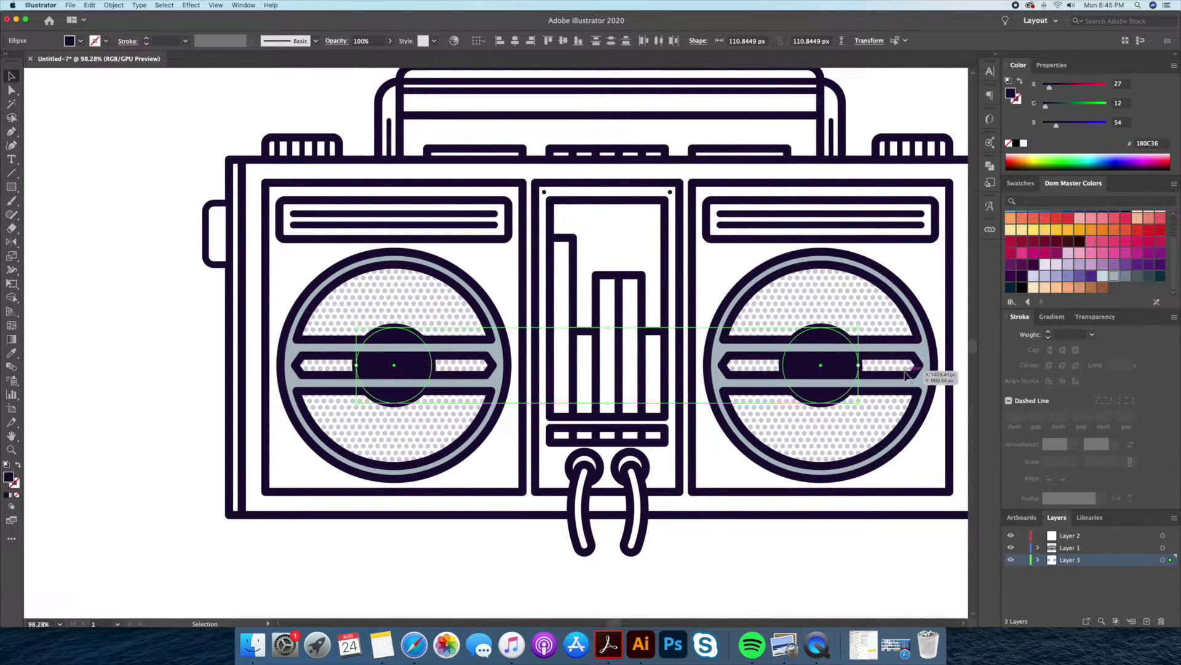
left_click(1045, 277)
left_click(871, 277)
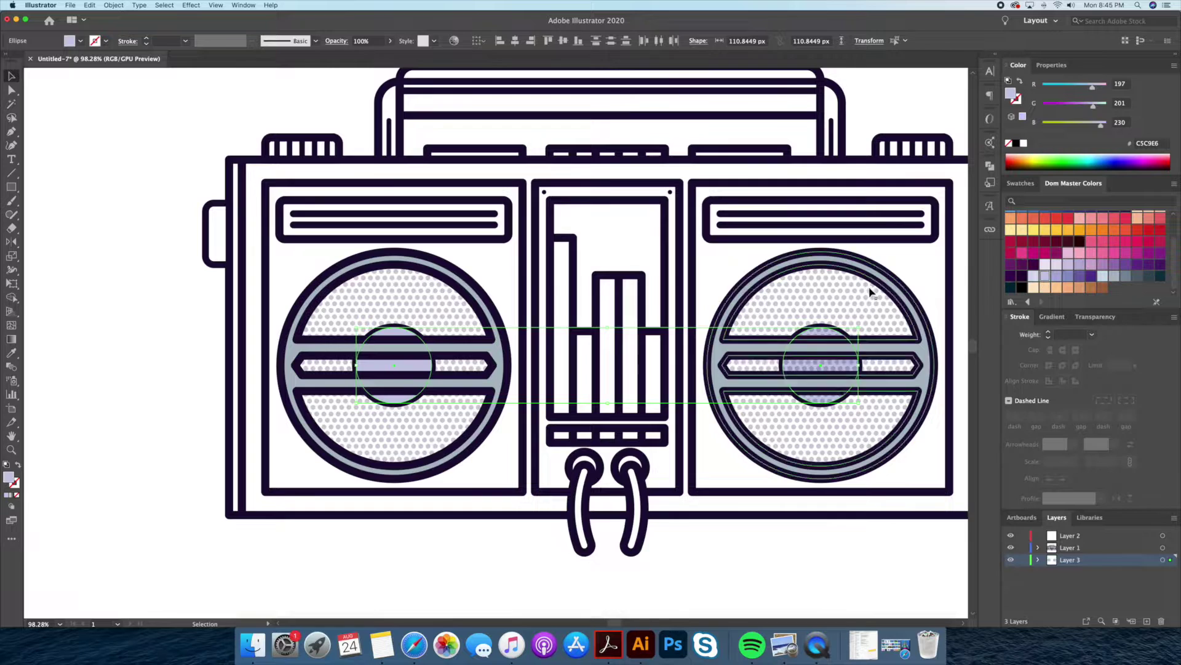
key("ctrl+shift+bracketright")
left_click(795, 367)
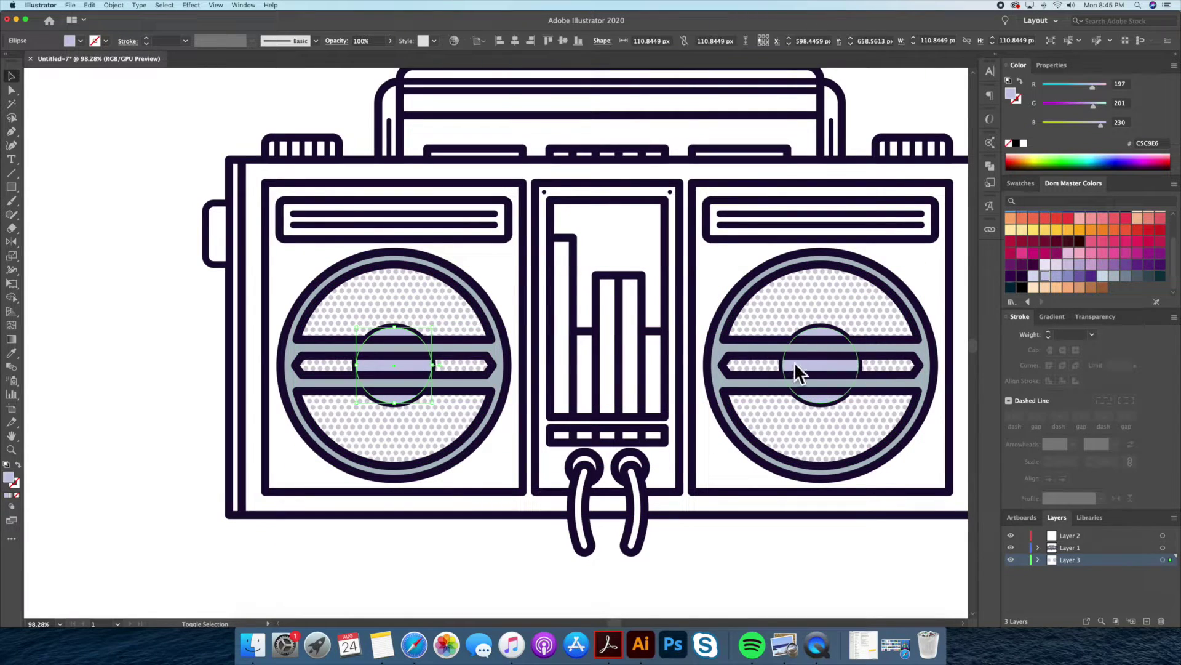
left_click(437, 371)
Inspect the right and left speaker groups while zoomed out to the whole boombox.
key("v")
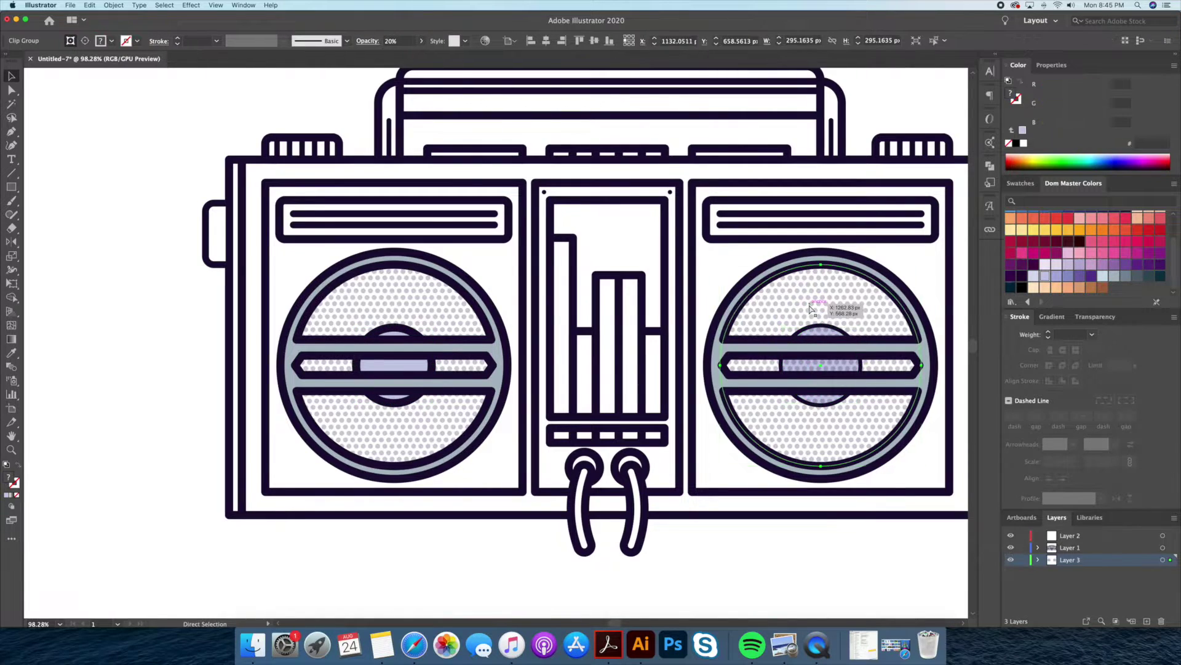
left_click(816, 335)
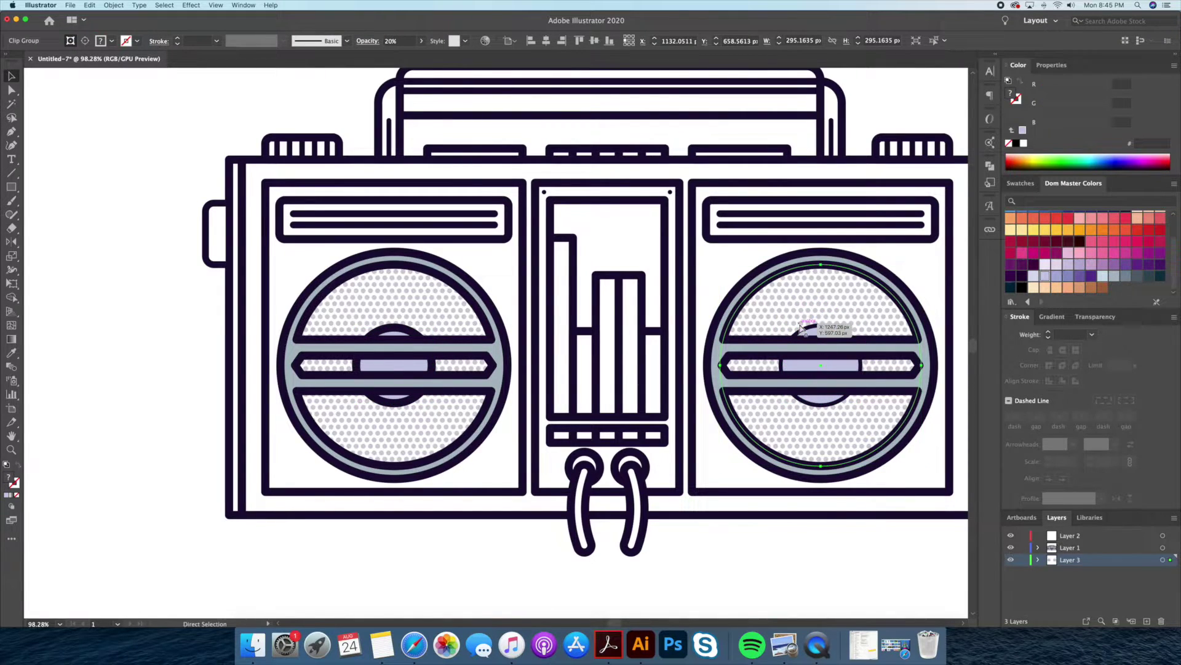
key("a")
left_click(807, 368)
left_click(721, 557)
scroll(673, 541, "down", 2)
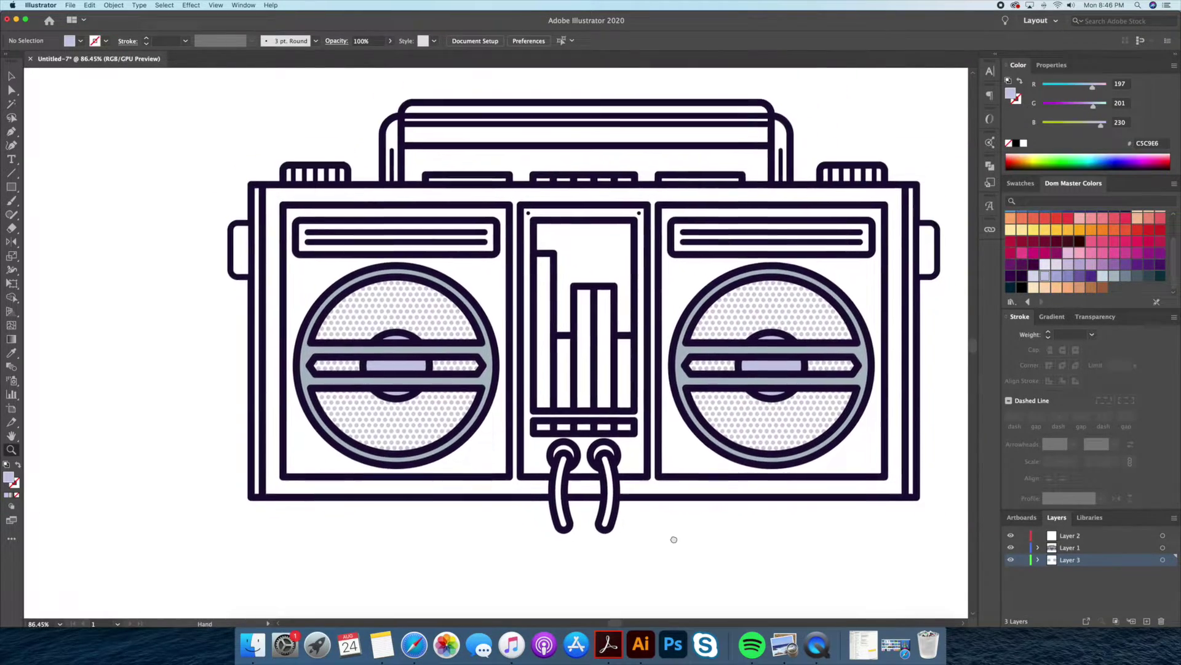
scroll(443, 347, "up", 1)
key("v")
left_click(450, 306)
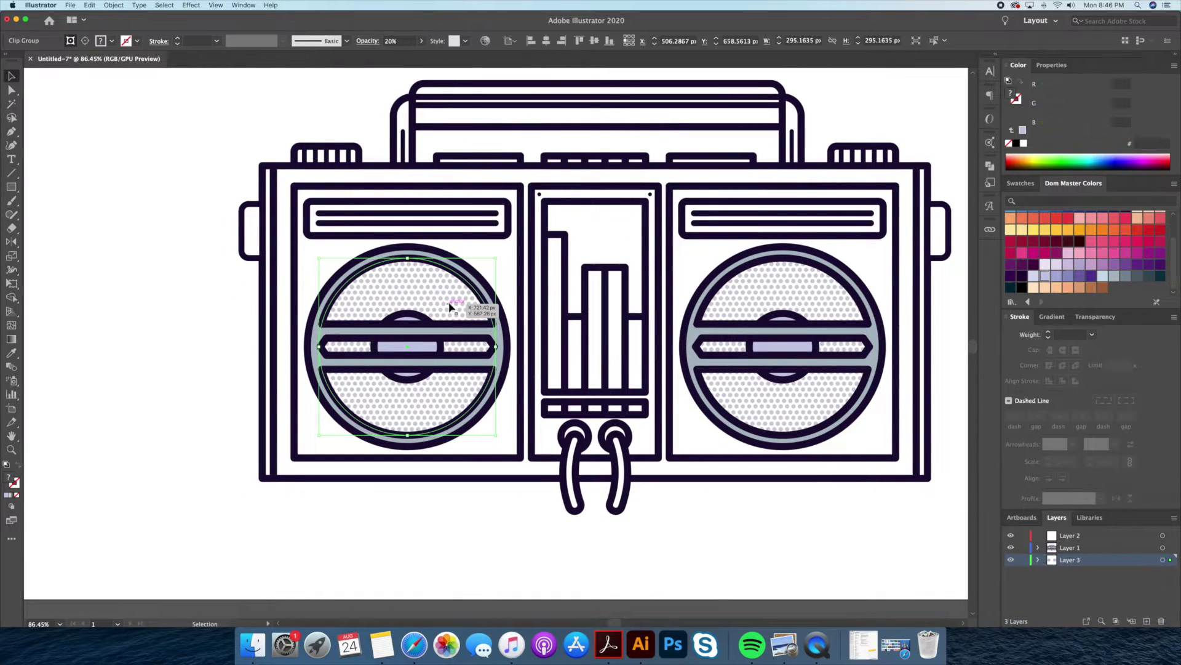
key("super+shift+a")
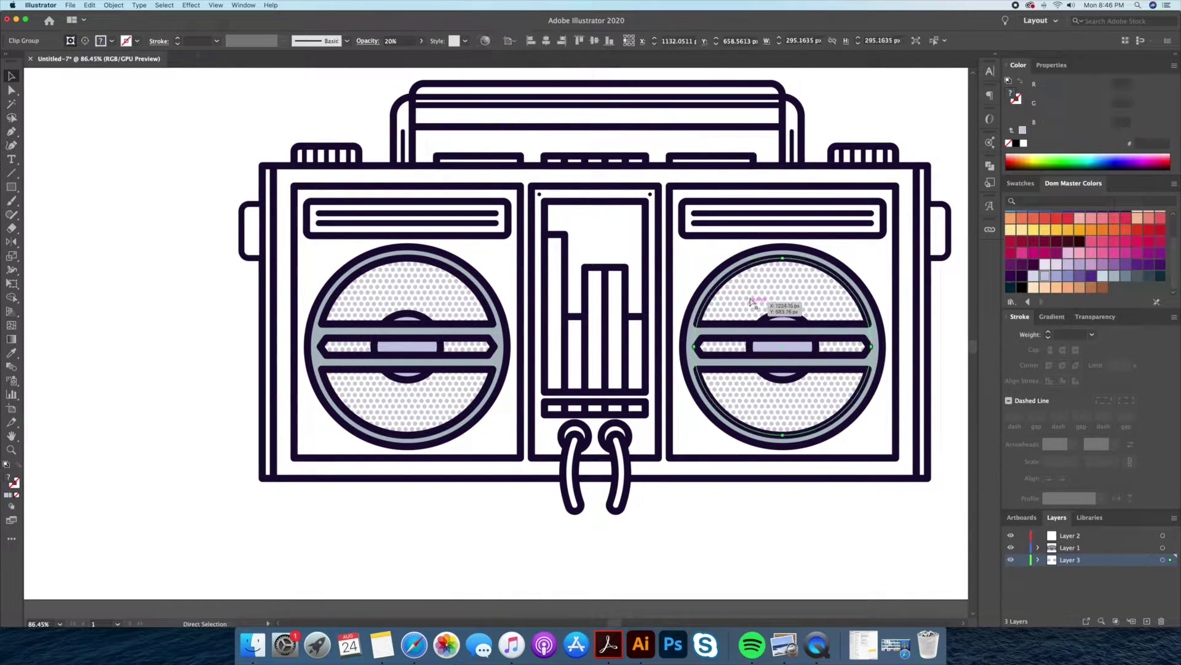
Fill the left grille dark slate grey 57646E and give the right grille the same.
left_click(440, 268)
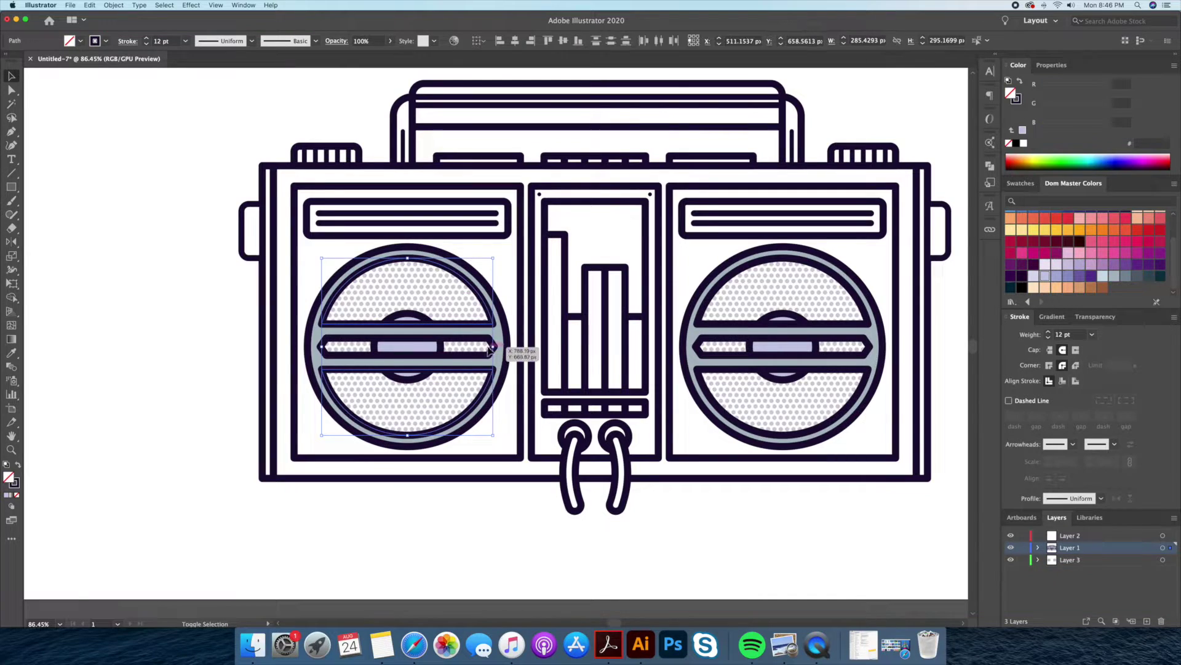
left_click(1020, 85)
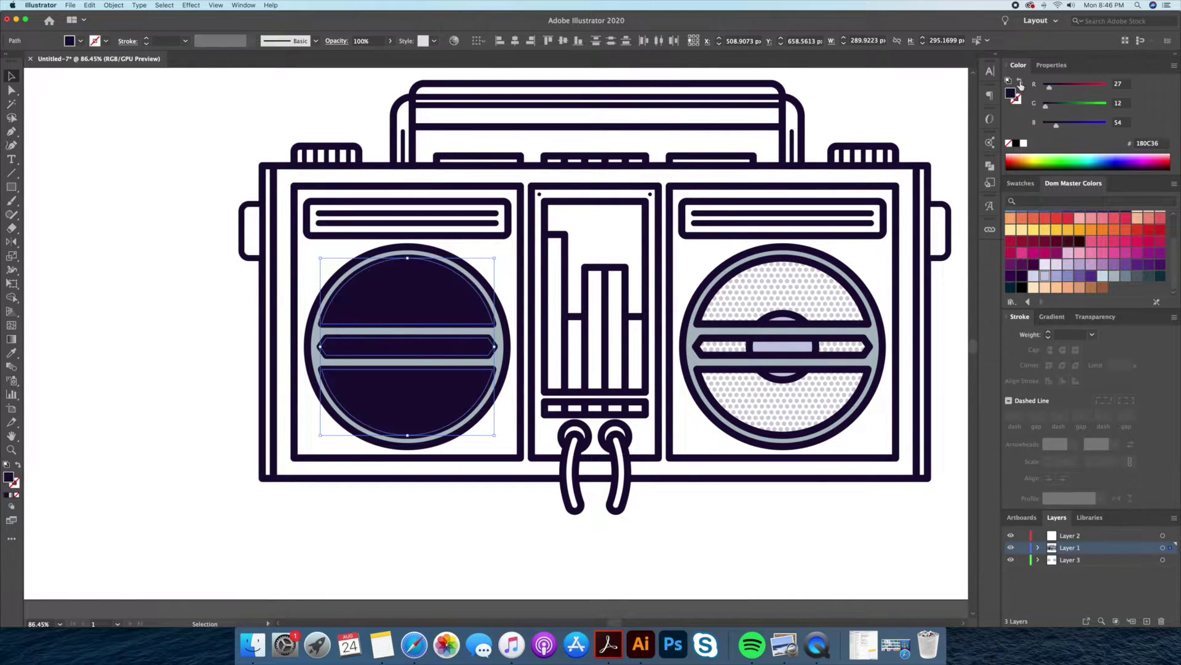
left_click(1129, 280)
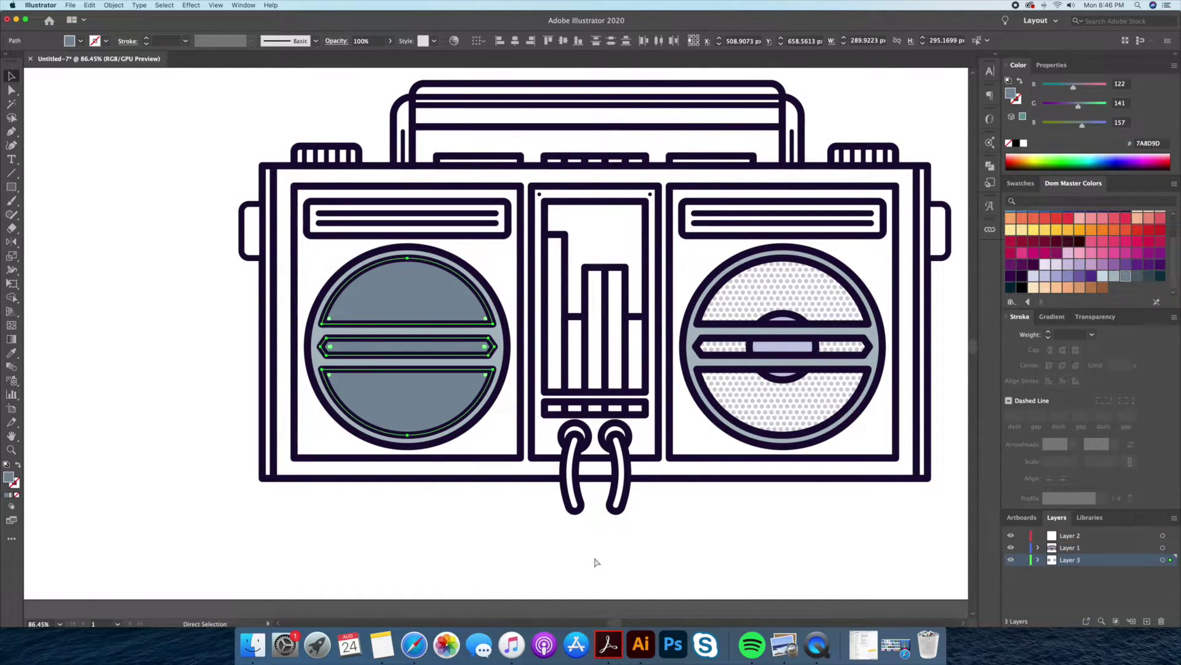
left_click(1137, 278)
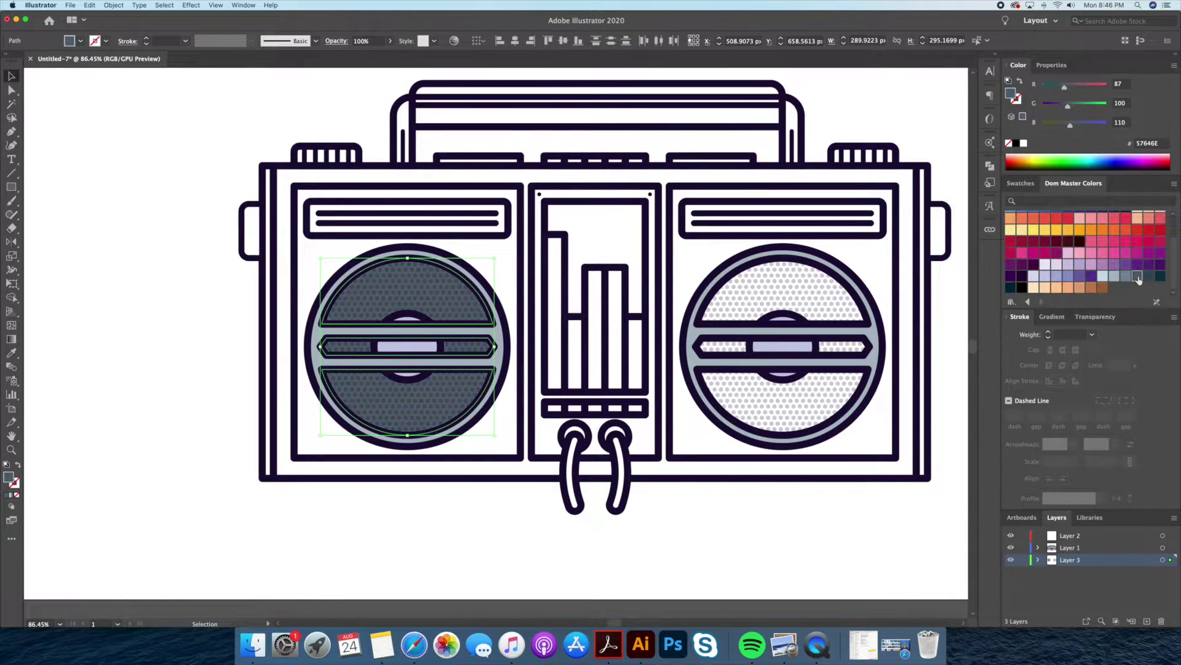
left_click(724, 499)
left_click(862, 320)
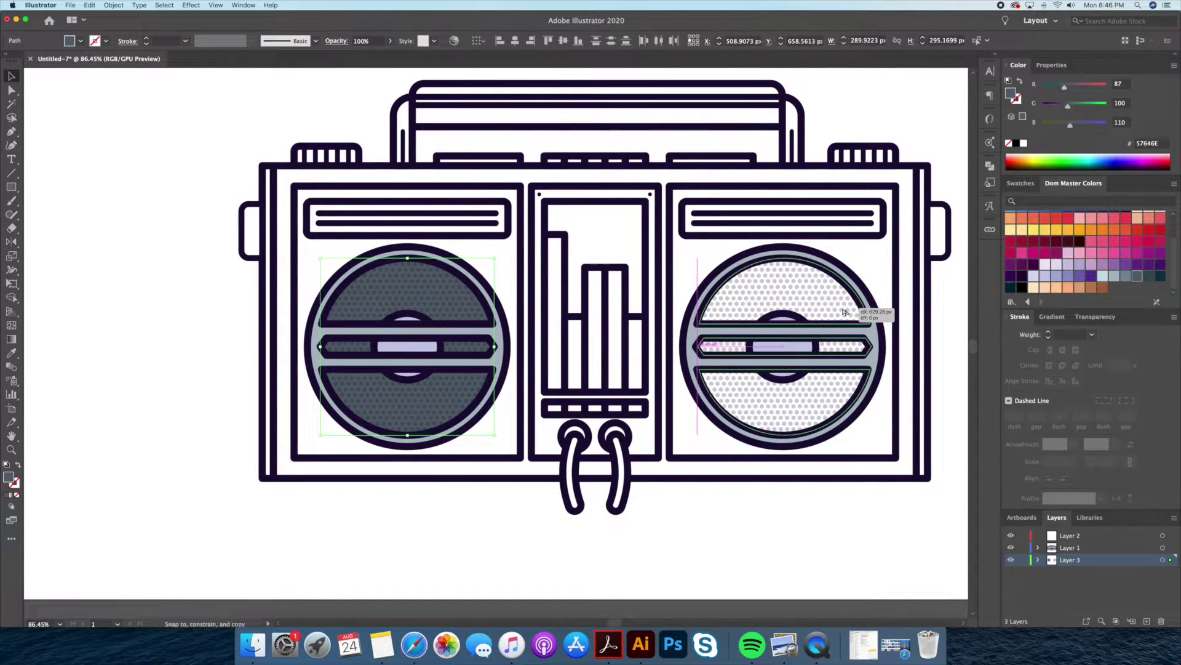
scroll(718, 528, "up", 2)
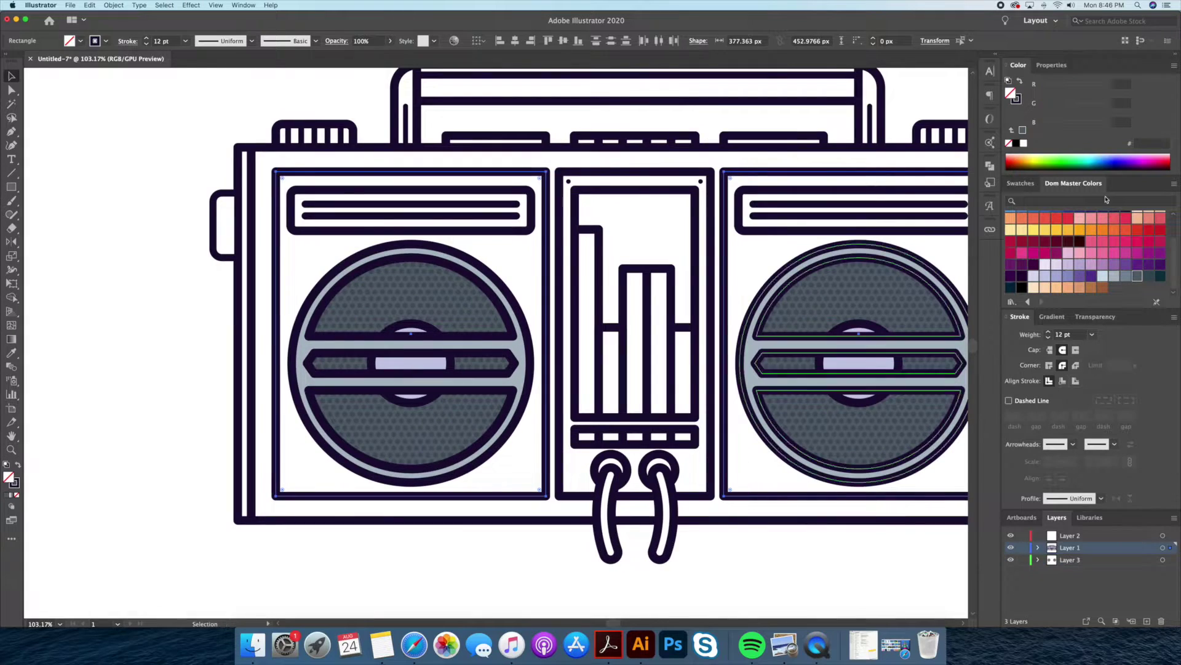
Give the speaker panels a dark 26343D fill with no stroke.
left_click(718, 492)
left_click(1160, 275)
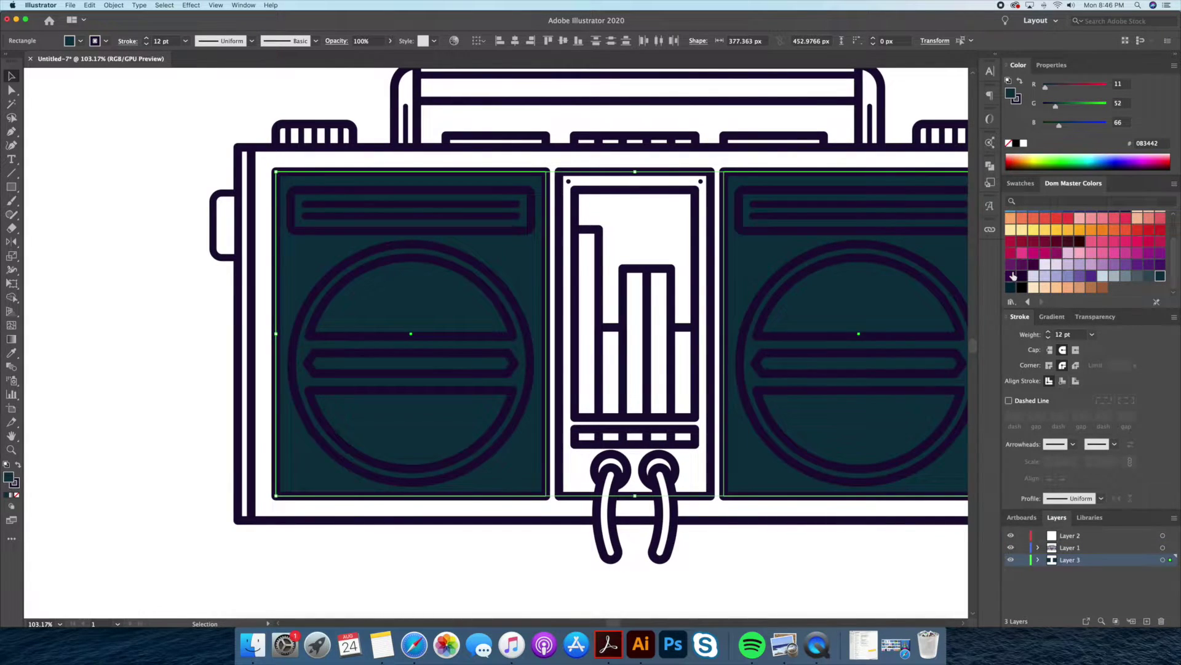
left_click(1137, 275)
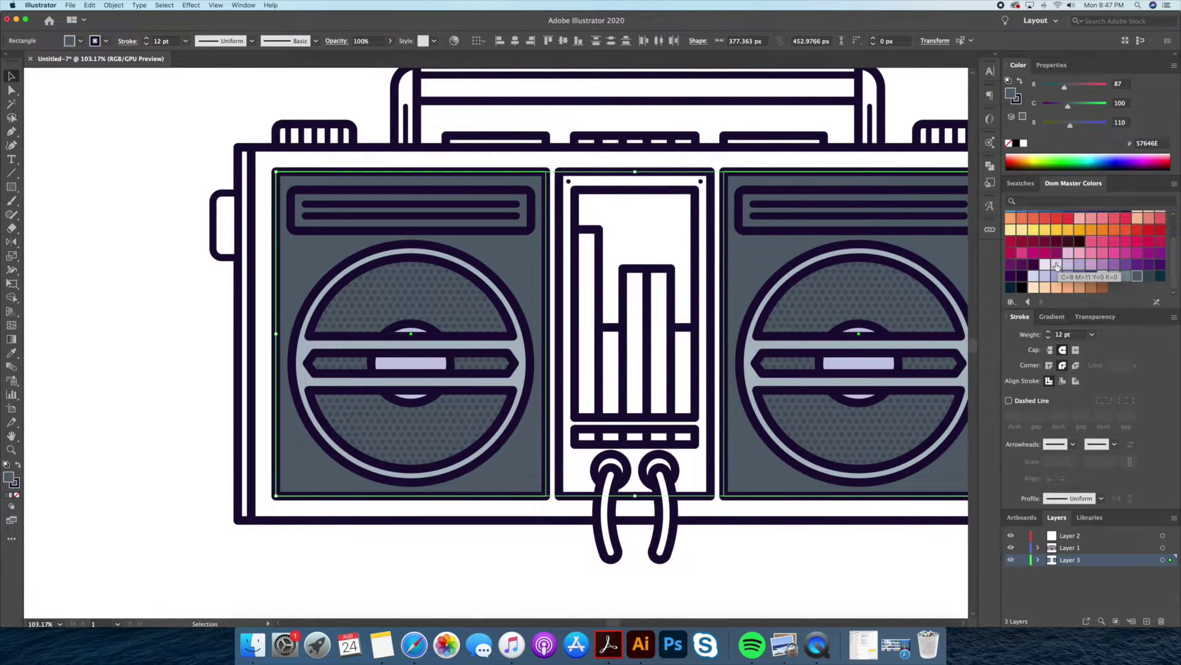
key("slash")
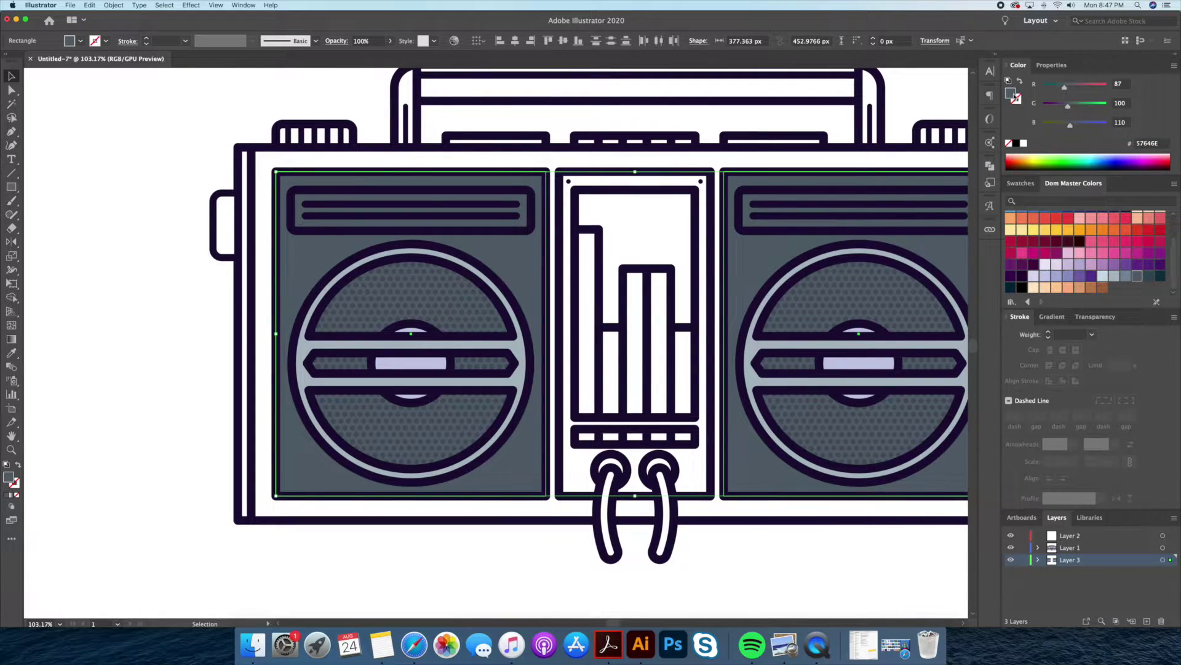
double_click(1013, 94)
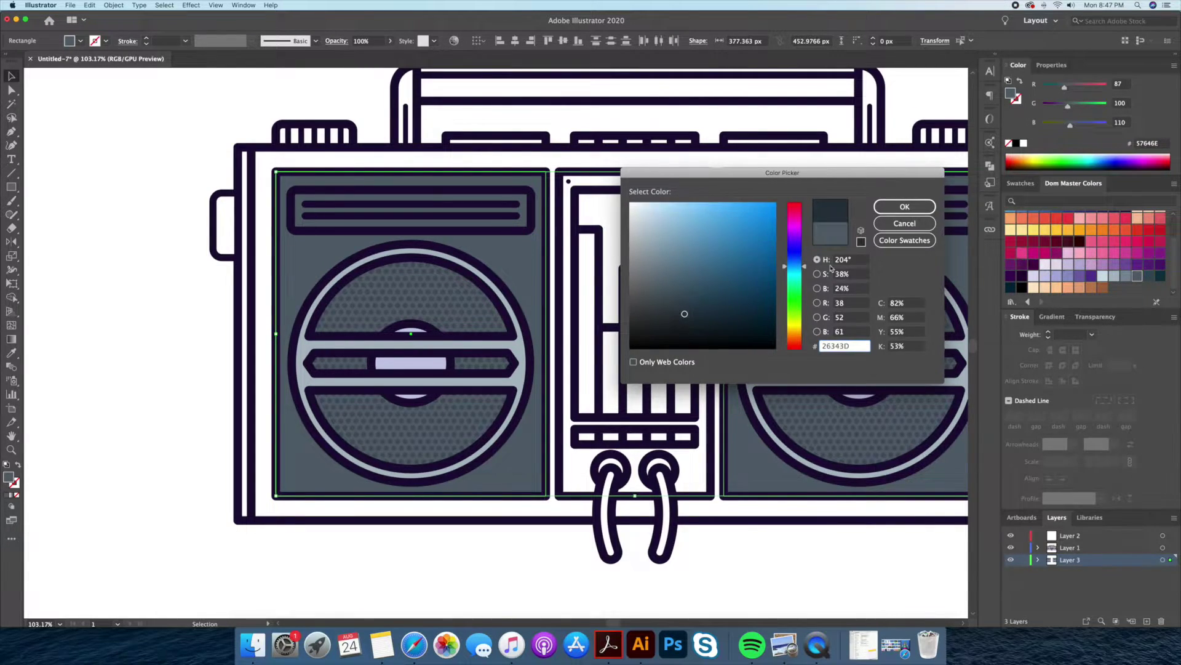
key("Return")
key("a")
Fill both top grille panels with the speaker ring's light grey.
left_click(440, 233)
left_click(743, 237, "shift")
key("i")
left_click(768, 291)
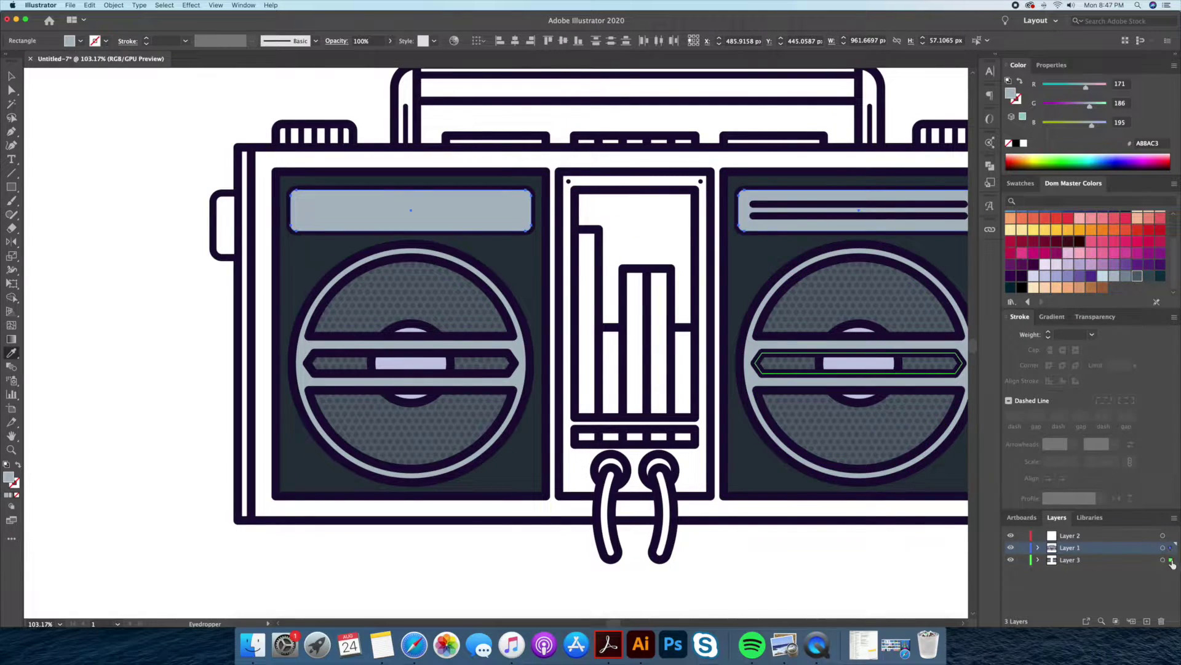
left_click_drag(1173, 560, 1171, 560)
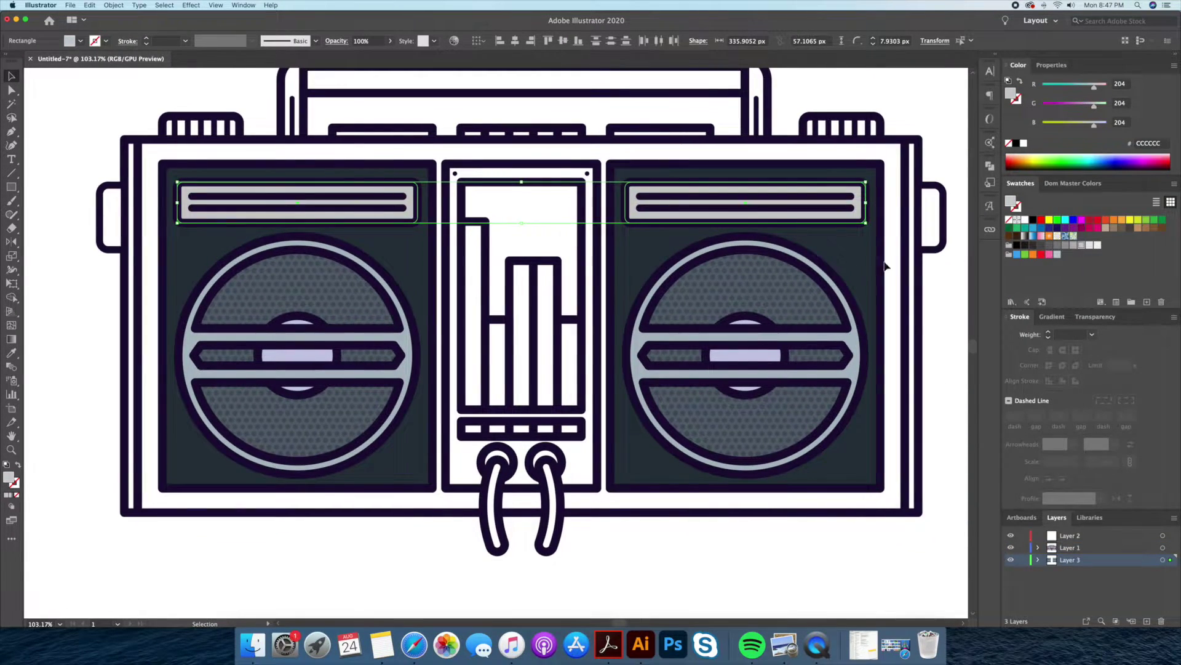
left_click(851, 308)
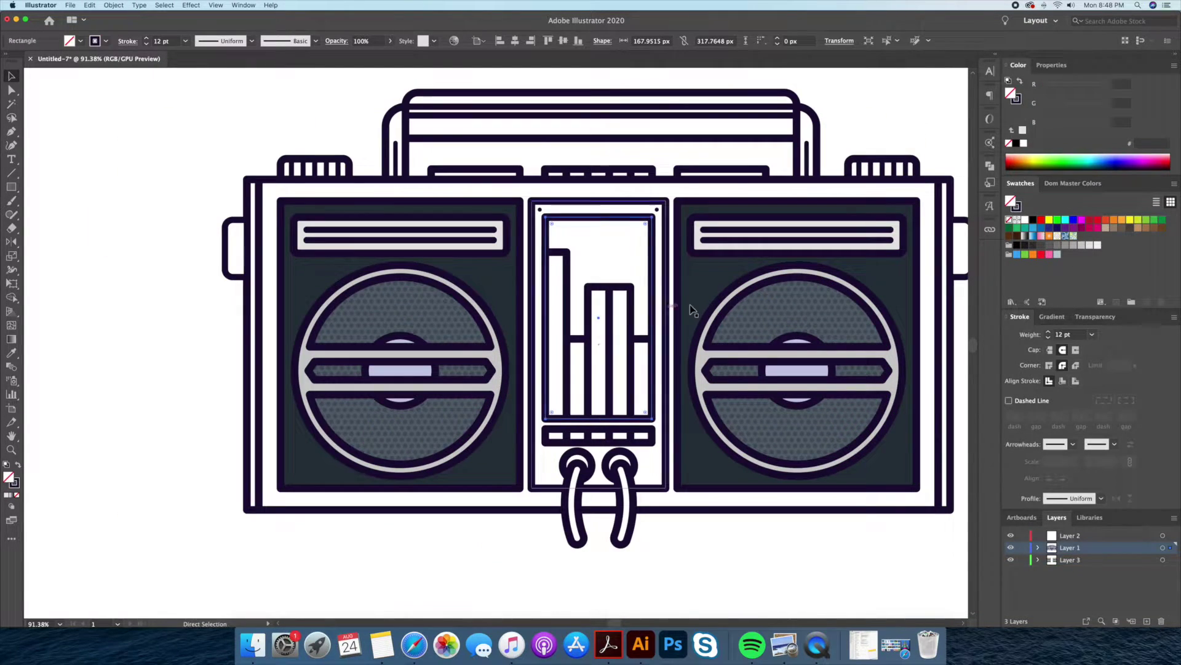
Give the centre panel the dark speaker colour and fill the tape-deck housing light grey E6E6E6.
key("i")
left_click(757, 348)
key("v")
left_click(660, 489)
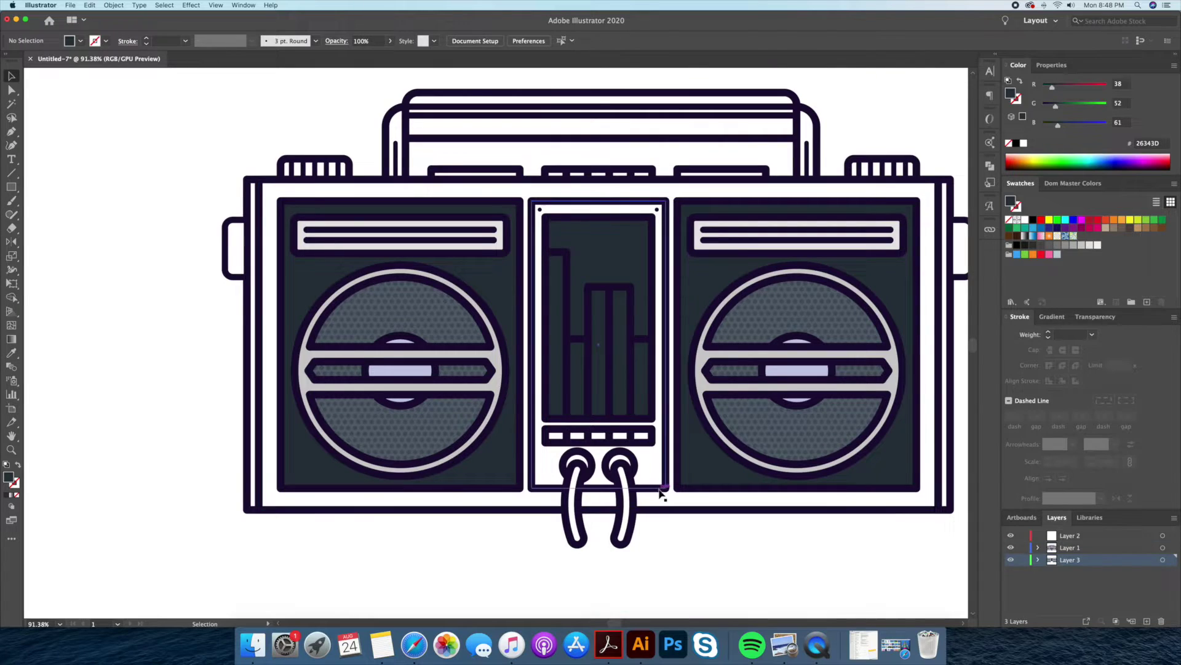
left_click(1020, 80)
left_click_drag(1170, 547, 1168, 559)
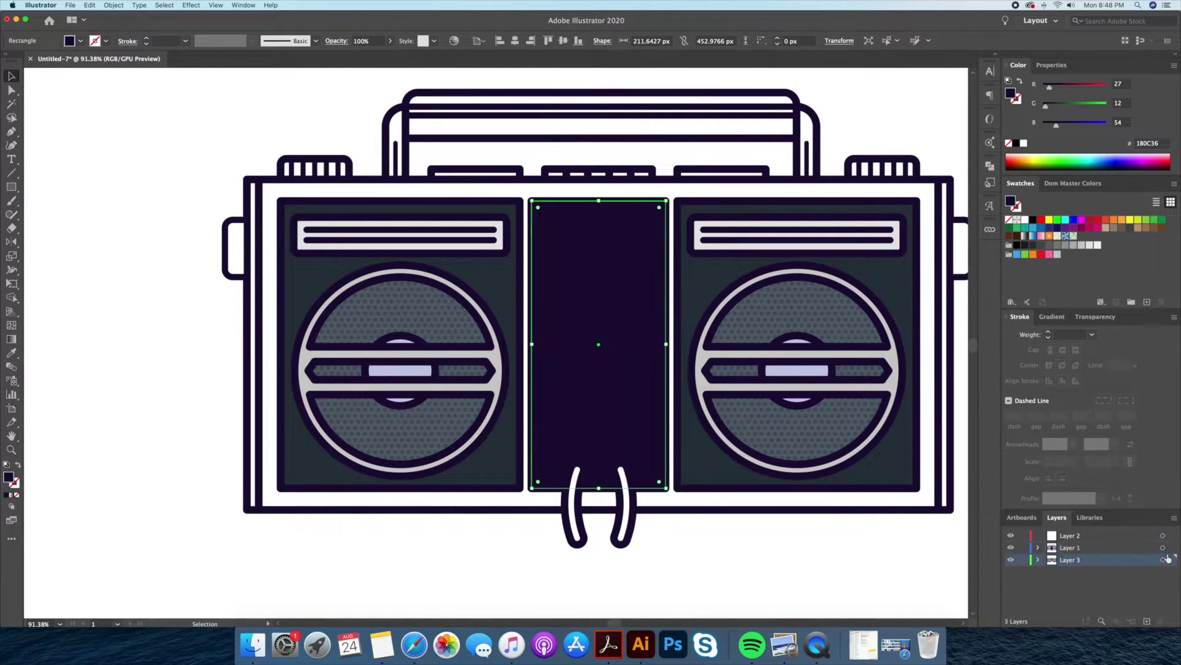
left_click(1091, 246)
left_click(741, 545)
Move the equalizer bars and display to the bottom layer and fill the bars yellow.
left_click(569, 300)
left_click(598, 317, "shift")
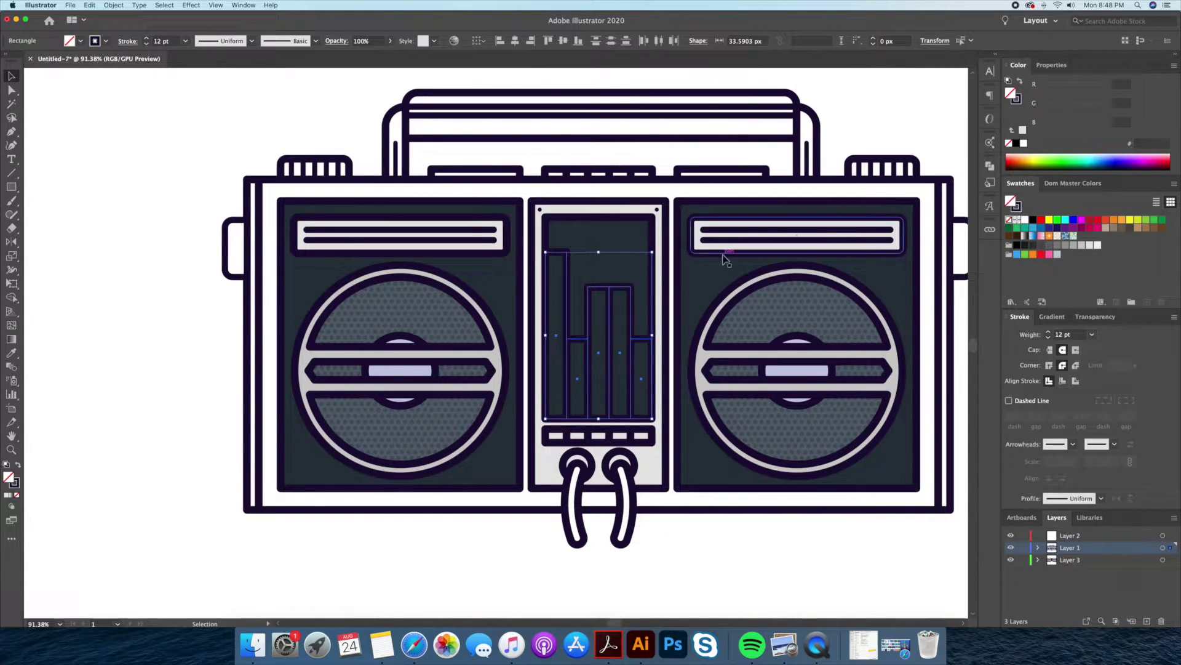
left_click_drag(1171, 547, 1168, 559)
left_click(1068, 185)
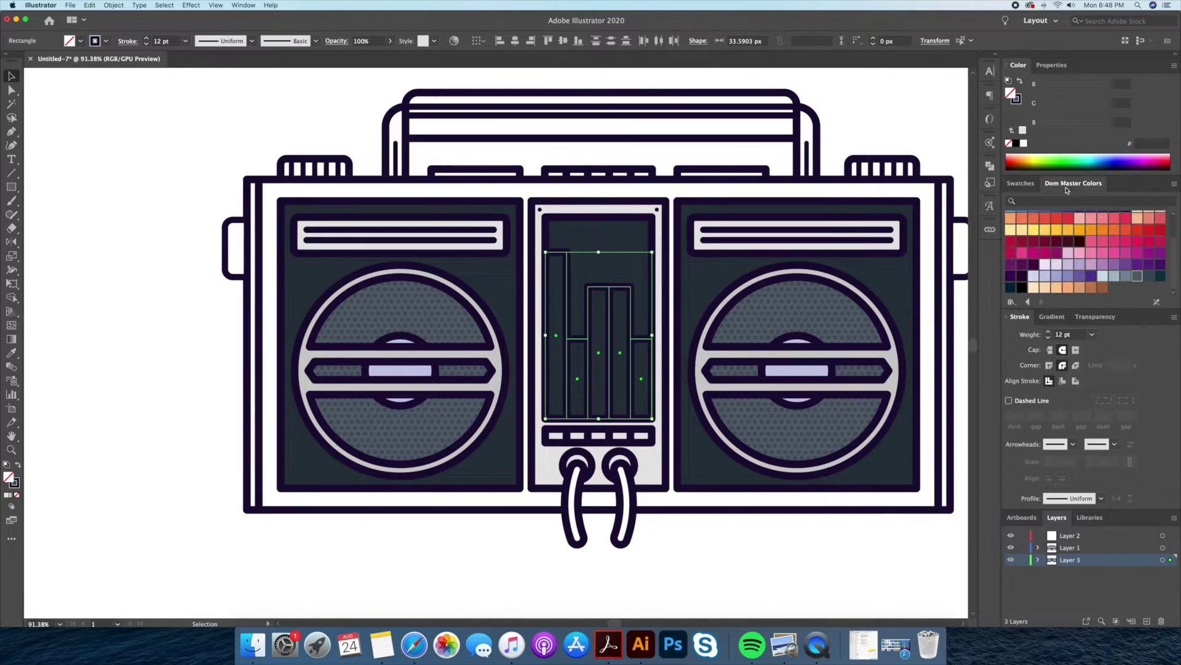
left_click(1056, 232)
left_click(707, 559)
Give the rightmost equalizer bar a vertical pink-to-orange gradient.
key("z")
left_click_drag(612, 548, 677, 541)
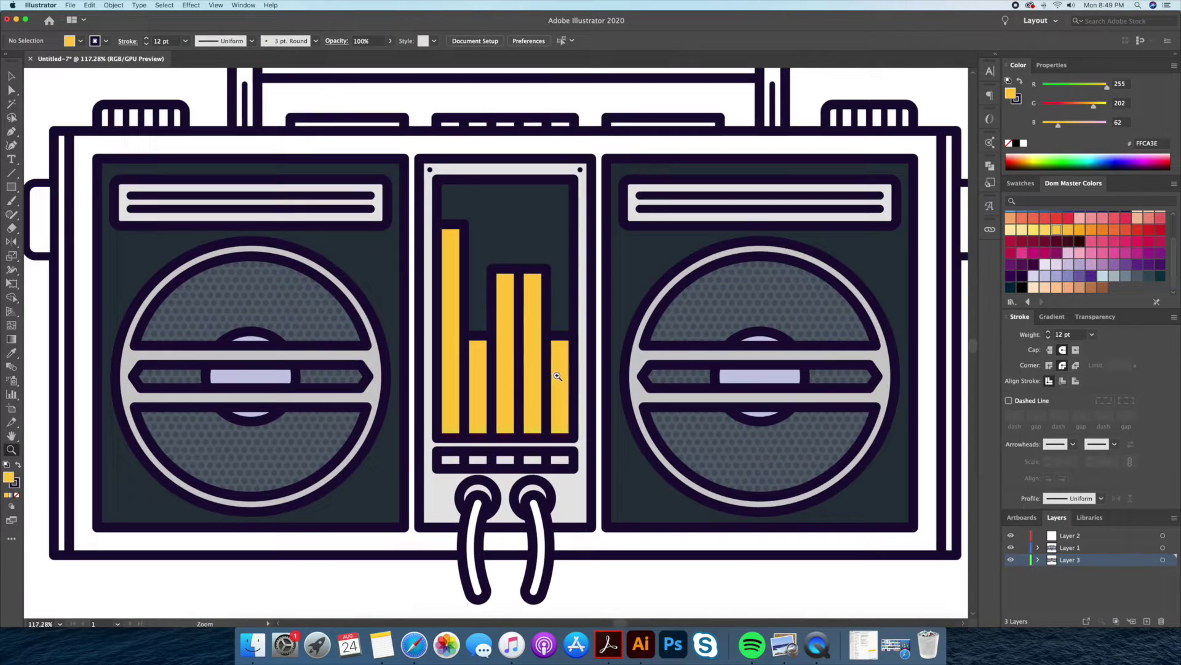
left_click(558, 404)
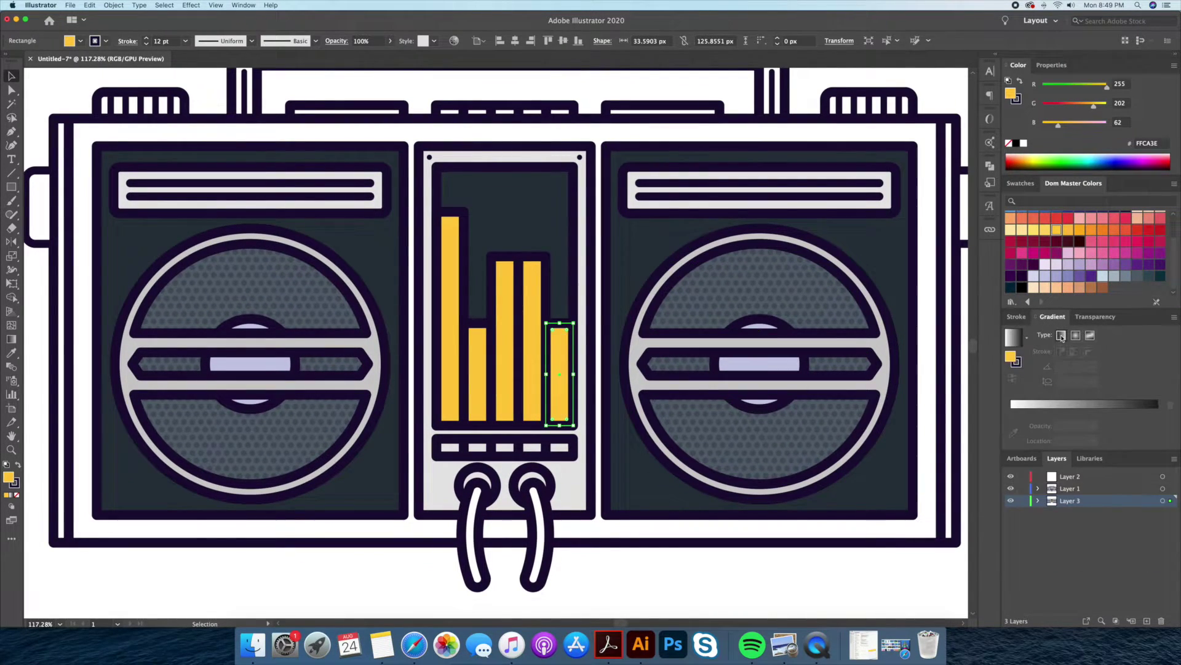
key("period")
key("g")
left_click_drag(559, 318, 559, 437)
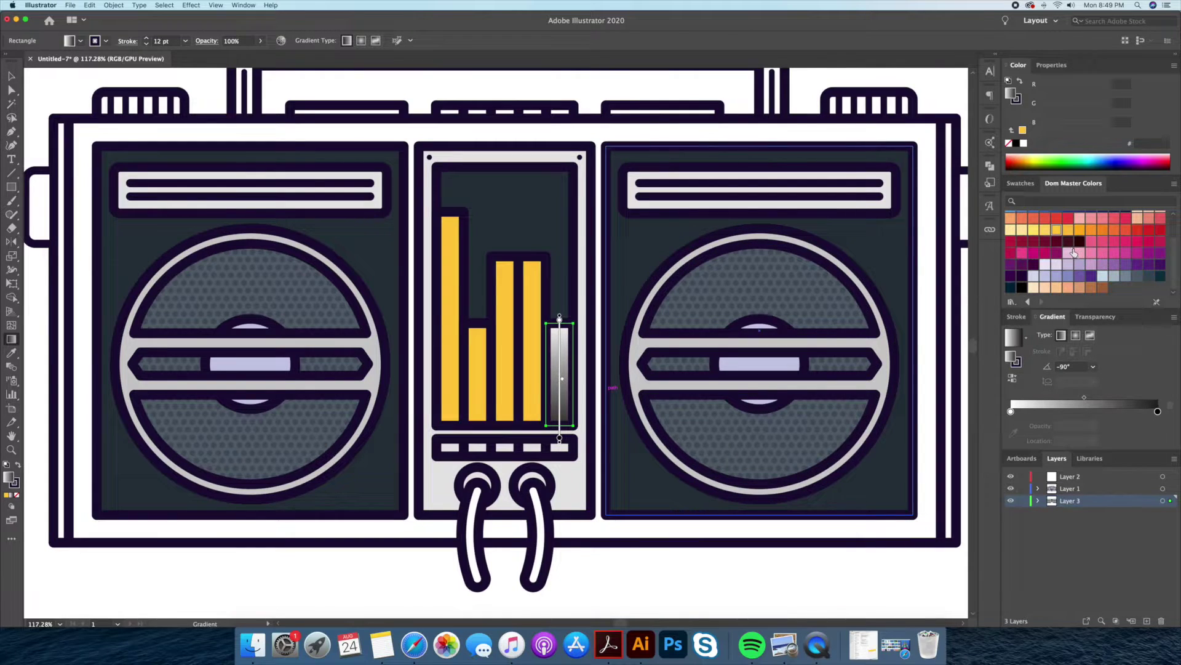
scroll(1071, 243, "up", 2)
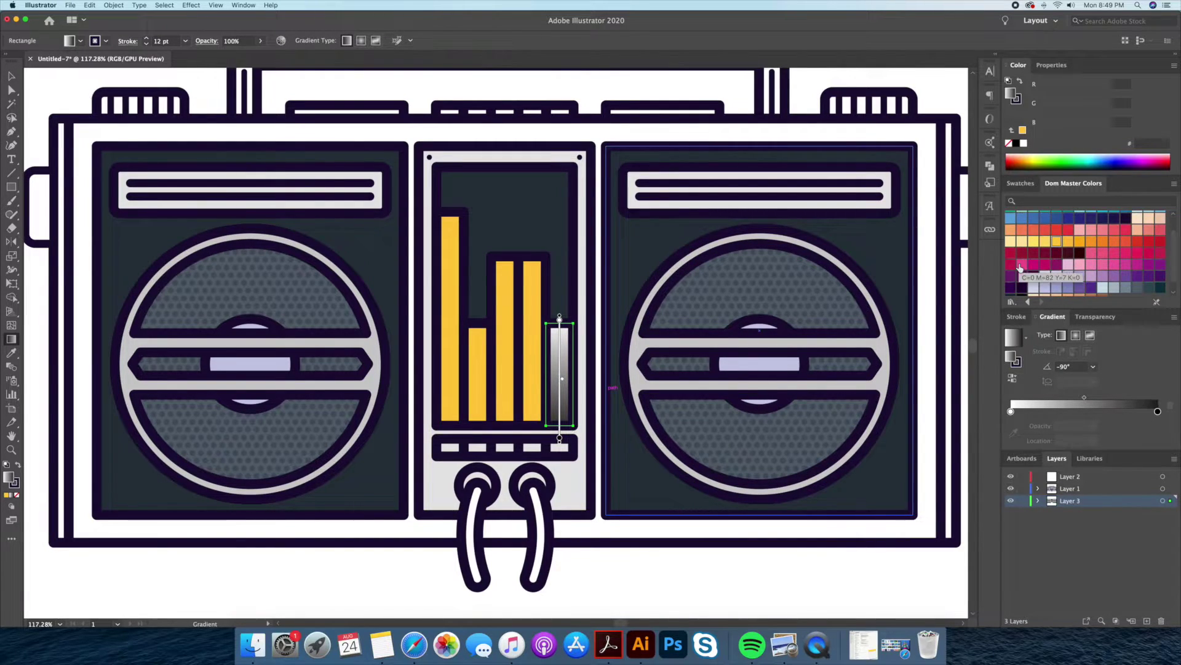
left_click_drag(1014, 421, 1011, 413)
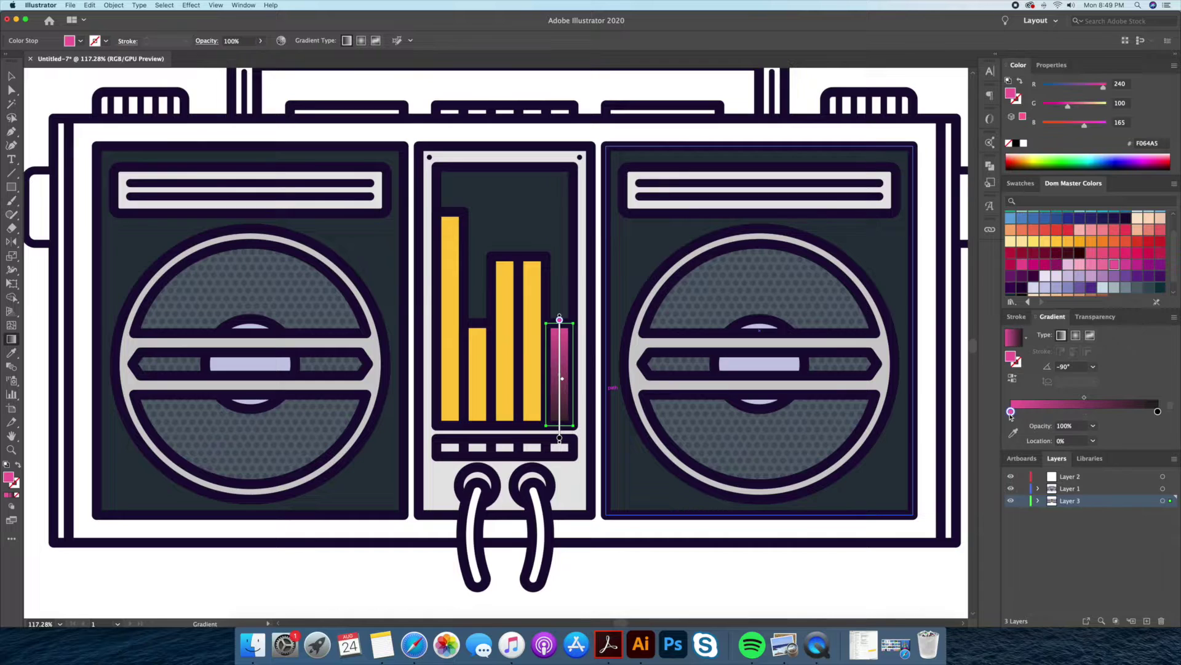
left_click_drag(1158, 412, 1158, 411)
key("v")
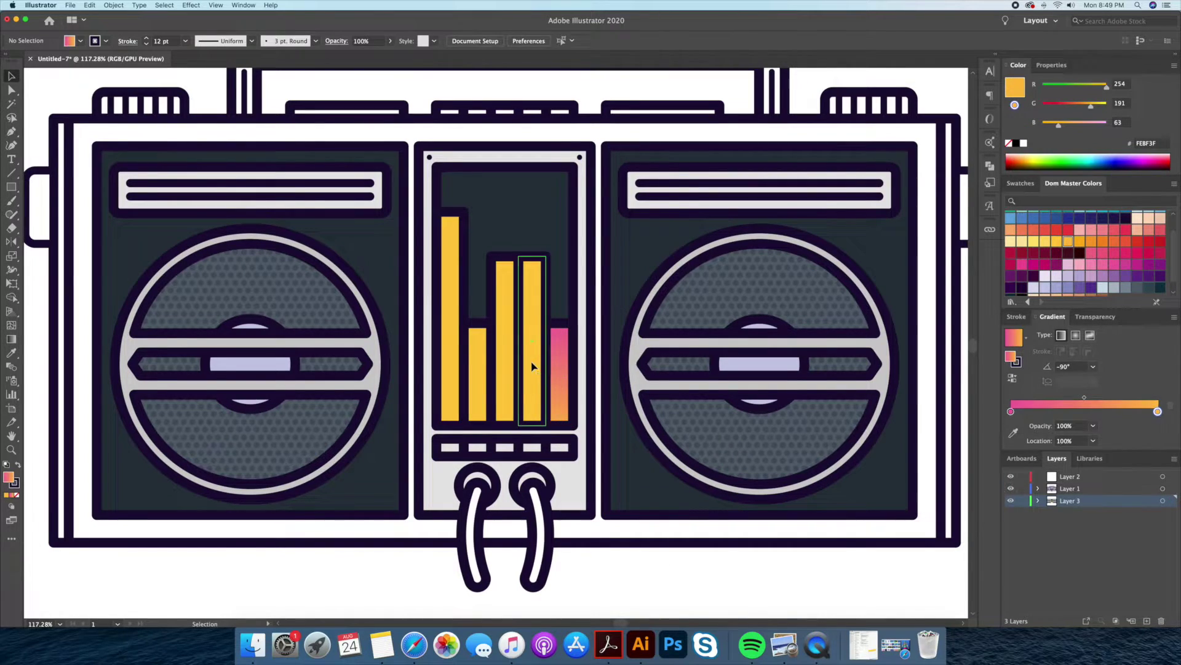
Apply the pink-to-orange gradient to the remaining bars, running top to bottom.
left_click(482, 376)
key("i")
left_click(560, 363)
left_click(505, 339)
key("g")
left_click_drag(526, 276, 526, 416)
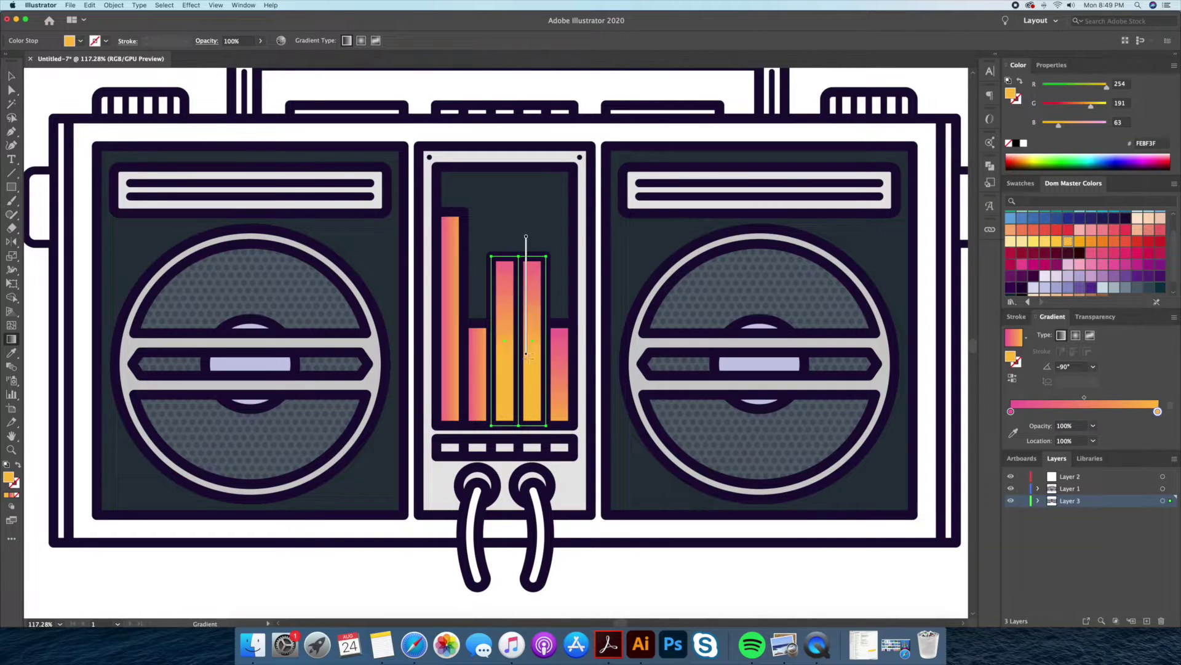
left_click(479, 357)
left_click(451, 369)
left_click_drag(449, 200, 449, 407)
Fill the button-row rectangles grey-blue ABBAC3.
scroll(441, 501, "up", 3)
key("v")
left_click(541, 415)
left_click(1112, 289)
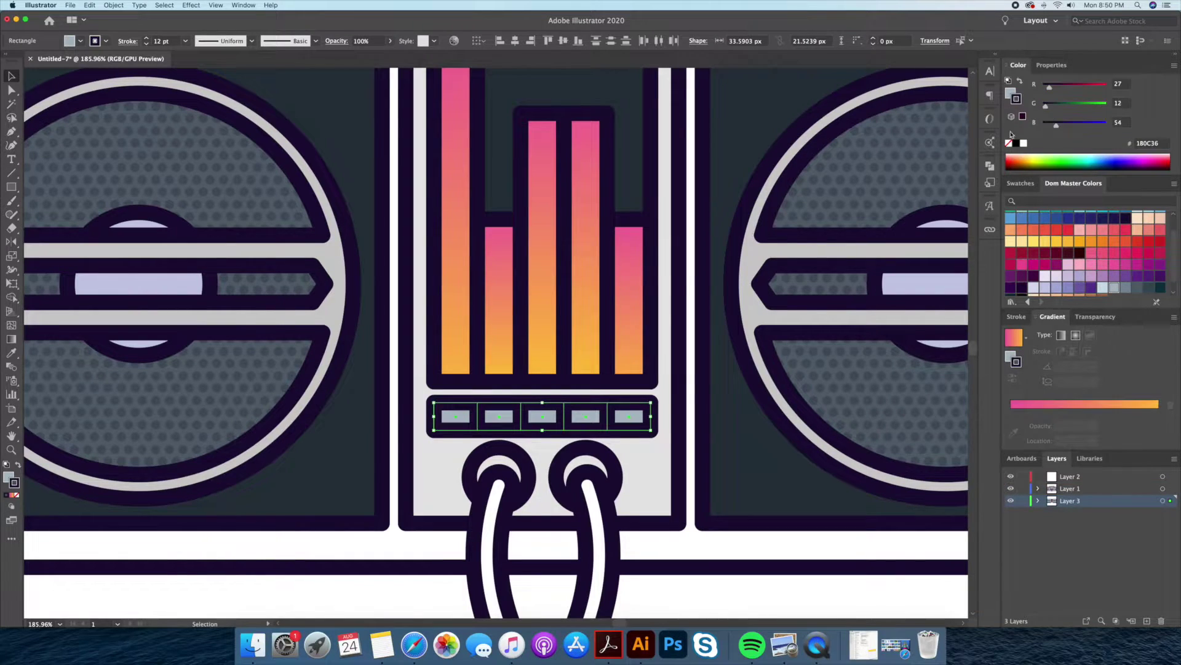
Swap the body rectangle's fill and stroke, move it to the bottom layer, and fill it teal.
left_click(742, 586)
key("ctrl+0")
left_click(401, 533)
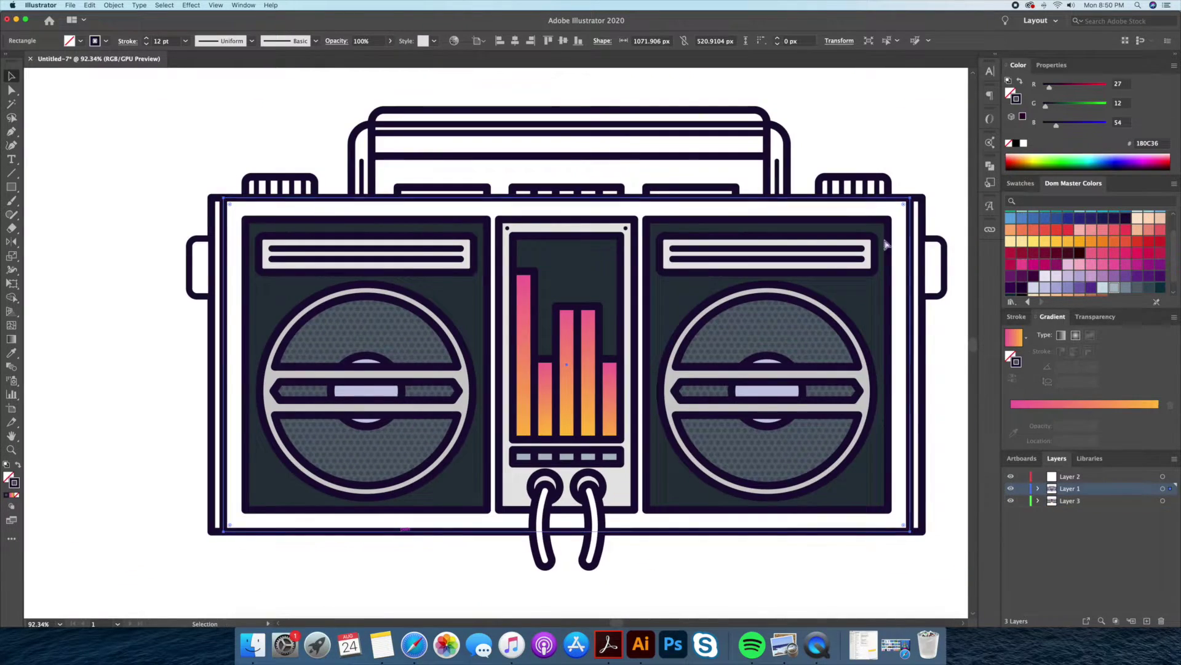
key("shift+x")
left_click_drag(1169, 488, 1170, 500)
scroll(1086, 238, "up", 1)
scroll(1086, 238, "up", 1)
left_click(1034, 227)
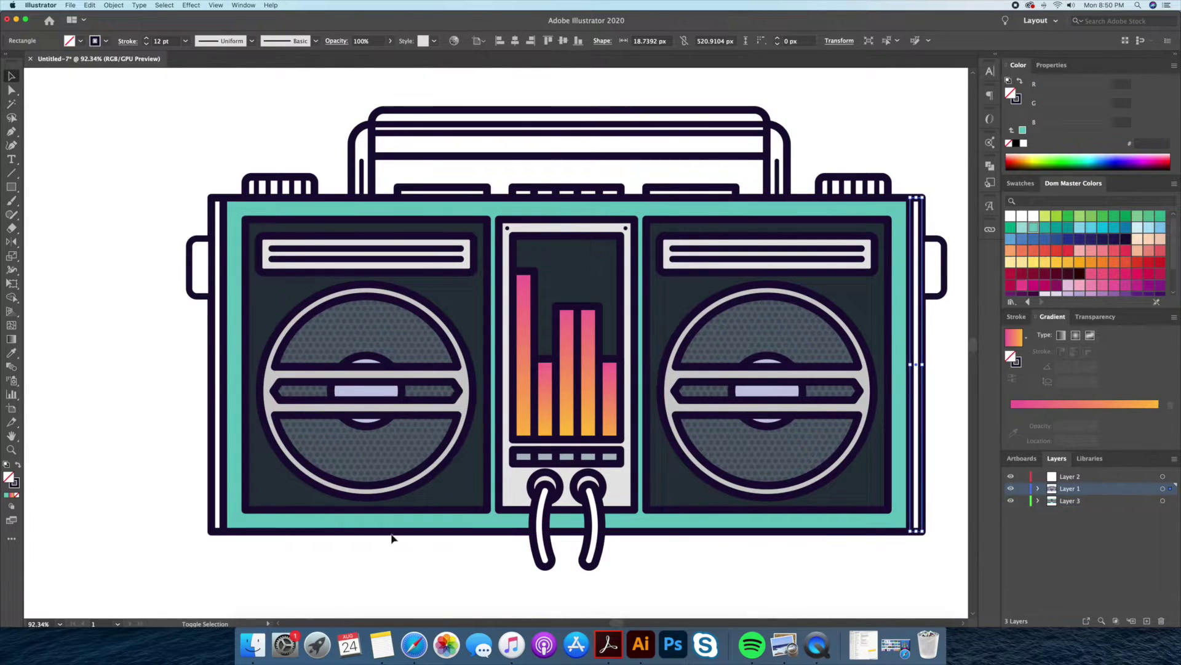
left_click(168, 401)
key("z")
left_click(468, 432, "alt")
scroll(638, 448, "up", 3)
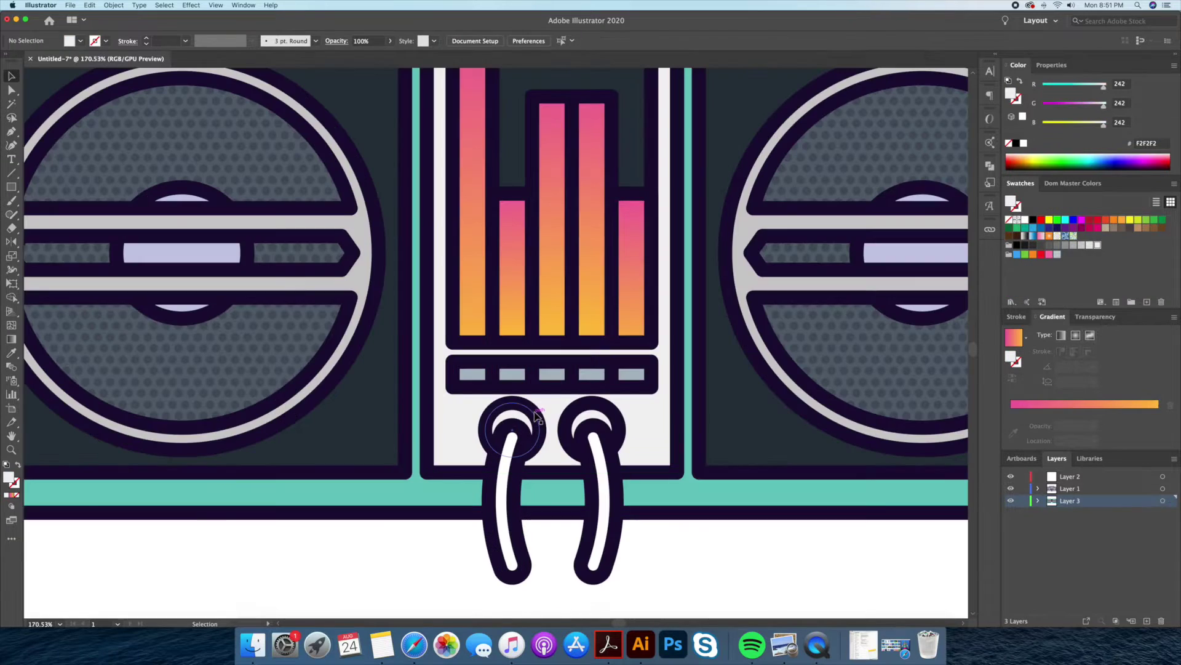
Colour the left knob red and the right knob orange.
key("i")
left_click(647, 418)
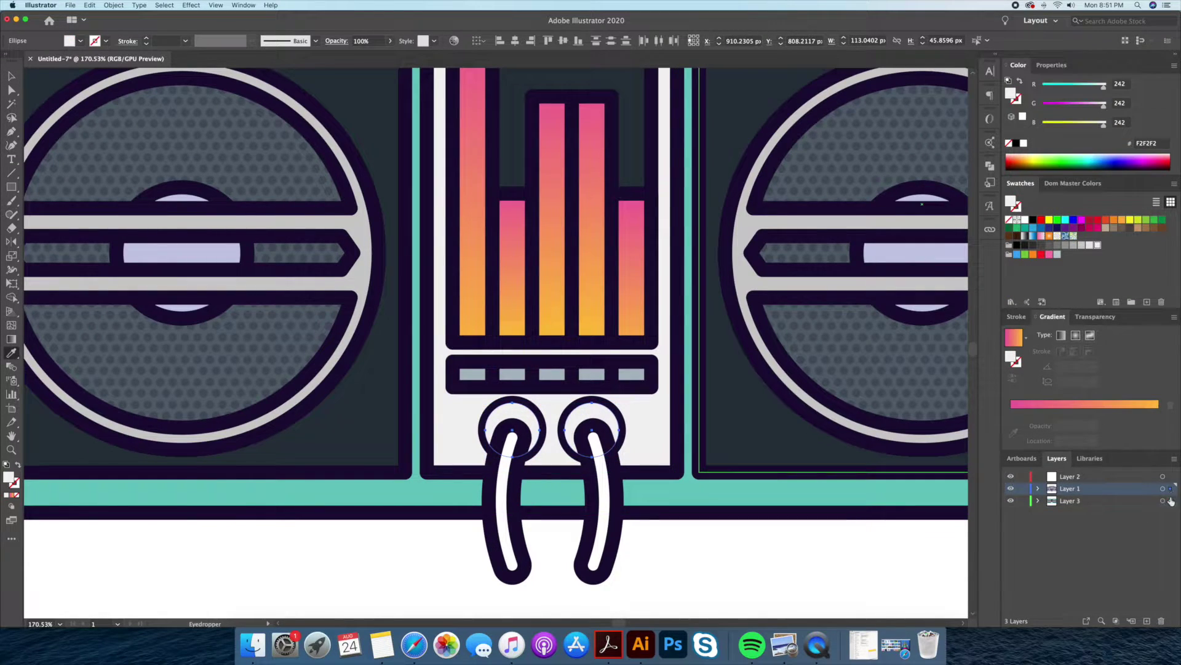
key("v")
left_click(513, 425)
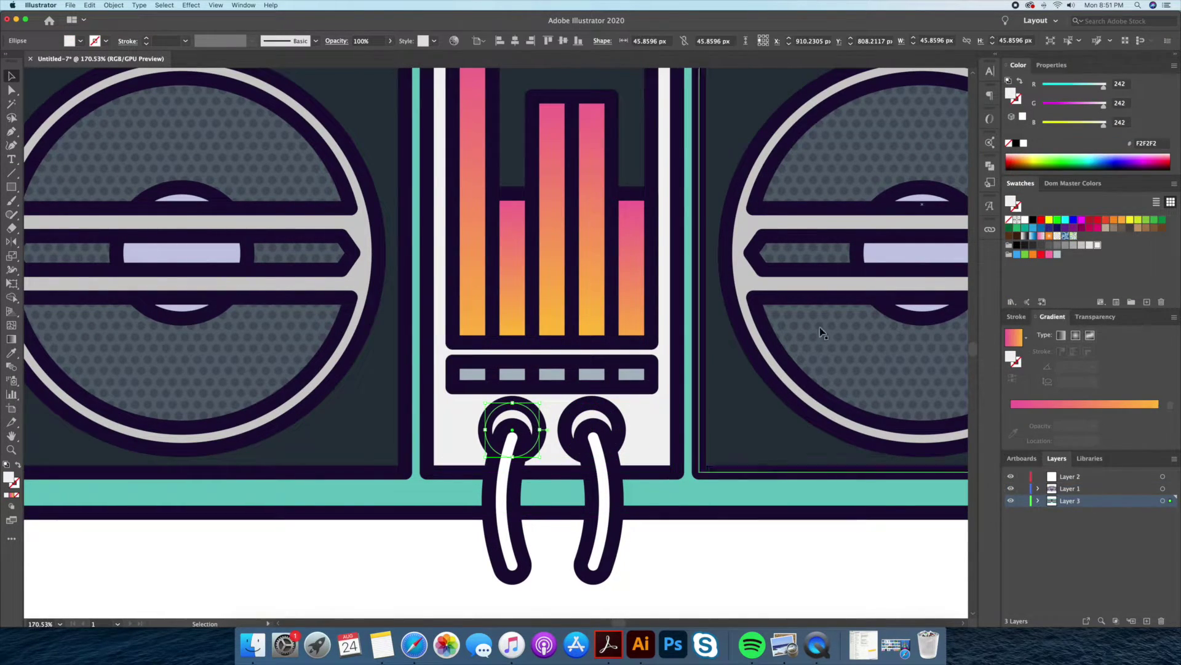
left_click(1058, 184)
left_click(1126, 252)
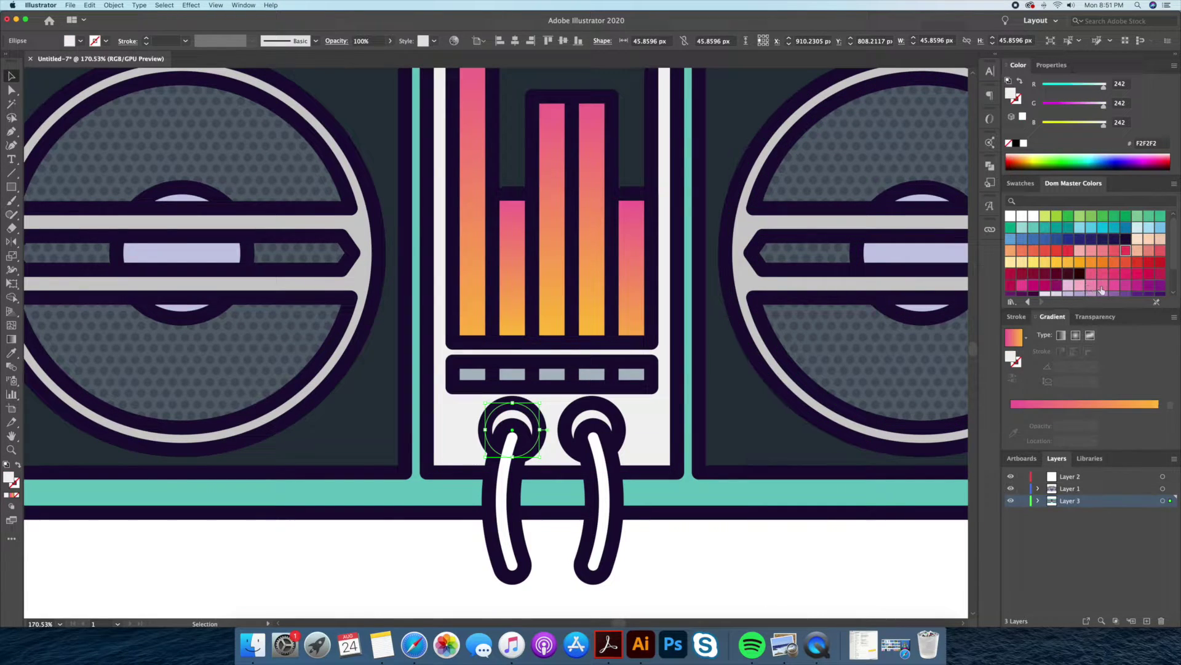
left_click(592, 424)
left_click(1069, 263)
left_click(646, 557)
Fill both cables with the dark slate panel colour 26343D.
left_click(493, 560)
key("i")
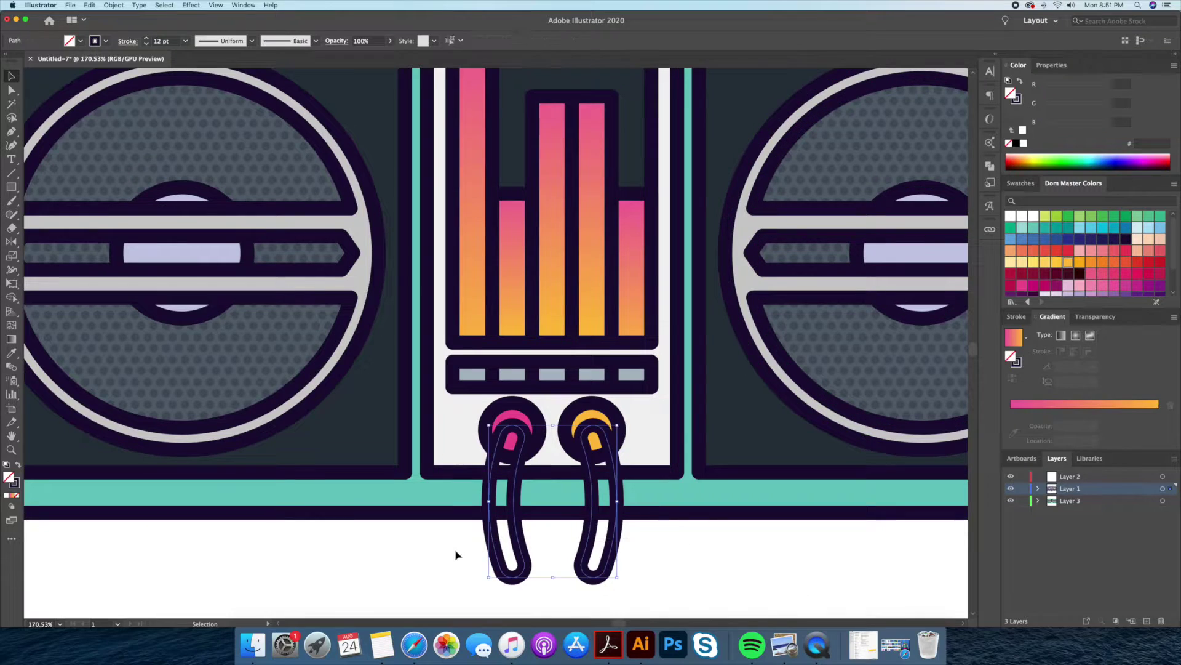
left_click(700, 485)
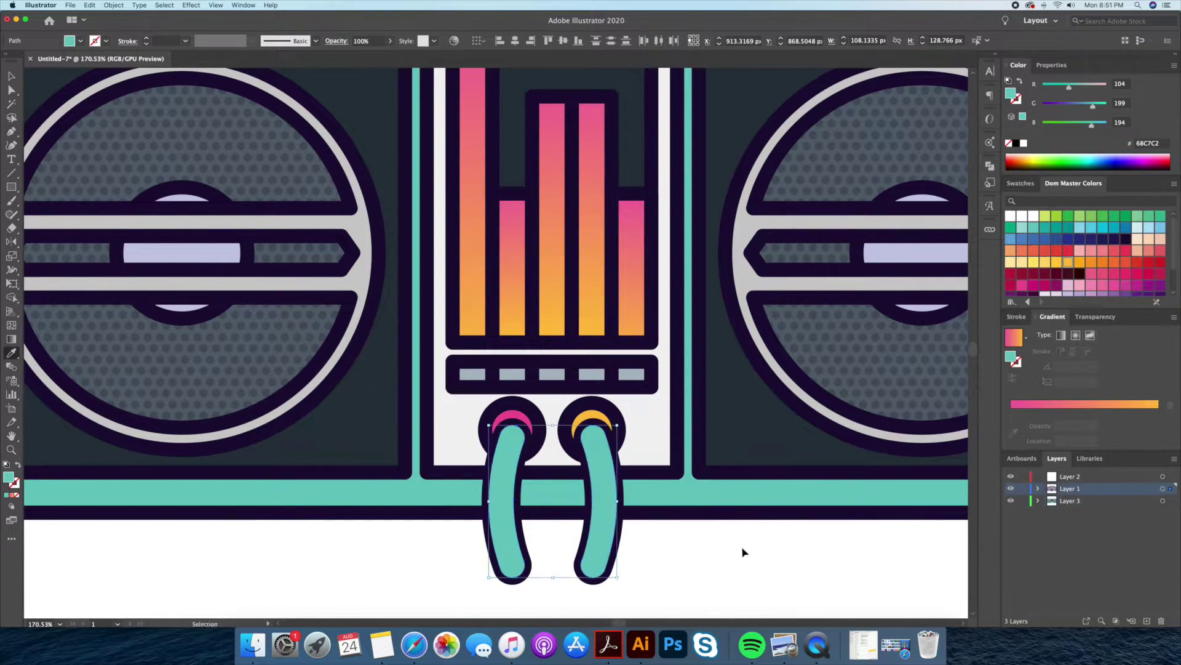
key("a")
key("i")
left_click(784, 411)
scroll(731, 527, "down", 5)
scroll(659, 520, "up", 5)
left_click(628, 504)
left_click(561, 498, "shift")
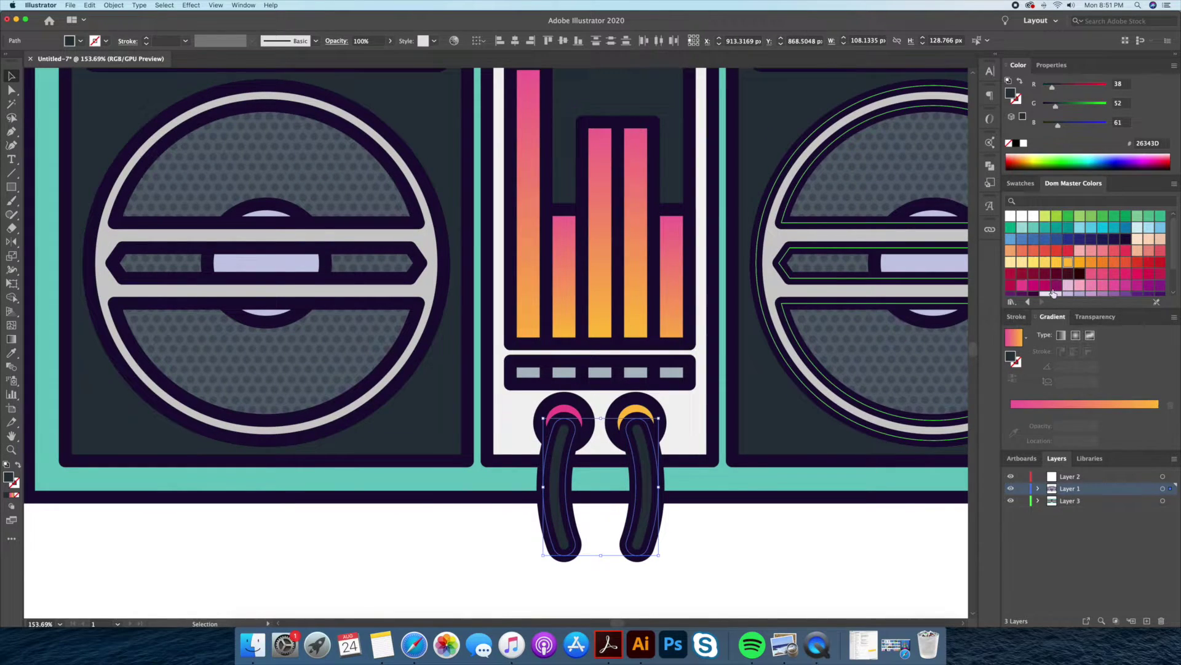
scroll(1041, 303, "down", 3)
left_click(717, 554)
Draw a large rectangle over the boombox's upper casing.
key("super+0")
key("m")
mouse_move(186, 198)
left_mouse_down()
mouse_move(598, 369)
mouse_move(825, 430)
left_mouse_up()
Fill the new rectangle with the knob's pink and send it behind the boombox.
left_click(482, 451)
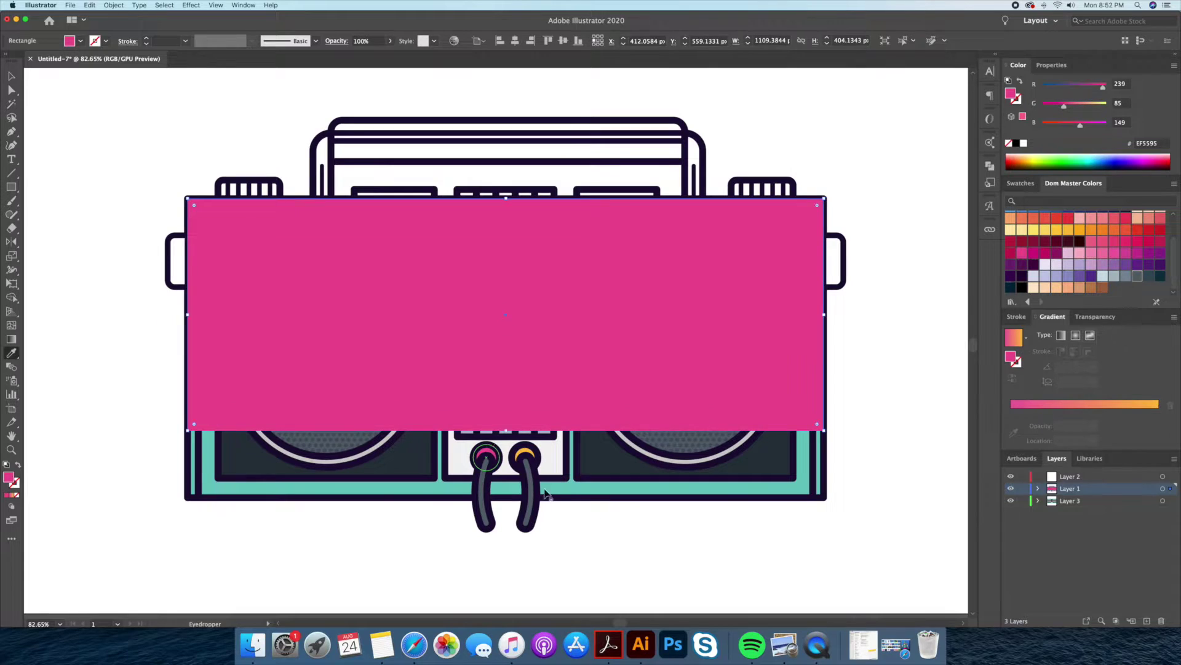
left_click_drag(1164, 479, 1169, 500)
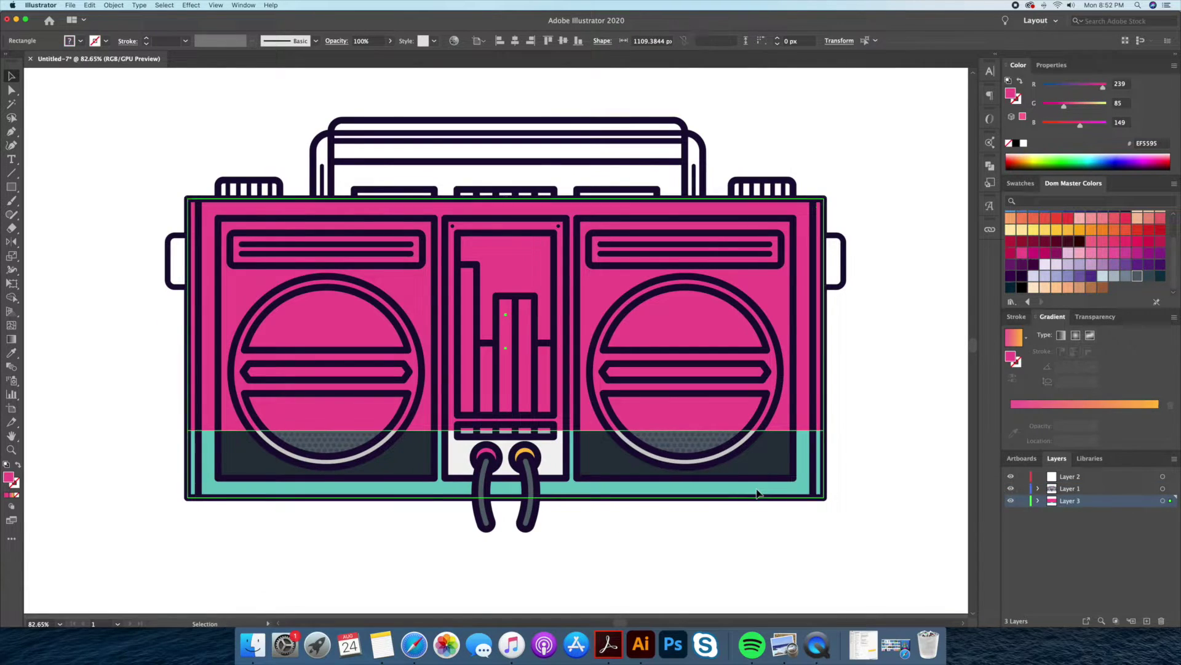
right_click(755, 490)
left_click(886, 606)
Reshape the pink panel into a slanted right half and raise the stripe shape.
left_click(804, 392)
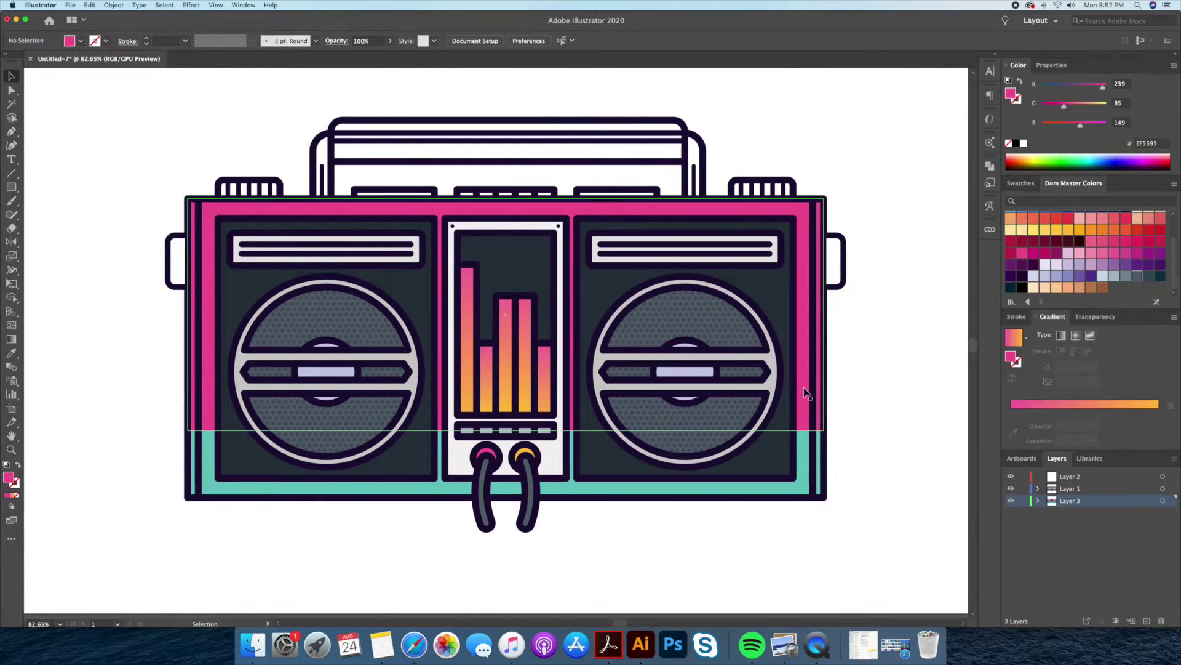
key("a")
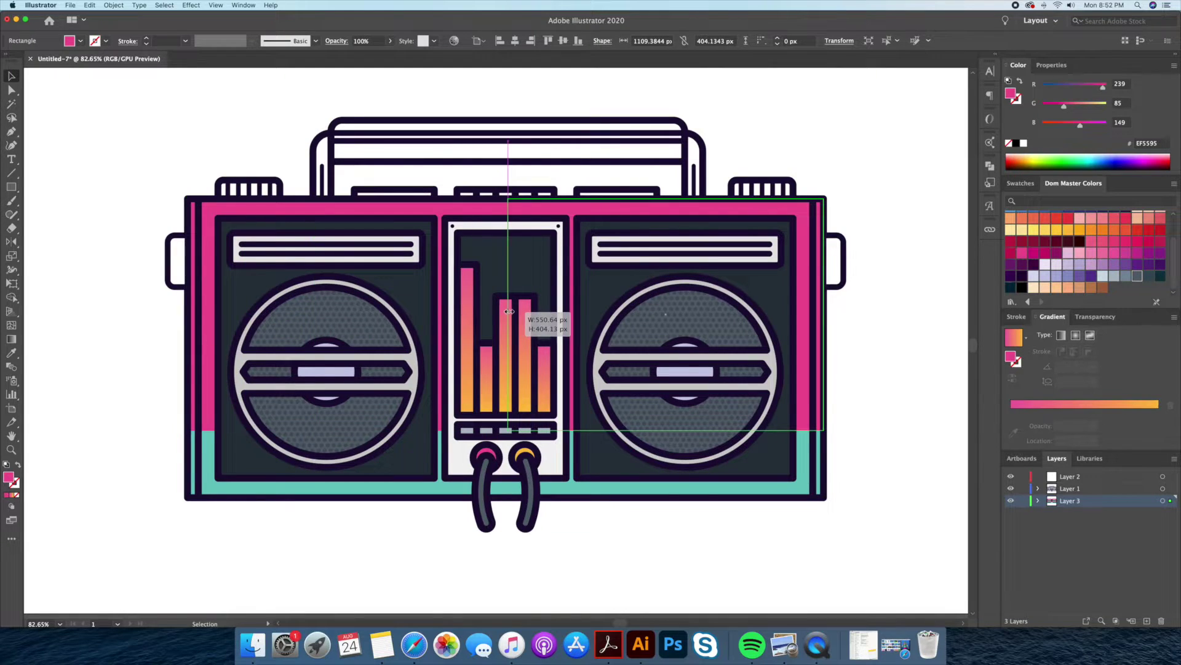
left_click_drag(189, 315, 509, 315)
left_click_drag(823, 430, 823, 377)
key("v")
left_click(880, 369)
left_click(805, 392)
left_click_drag(803, 217, 802, 174)
left_click(874, 365)
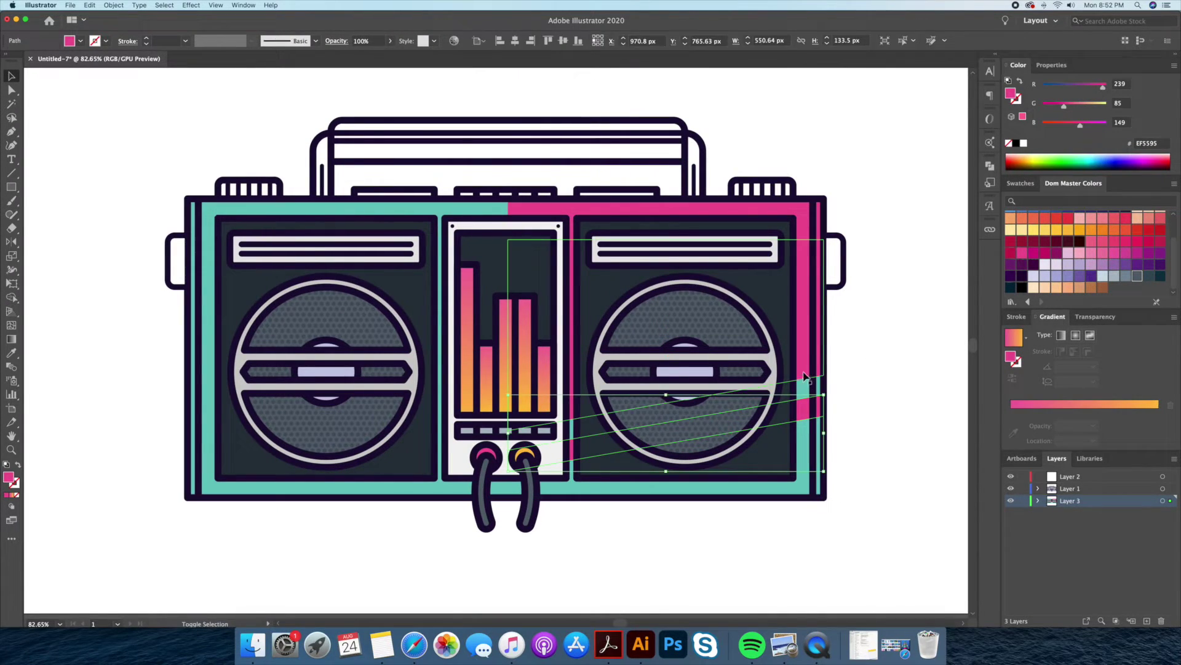
Place a mirrored copy of the pink panel on the left half.
left_click(801, 303)
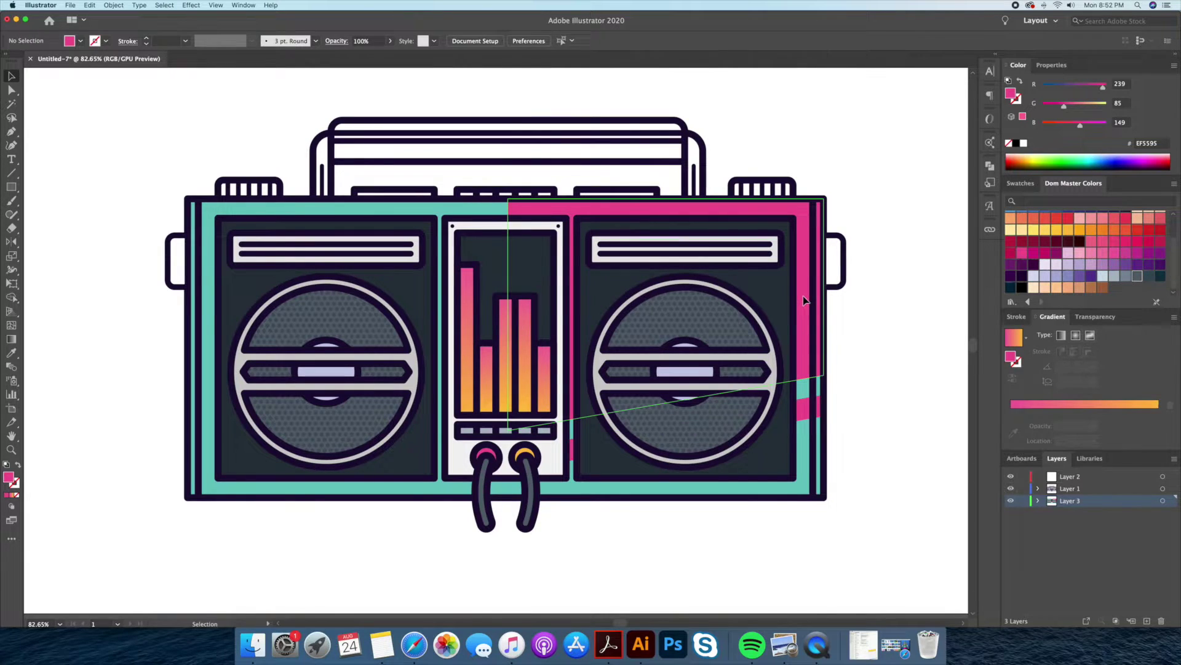
left_click_drag(803, 303, 423, 397)
right_click(208, 402)
left_click(345, 564)
key("shift+Right")
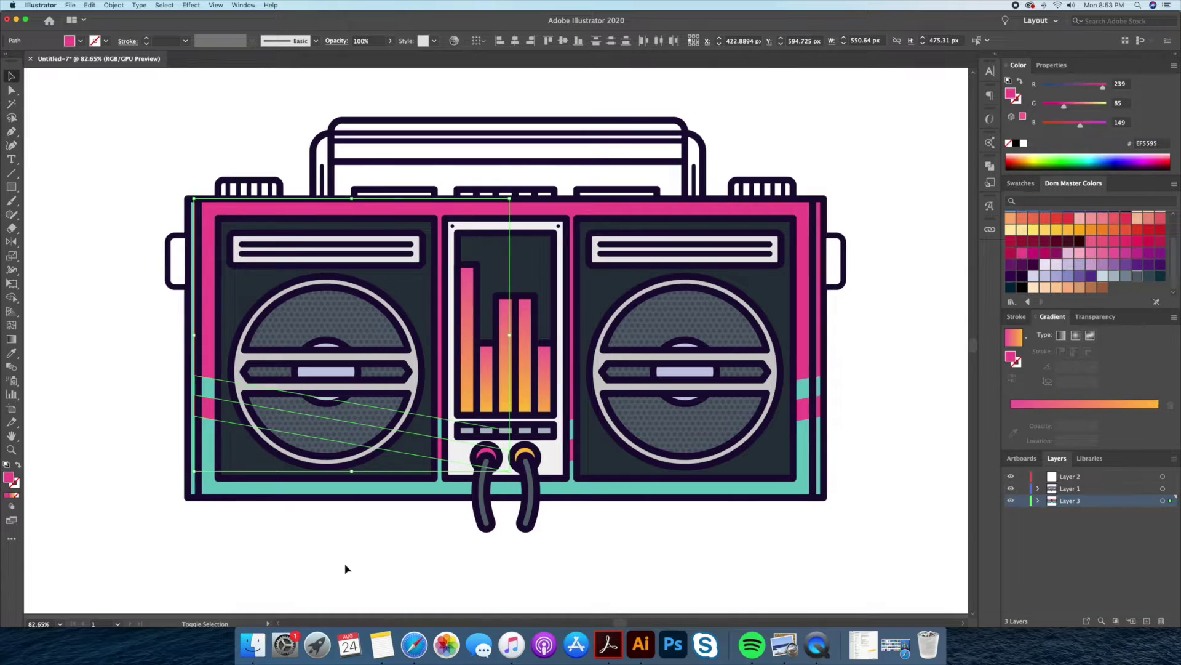
key("shift+Left")
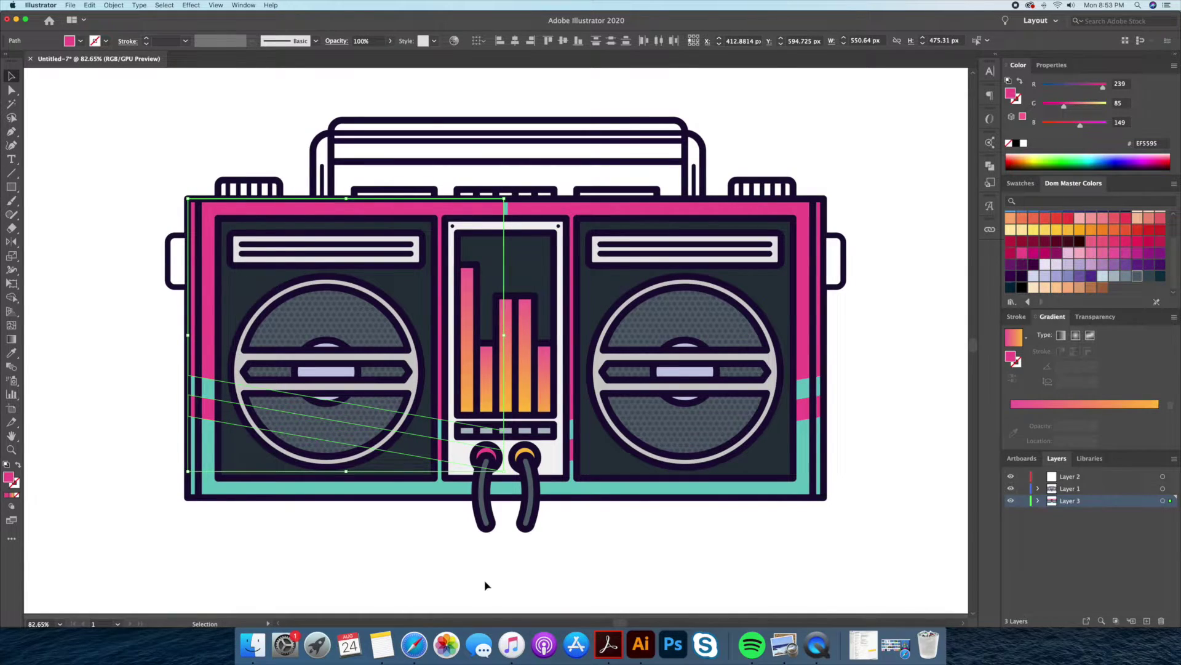
Draw a rectangle behind the artwork and give the outer body a teal fill.
mouse_move(478, 201)
left_mouse_down()
mouse_move(529, 421)
mouse_move(528, 397)
left_mouse_up()
key("v")
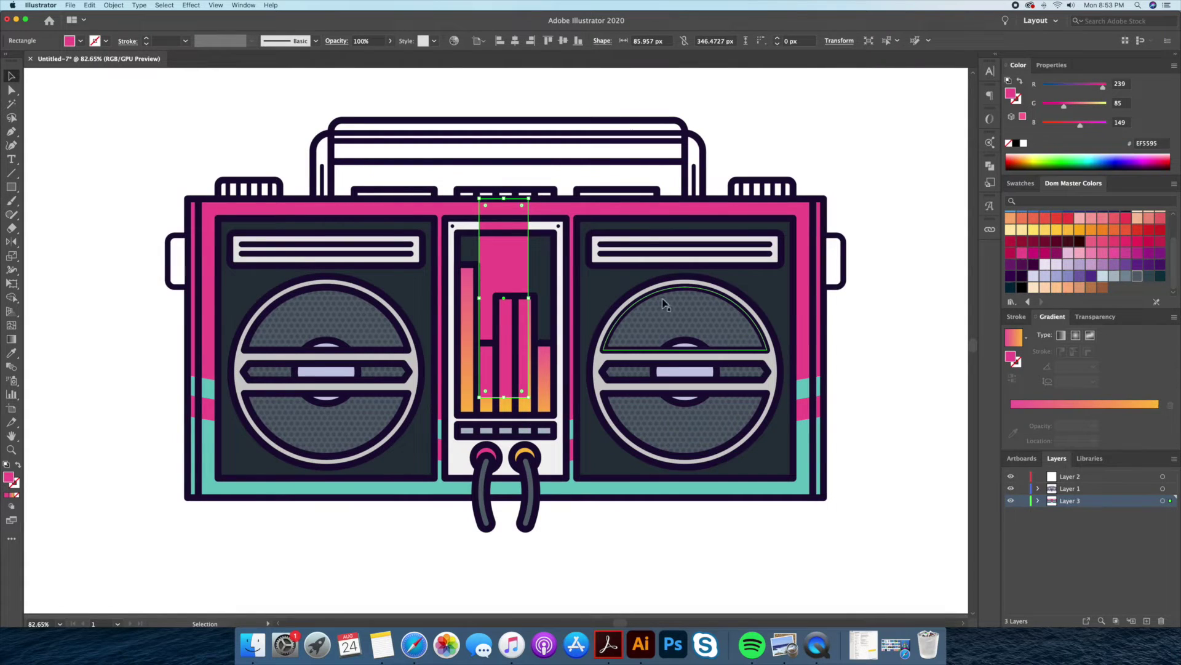
key("super+shift+bracketleft")
scroll(615, 370, "down", 2)
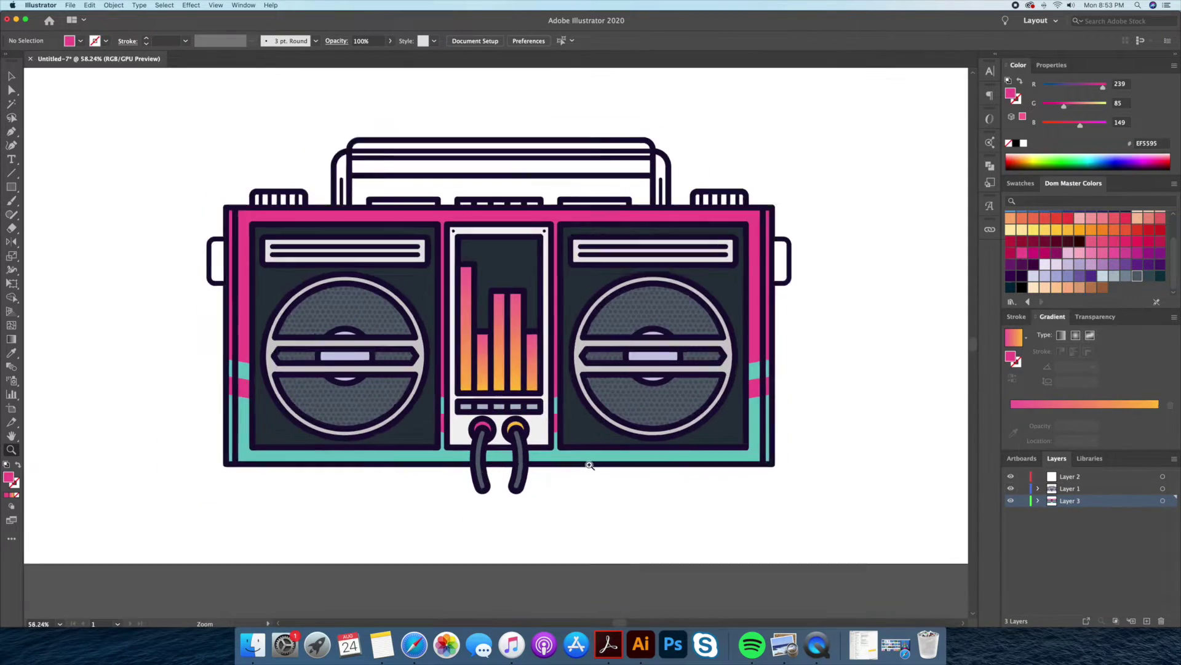
left_click(592, 459)
double_click(1010, 93)
left_click(905, 206)
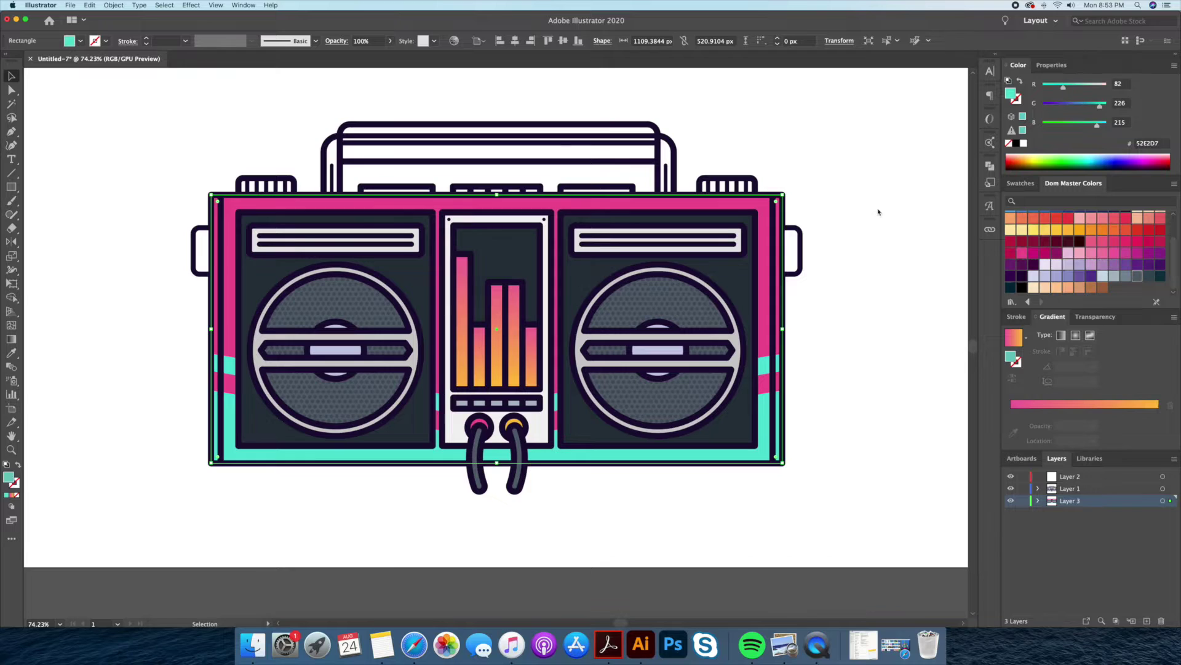
Send the pink gradient panel behind the speaker panels.
left_click(447, 206)
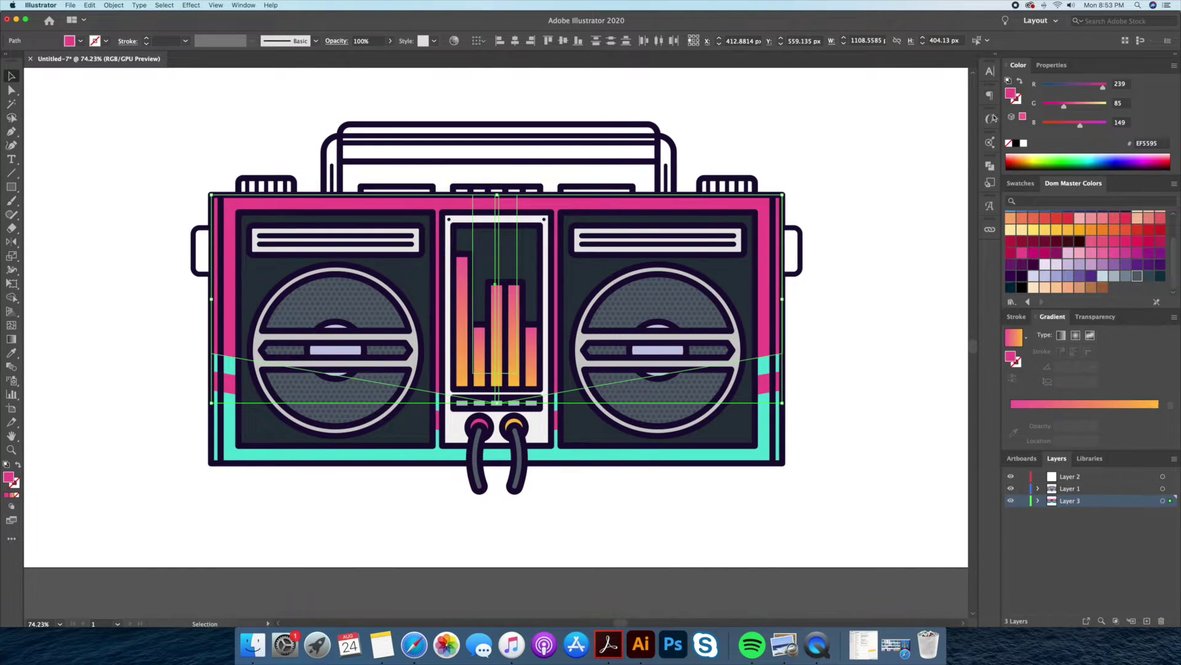
left_click(989, 166)
left_click(936, 170)
key("super+bracketleft")
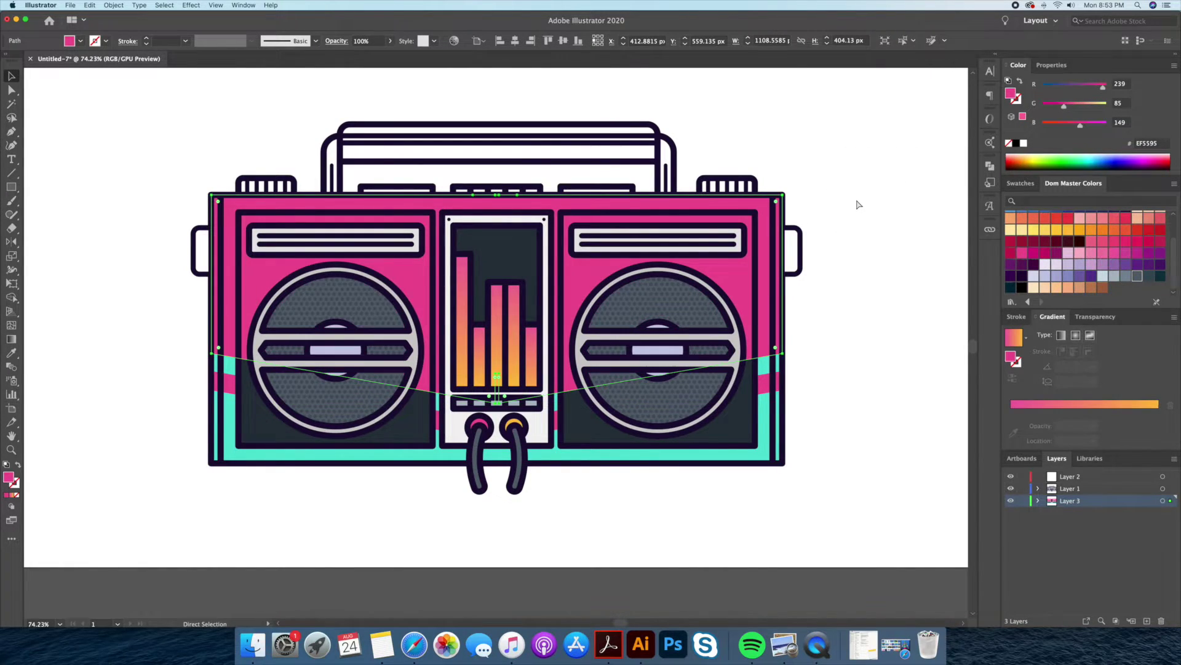
key("super+shift+a")
scroll(542, 261, "up", 1)
Fill both small top buttons with the dark panel colour 26343D.
key("a")
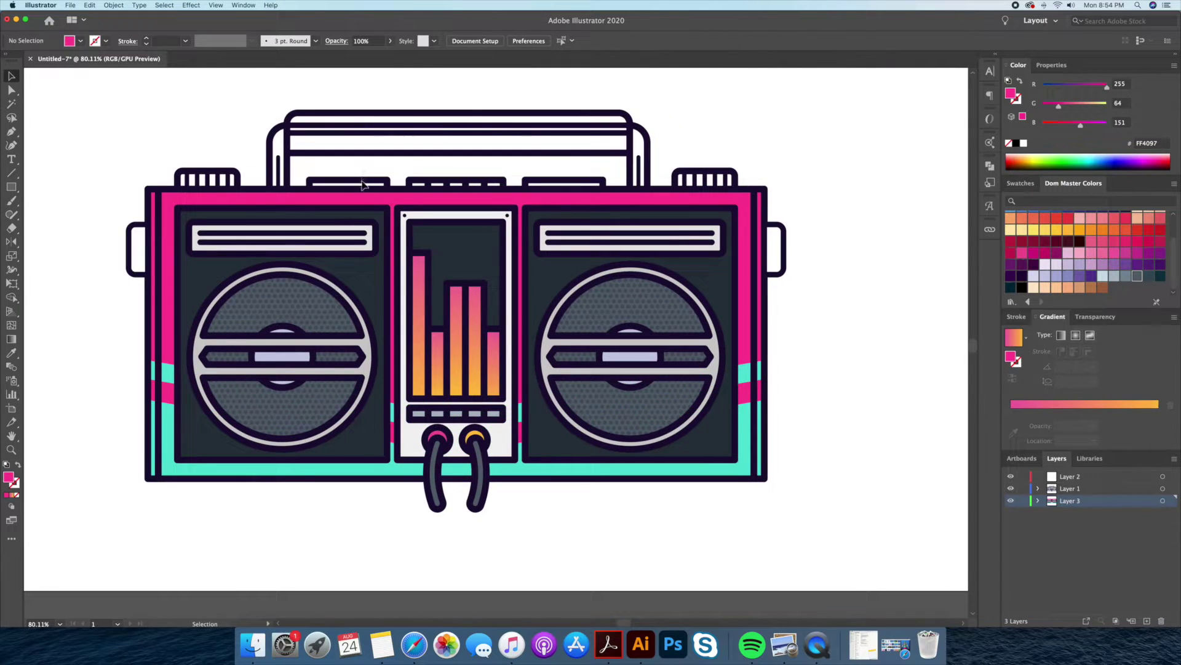
left_click(349, 184)
left_click(541, 184, "shift")
left_click_drag(1170, 487, 1170, 500)
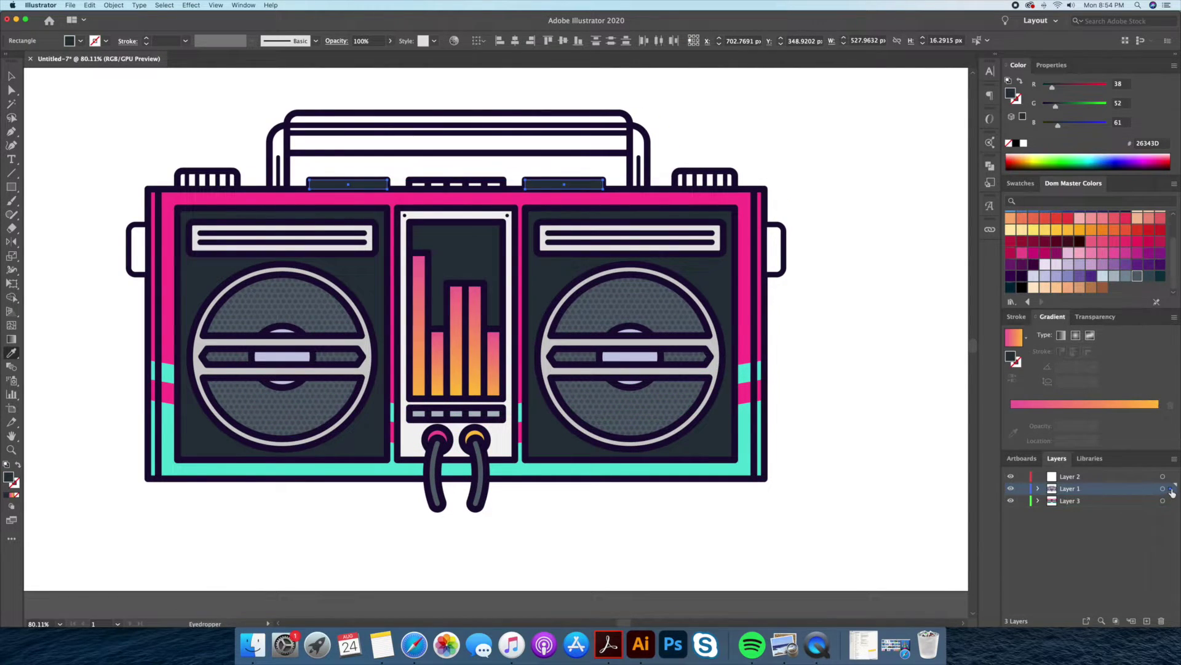
left_click(865, 488)
key("v")
scroll(788, 437, "up", 1)
scroll(788, 437, "left", 2)
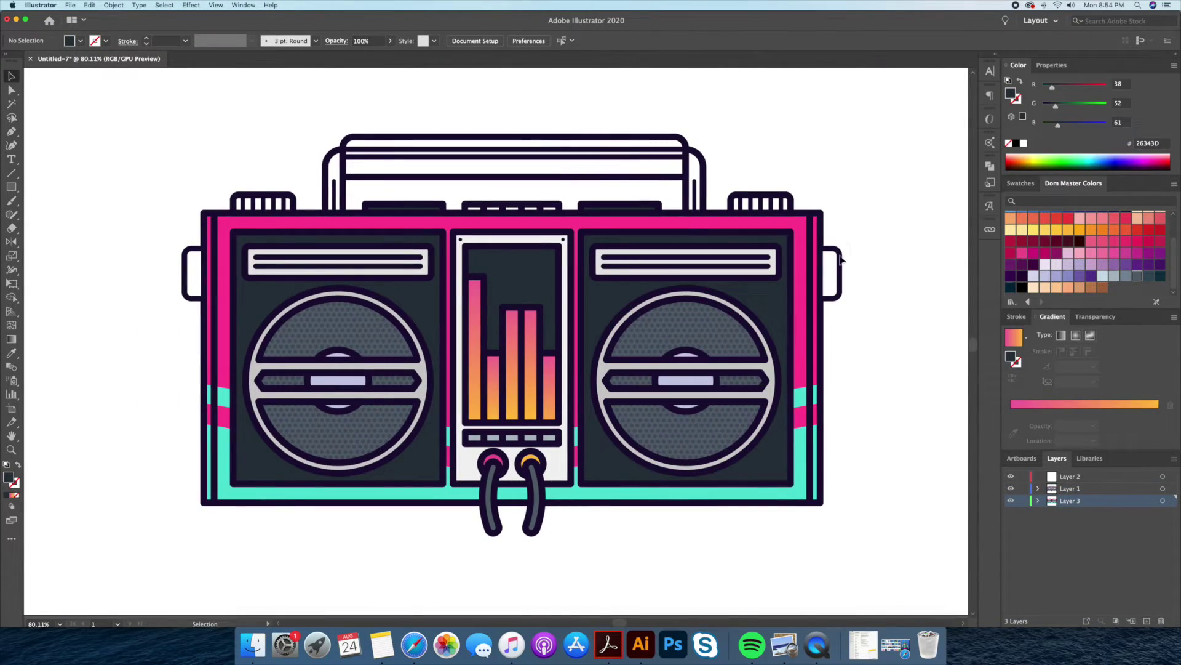
Eyedrop the speaker ring's light grey CCCCCC onto both side handles.
left_click(225, 453)
key("i")
left_click(194, 274, "super")
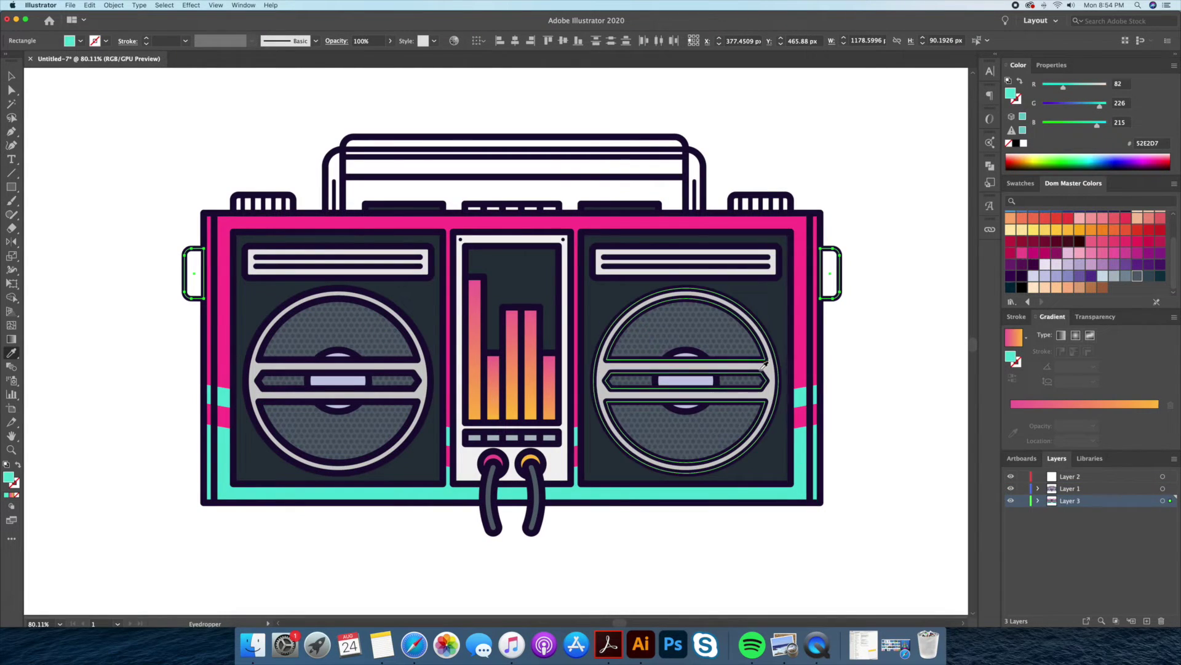
left_click(619, 433)
key("super+shift+a")
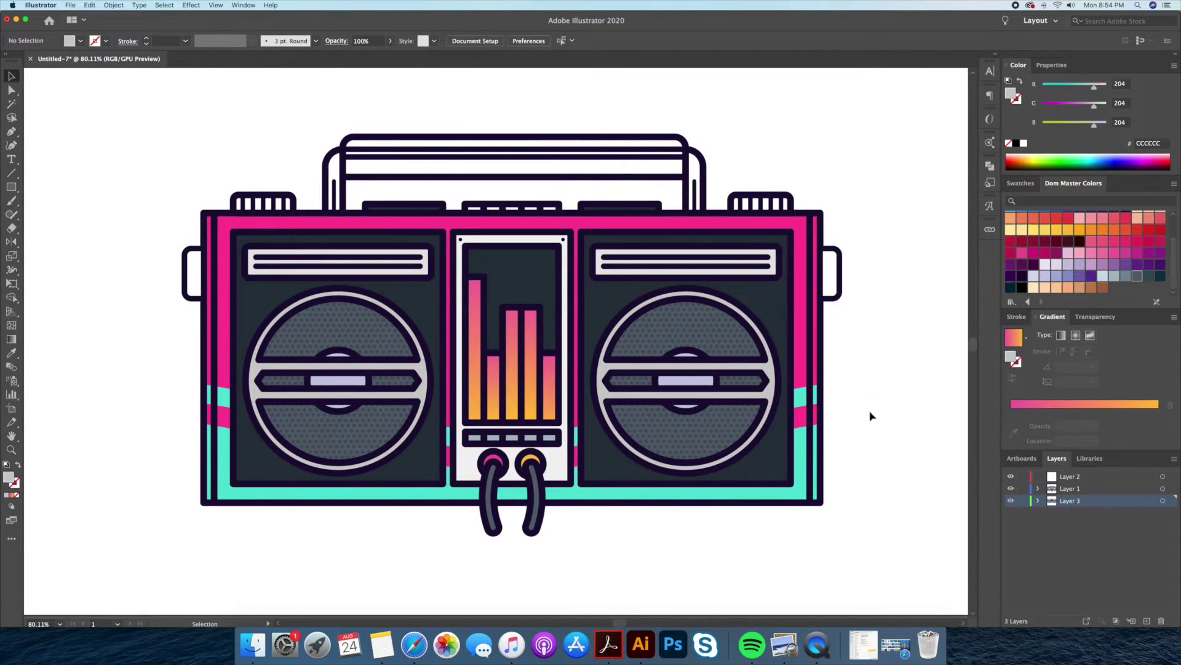
key("z")
left_click(845, 402, "alt")
left_click(310, 187)
scroll(492, 307, "right", 5)
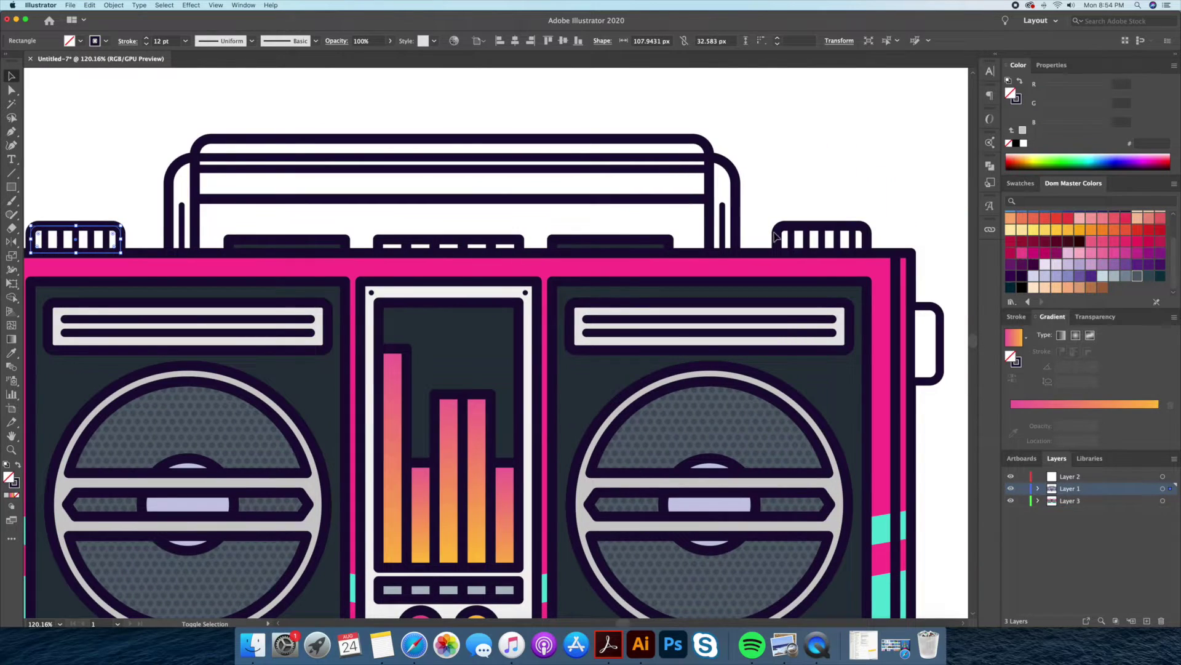
key("v")
Give the handle's top bar the dark 26343D fill and bring it to the front.
left_click(818, 237)
left_click(926, 330)
key("super+shift+a")
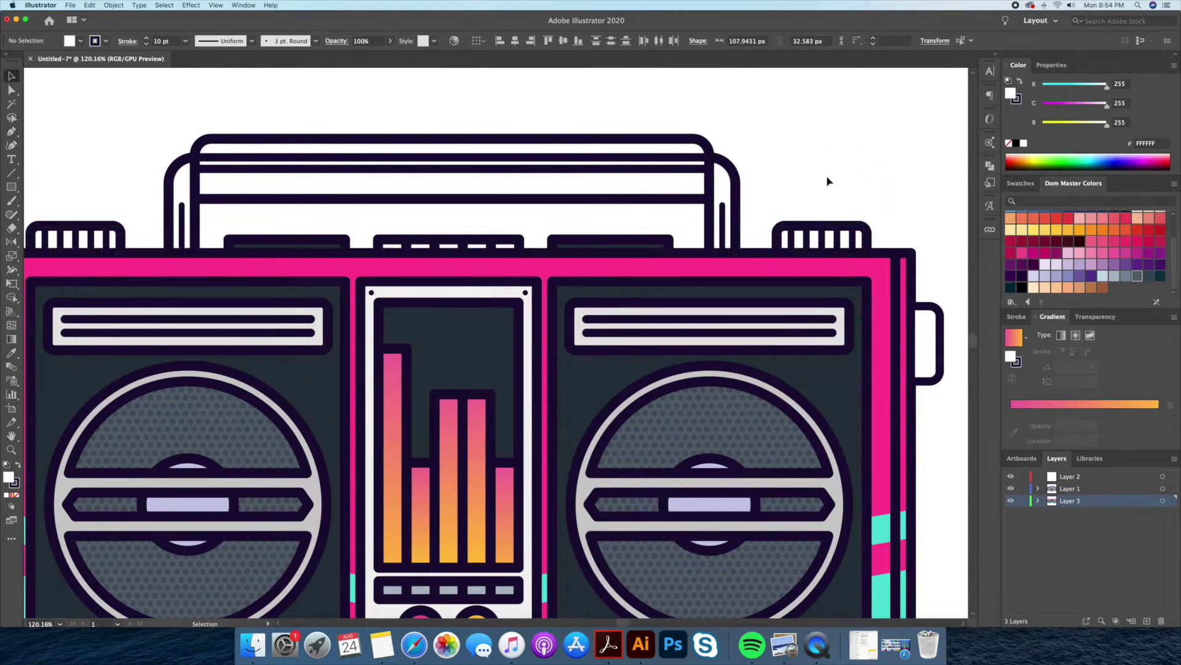
key("z")
left_click(825, 179, "alt")
left_click(773, 200)
left_click_drag(552, 224, 573, 239)
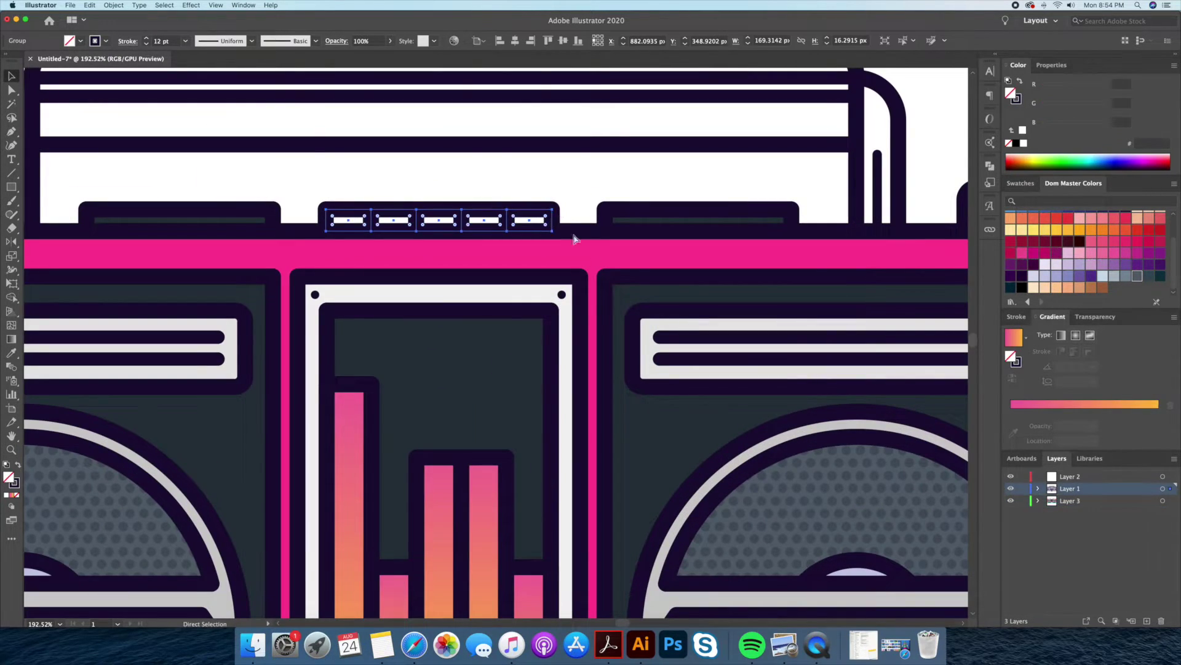
scroll(554, 181, "down", 3)
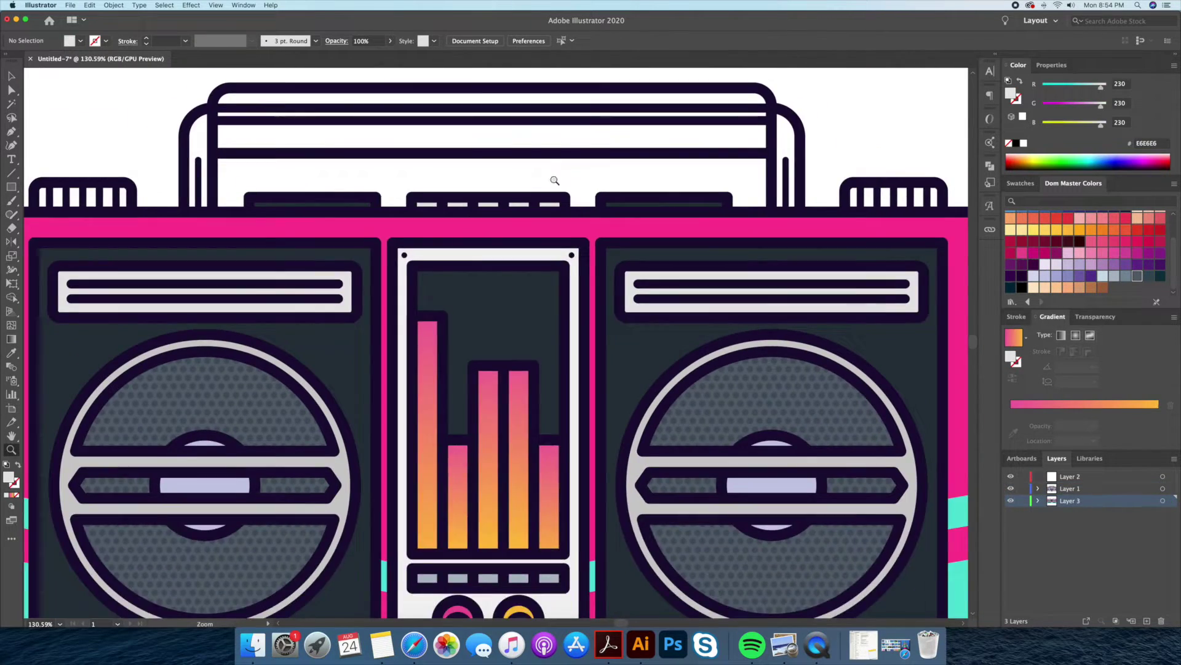
left_click(542, 193)
key("super+alt+bracketleft")
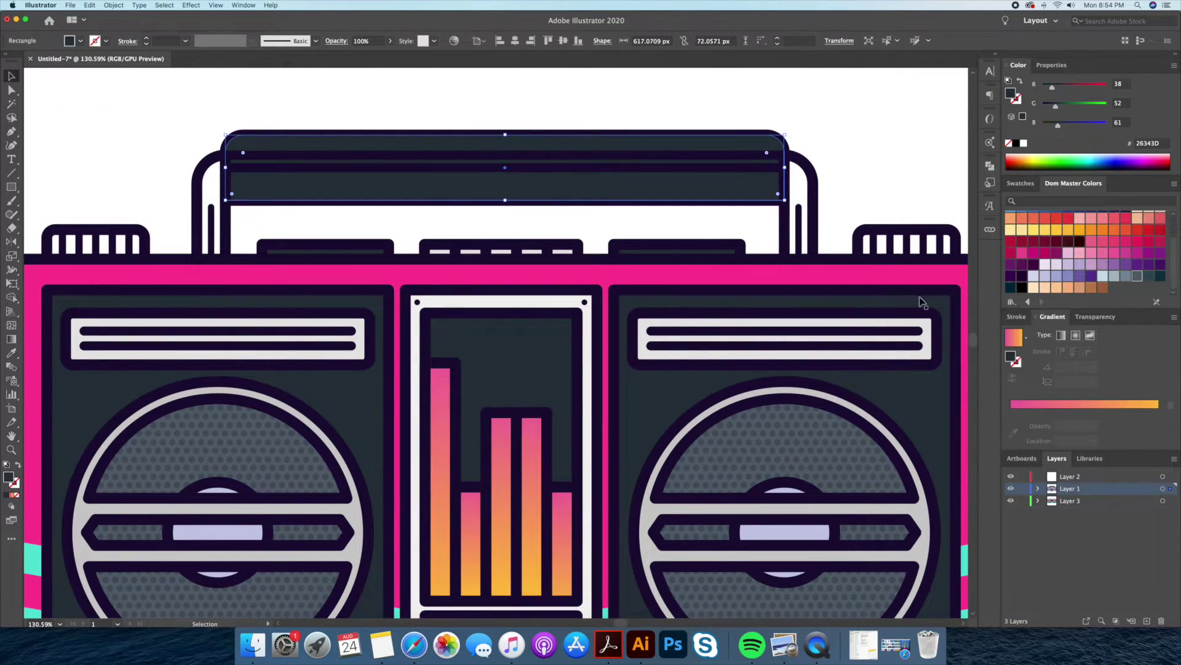
key("super+z")
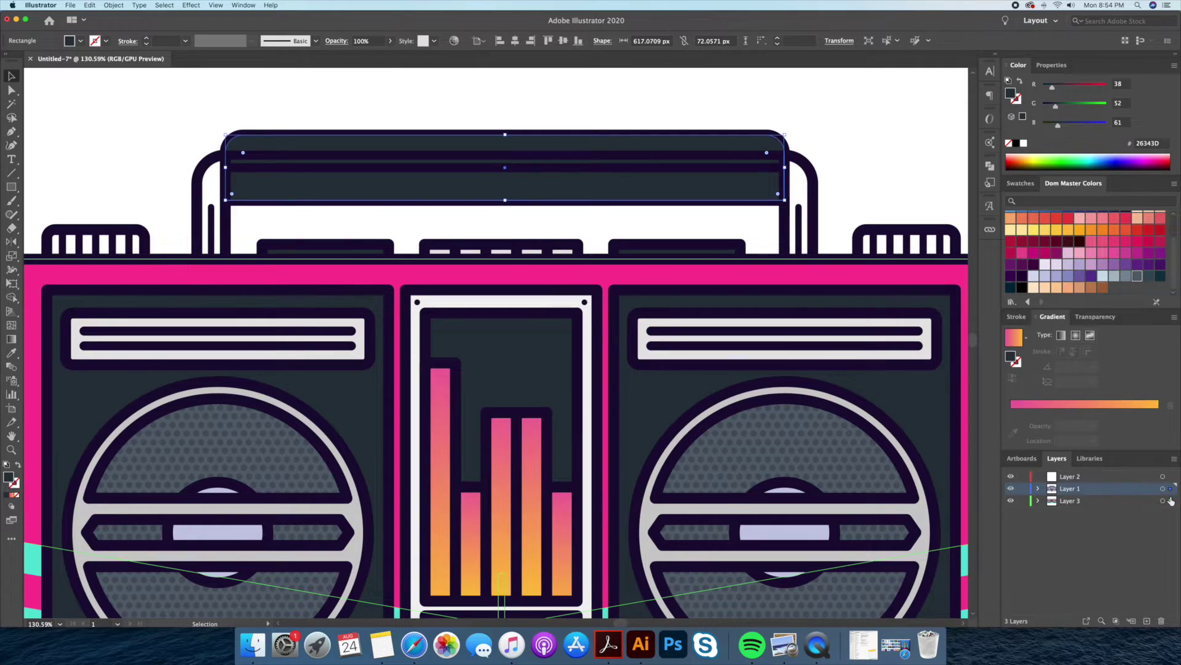
left_click(857, 171)
Fill the handle posts with light grey CCCCCC.
scroll(818, 175, "down", 1)
left_click(818, 176)
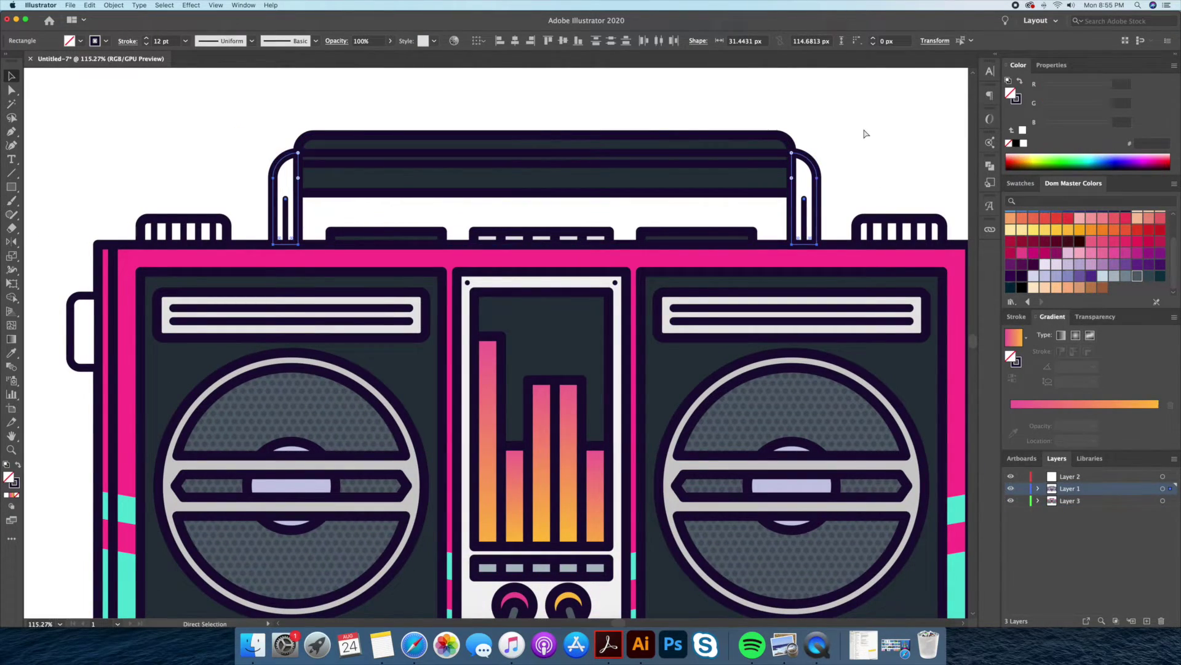
left_click(1070, 500)
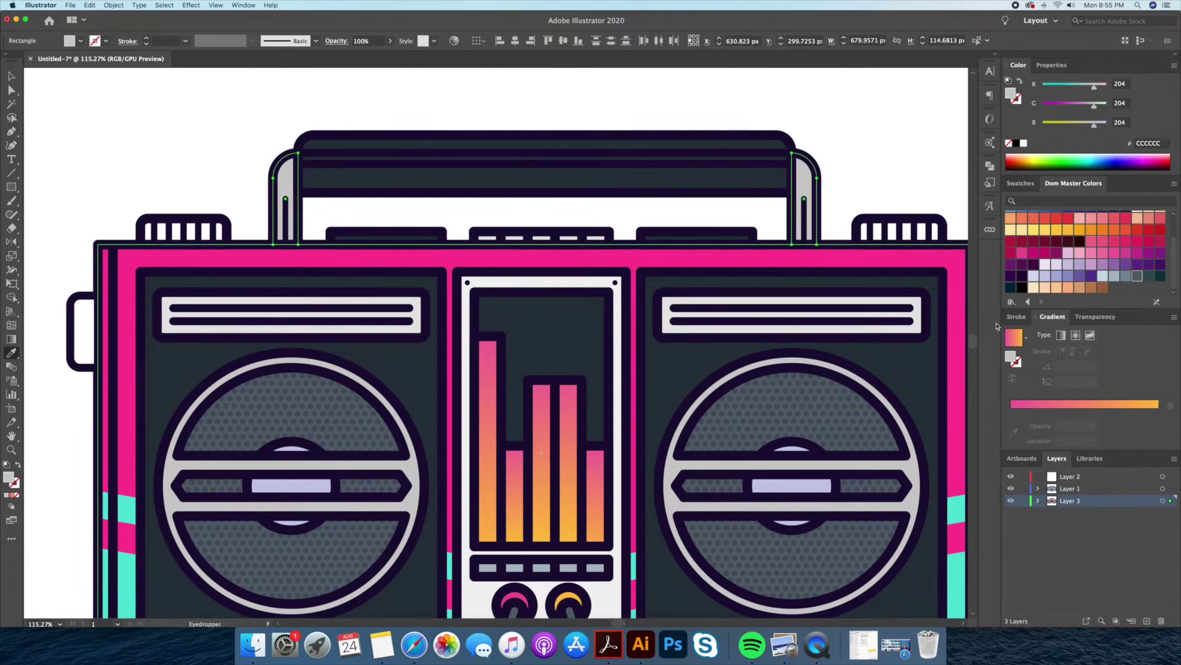
key("z")
scroll(806, 172, "down", 1)
scroll(757, 314, "down", 1)
scroll(706, 455, "down", 1)
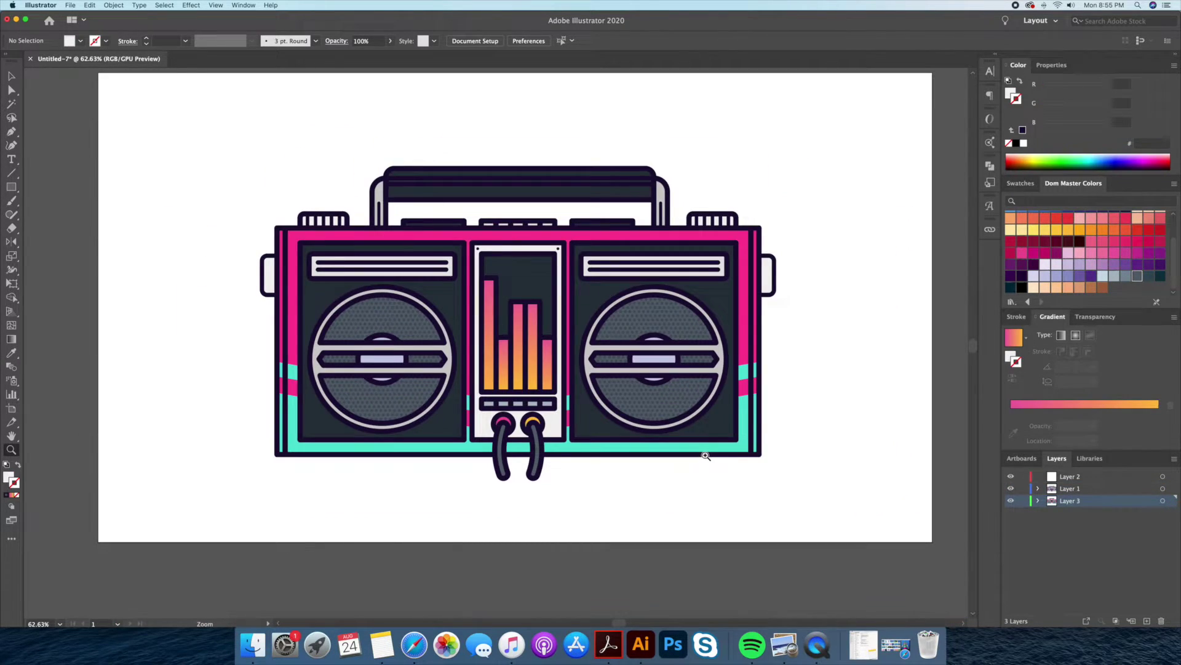
scroll(265, 259, "up", 4)
key("a")
left_click(369, 306)
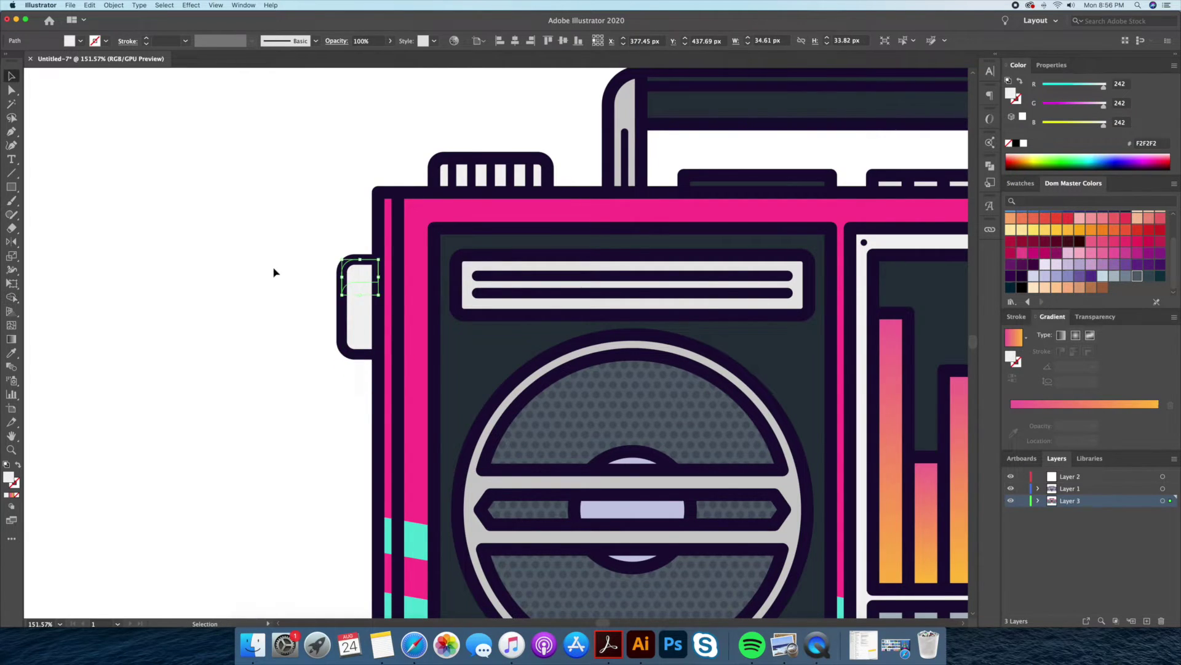
Copy the left handle's highlight to its bottom, flip it, and fill it light grey.
left_click(167, 252)
mouse_move(378, 318)
left_mouse_down()
mouse_move(360, 314)
mouse_move(357, 338)
left_mouse_up()
key("v")
key("ctrl+shift+a")
right_click(352, 338)
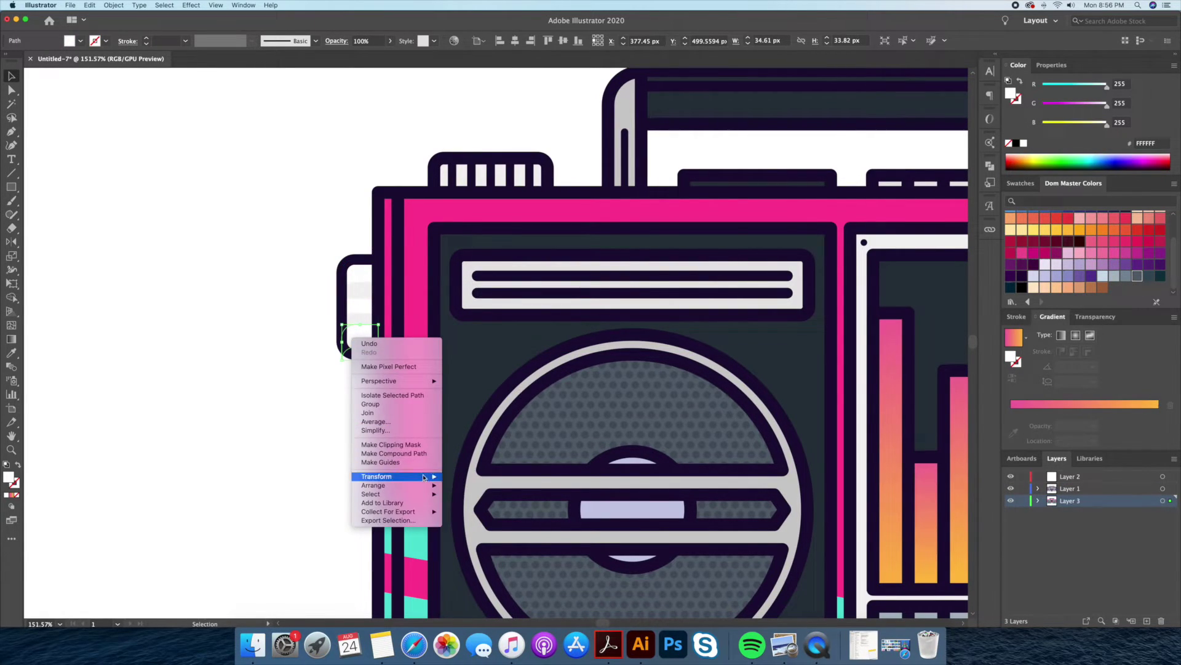
mouse_move(388, 475)
left_click(488, 509)
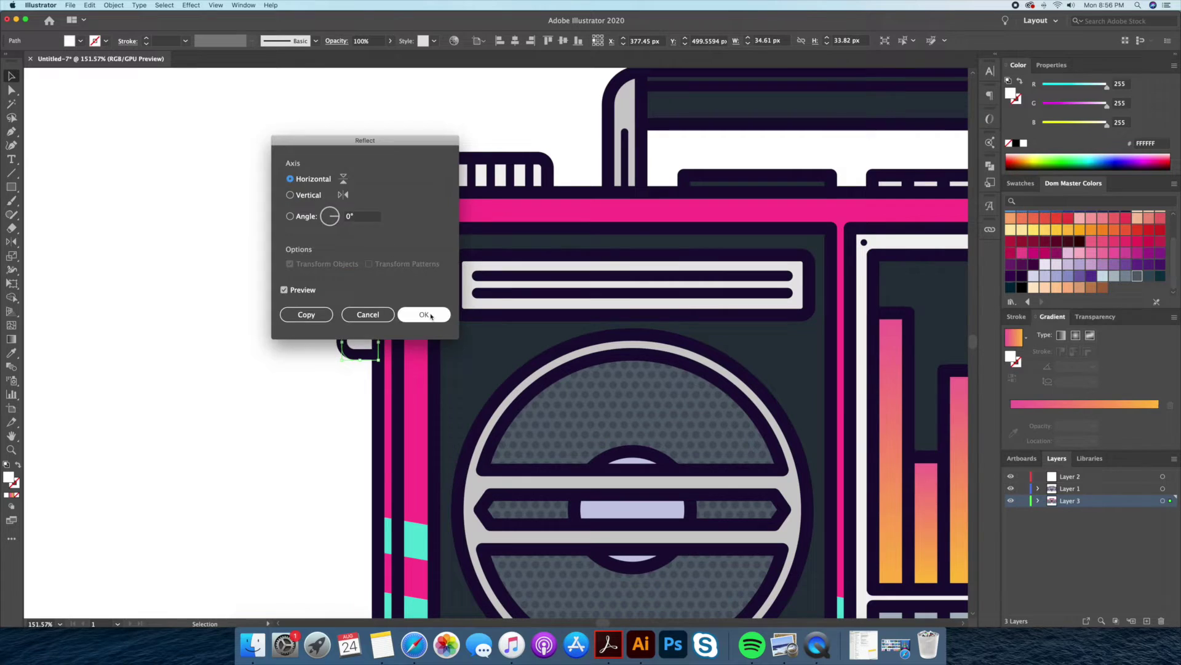
left_click(431, 315)
left_click(1020, 183)
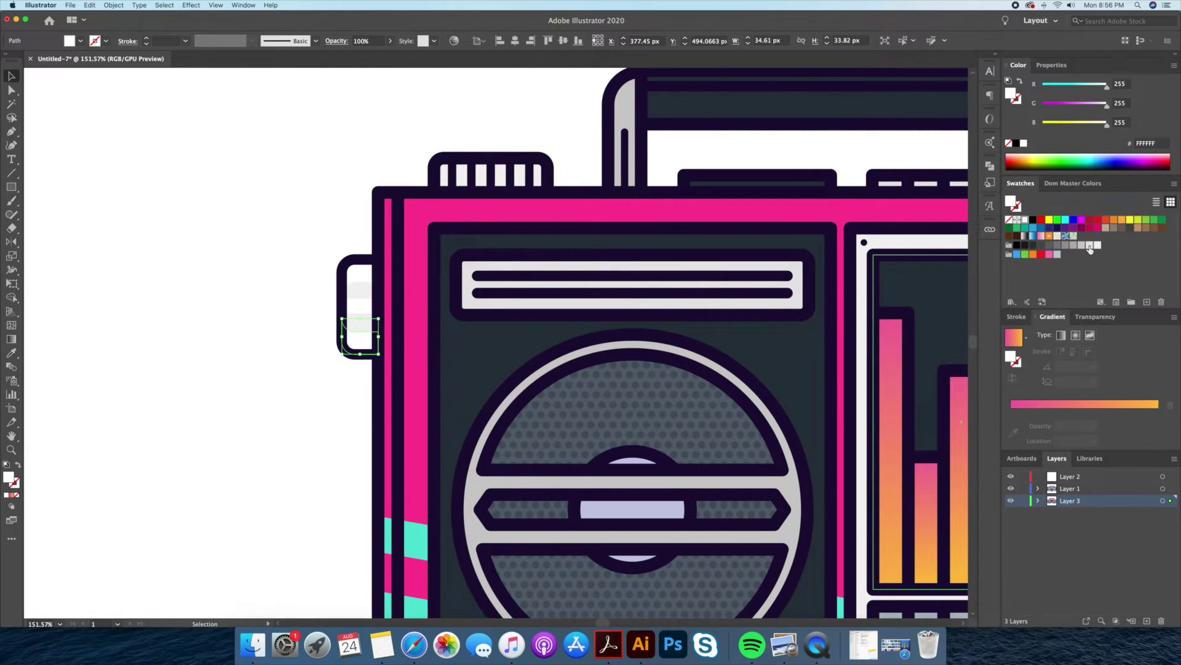
left_click(1083, 246)
left_click(329, 401)
key("z")
key("ctrl+0")
key("ctrl+0")
key("v")
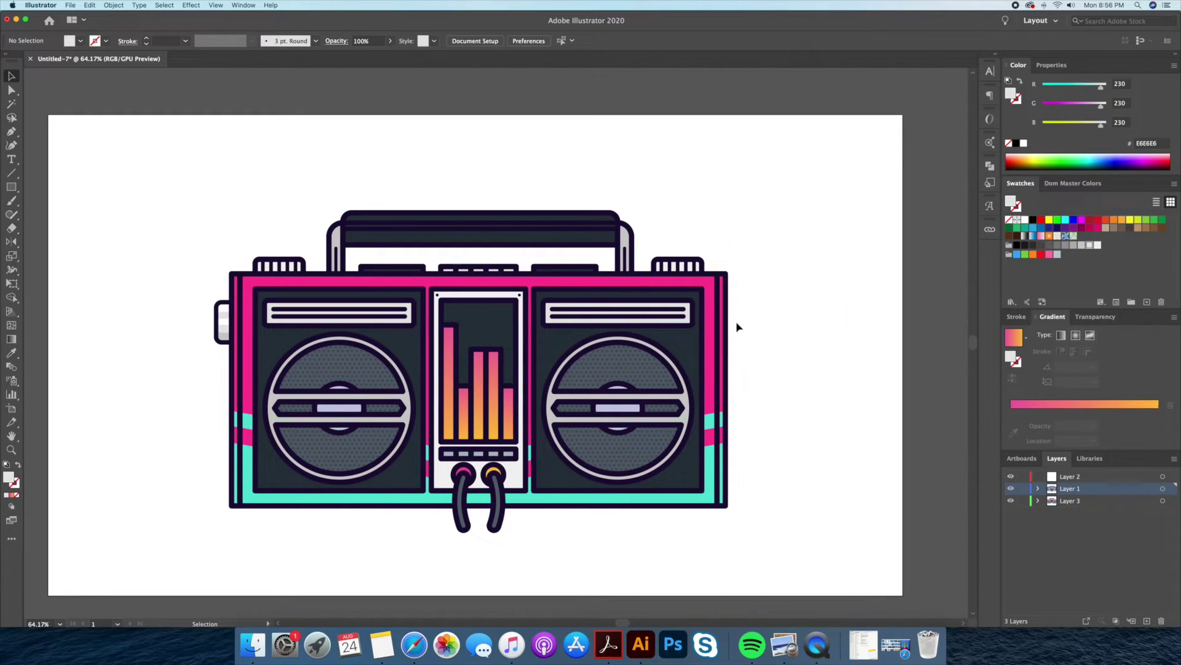
Copy the side knob, reflect it, and attach it to the body's right edge.
left_click_drag(224, 354, 783, 354)
right_click(783, 353)
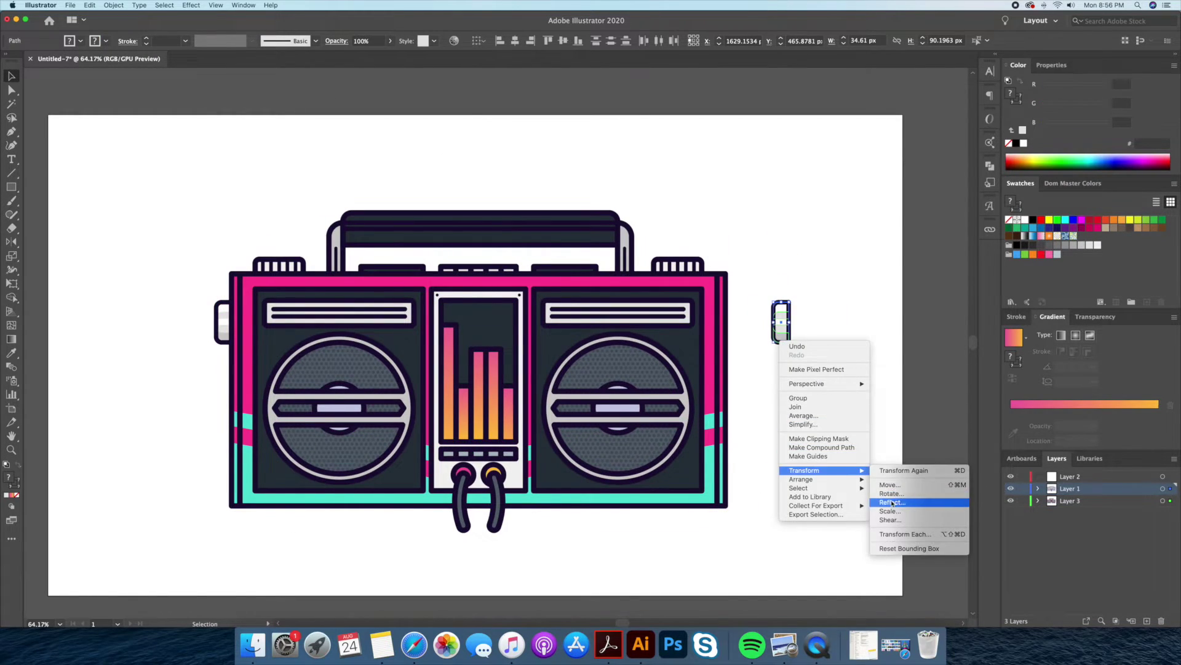
key("z")
left_click_drag(751, 307, 861, 315)
key("v")
right_click(812, 326)
left_click(980, 492)
left_click(422, 314)
left_click_drag(734, 314, 734, 313)
scroll(734, 314, "down", 5)
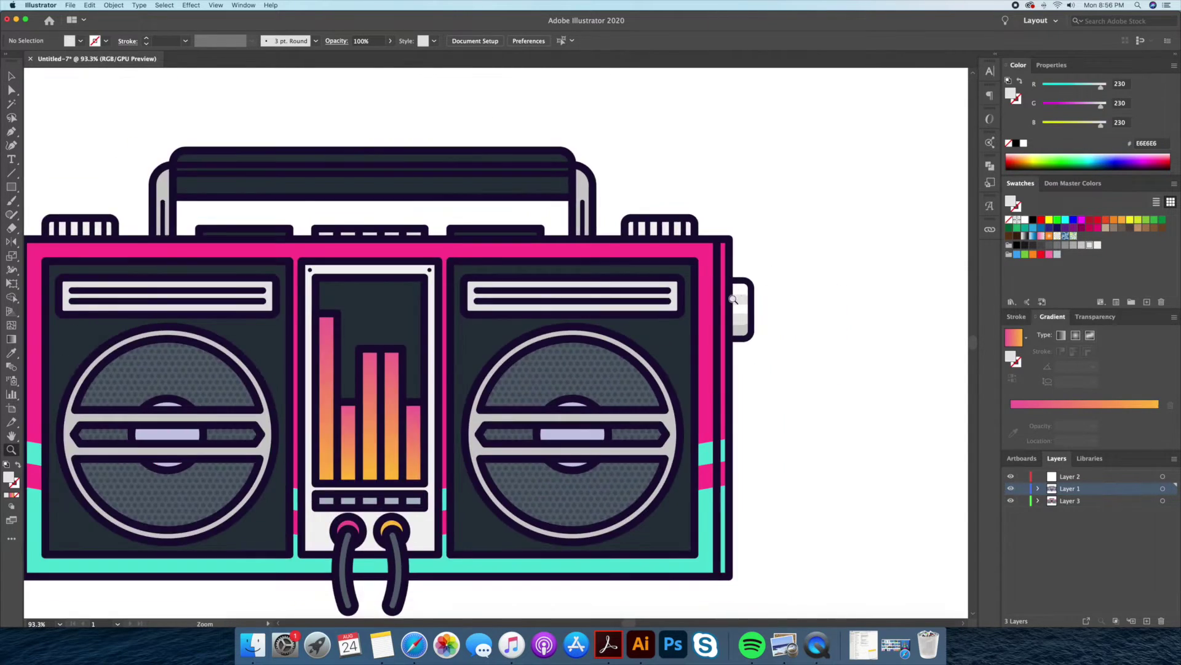
scroll(594, 246, "left", 3)
left_click(593, 216)
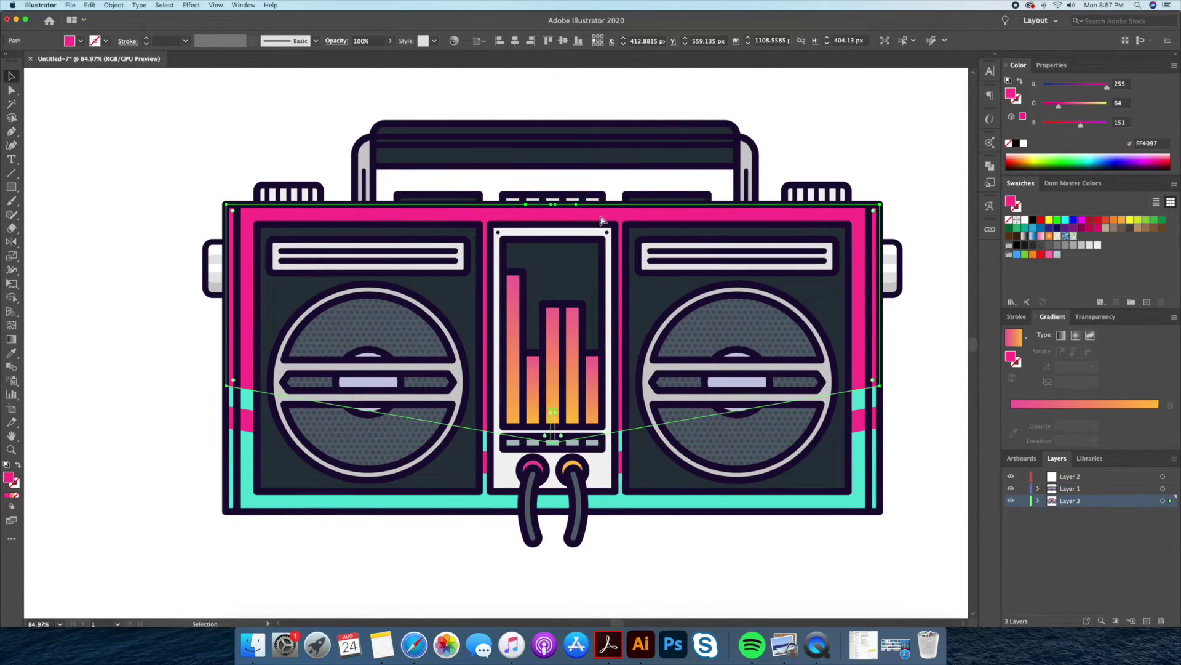
Split off a thin highlight strip along the body top with Shape Builder.
key("shift+m")
left_click_drag(811, 406, 880, 389)
key("v")
scroll(604, 235, "up", 5)
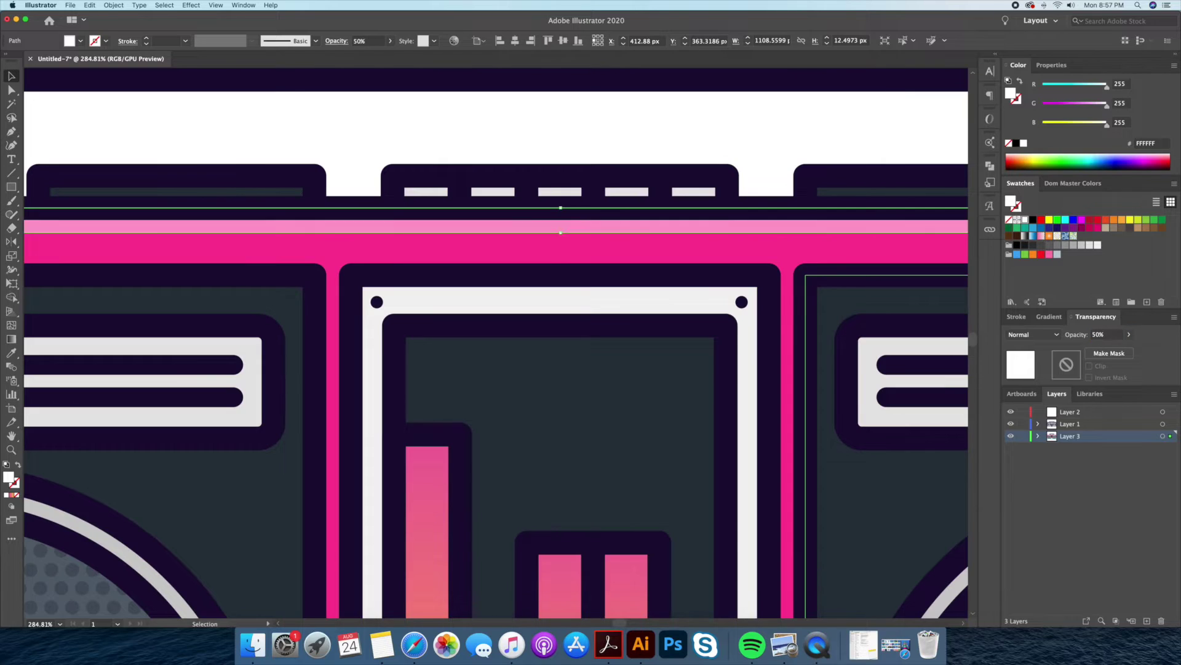
scroll(503, 200, "down", 3)
Set the strip along the handle top to 50% opacity.
left_click(504, 200)
left_click(496, 139)
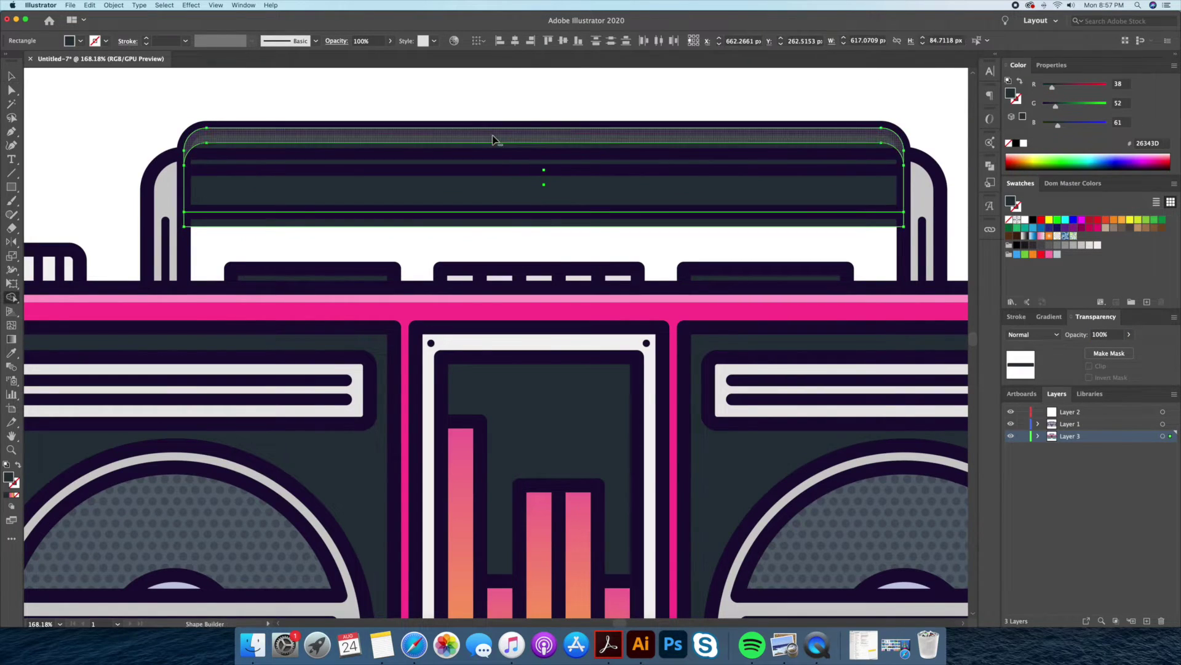
key("ctrl+0")
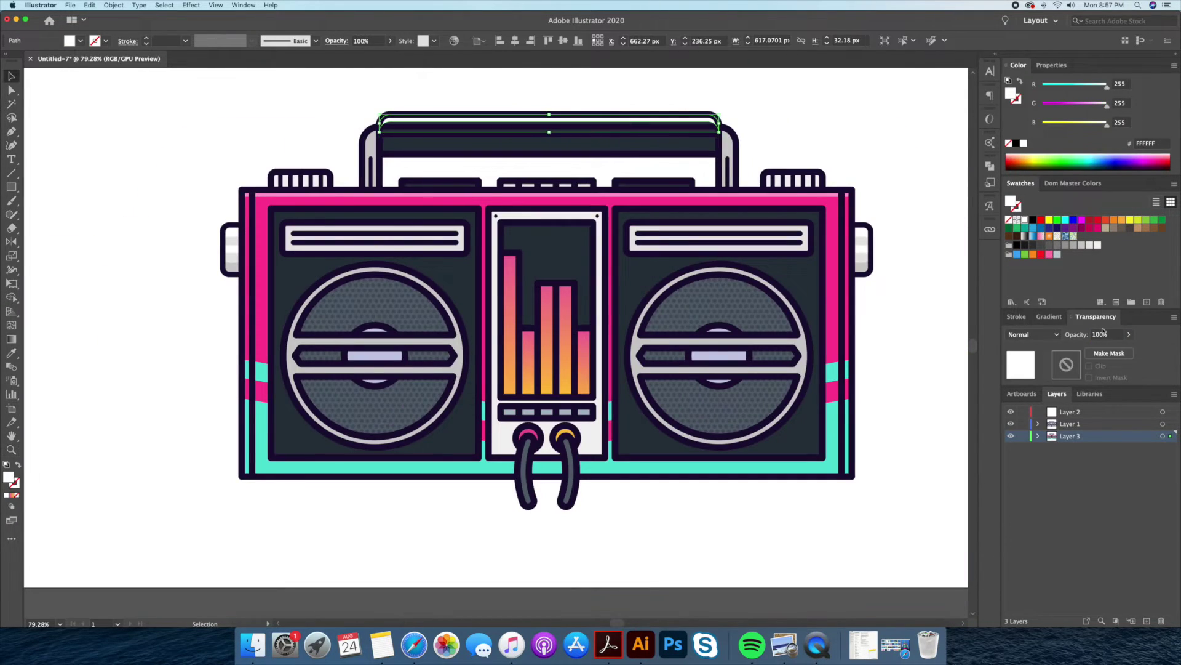
type("50")
key("Return")
left_click(833, 144)
left_click(640, 129)
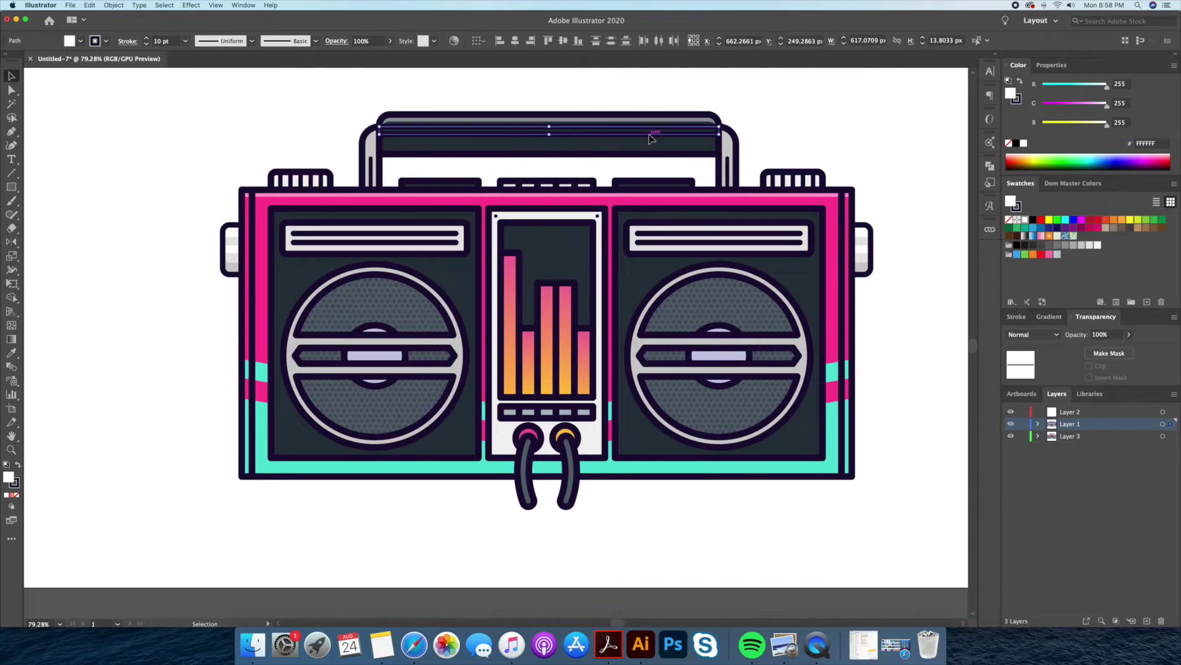
key("ctrl+equal")
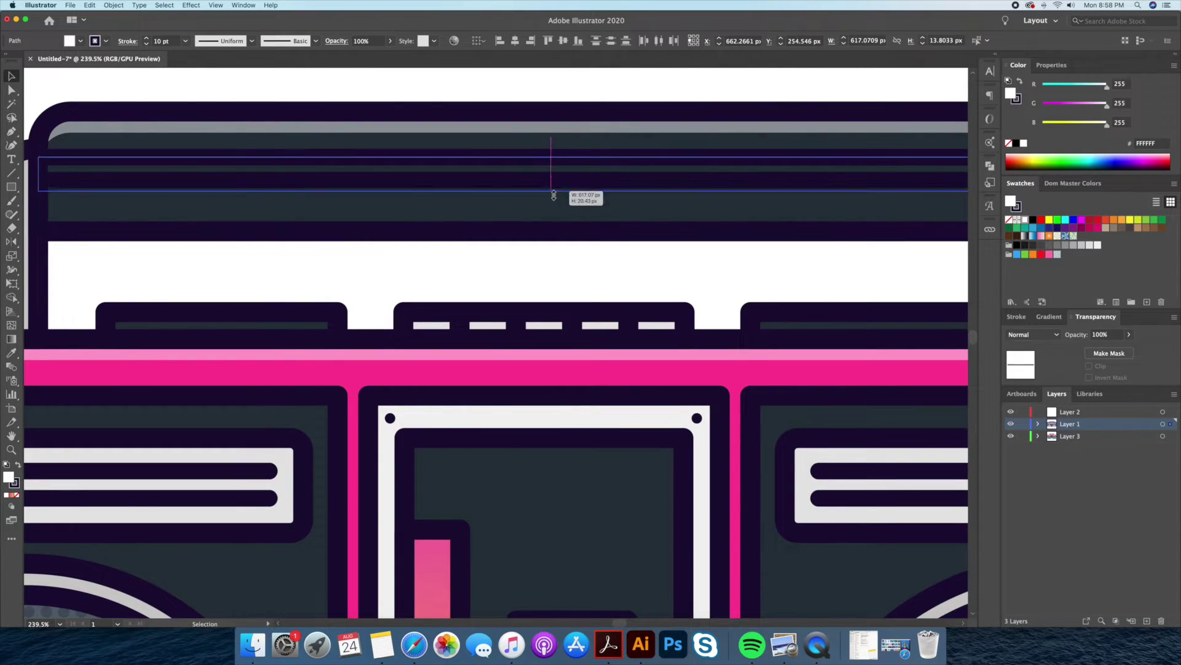
key("ctrl+shift+a")
Draw a curved shading shape over the body's lower right and fill it black.
key("z")
left_click(732, 259)
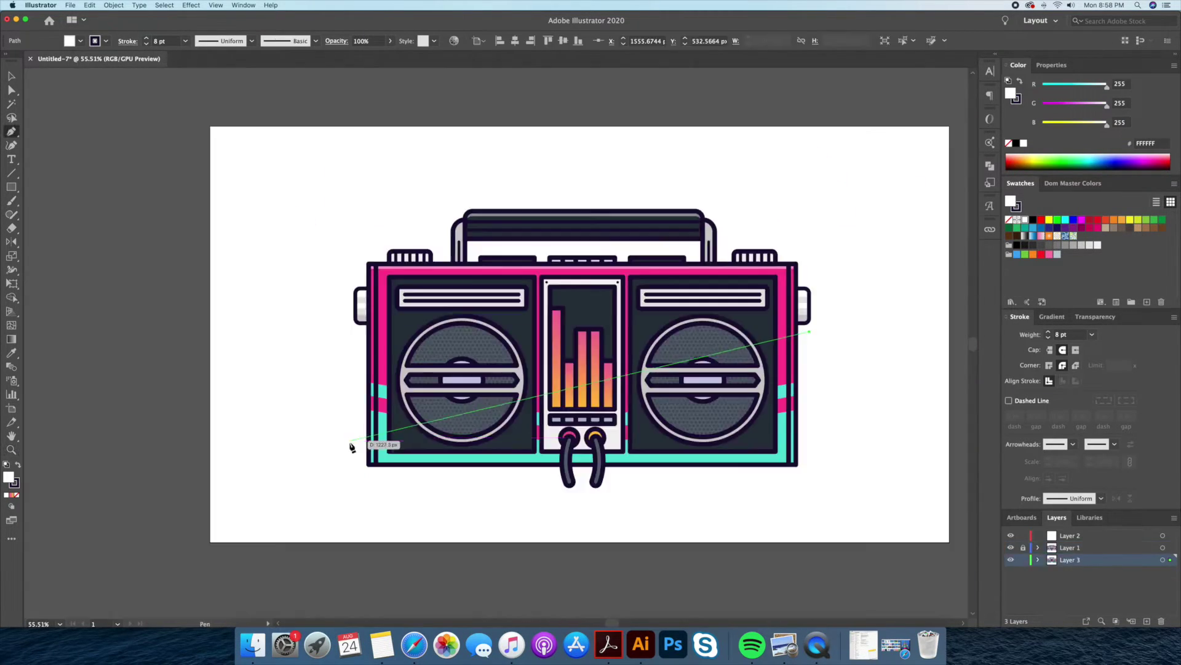
left_click(349, 476)
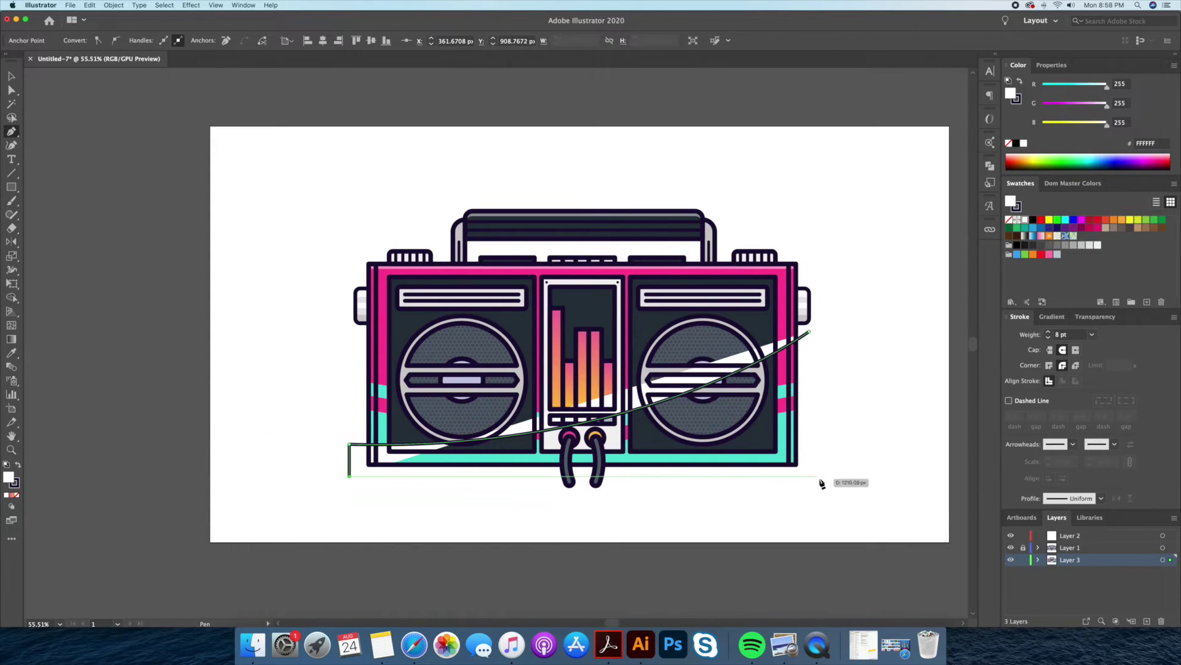
left_click(820, 475)
left_click(809, 332)
key("v")
left_click(1008, 143)
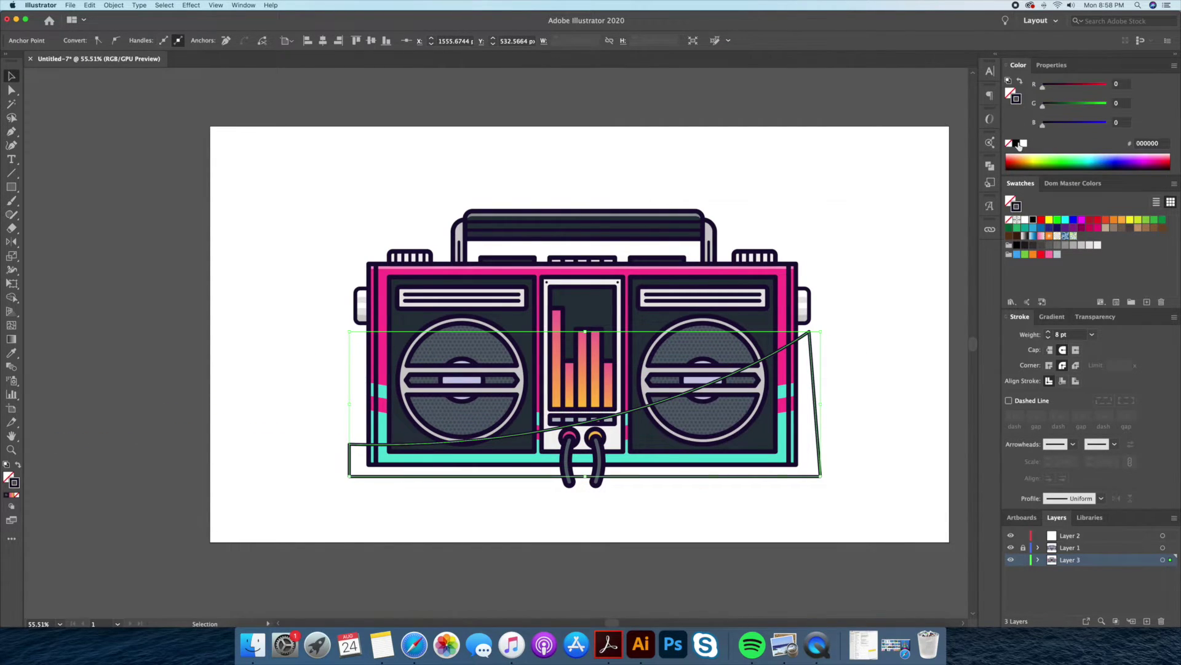
left_click(1020, 82)
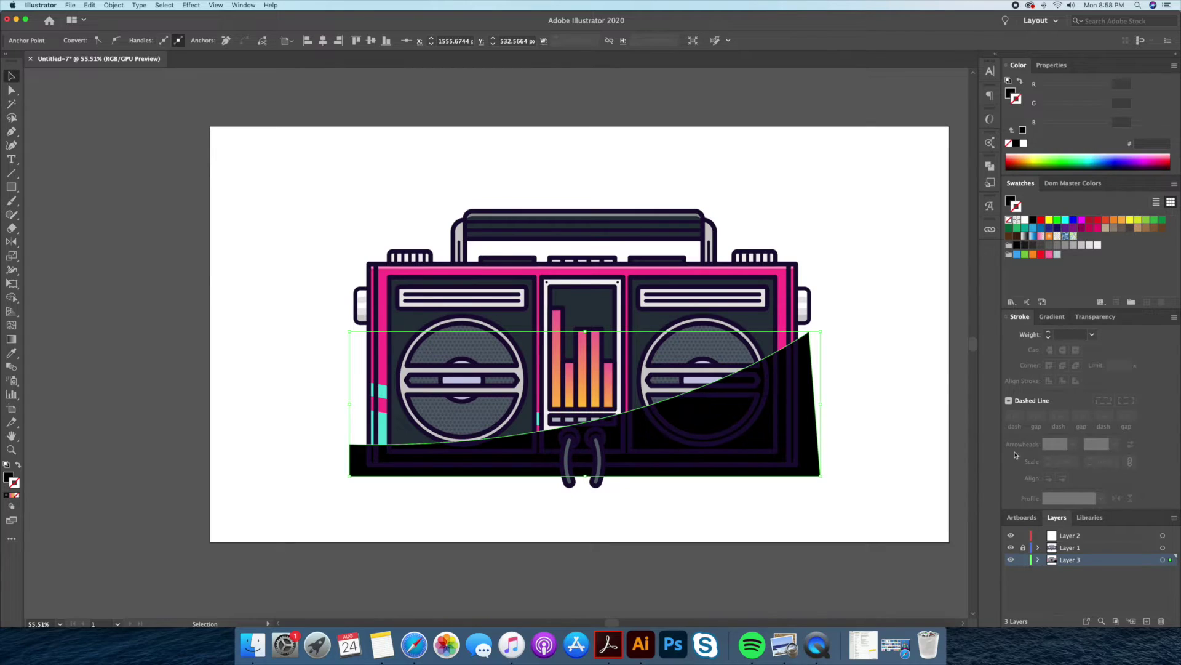
Trim the black shadow to the boombox body and set its opacity to 20%.
left_click(788, 459, "shift")
key("shift+m")
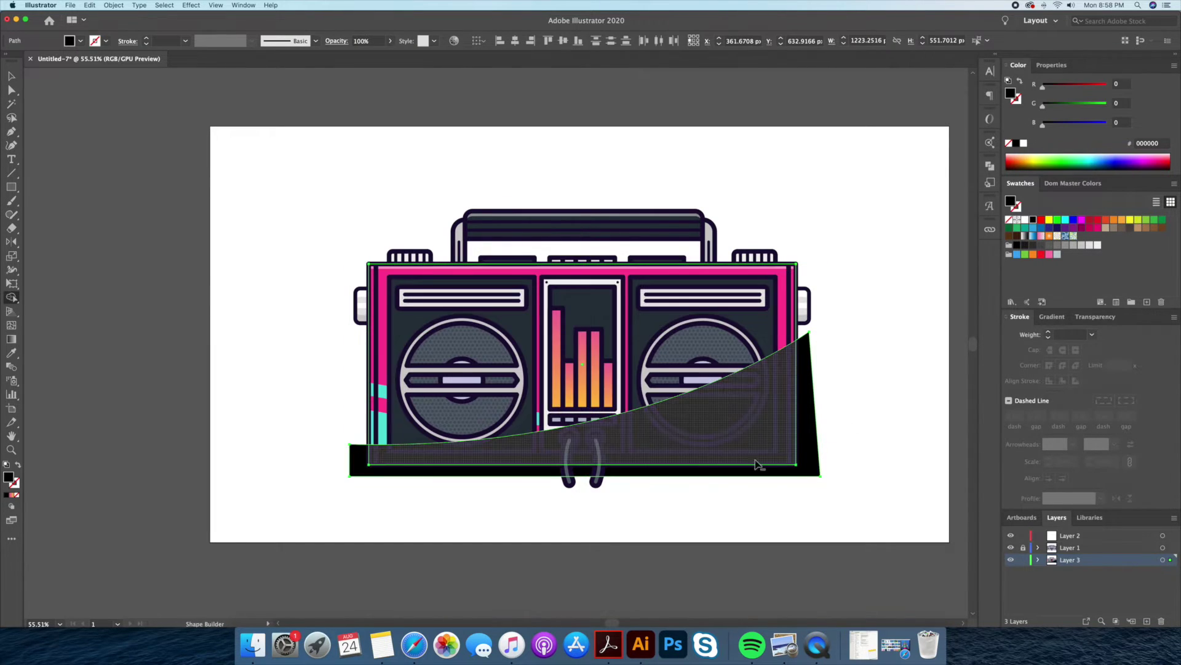
left_click(747, 464)
key("v")
left_click(1096, 316)
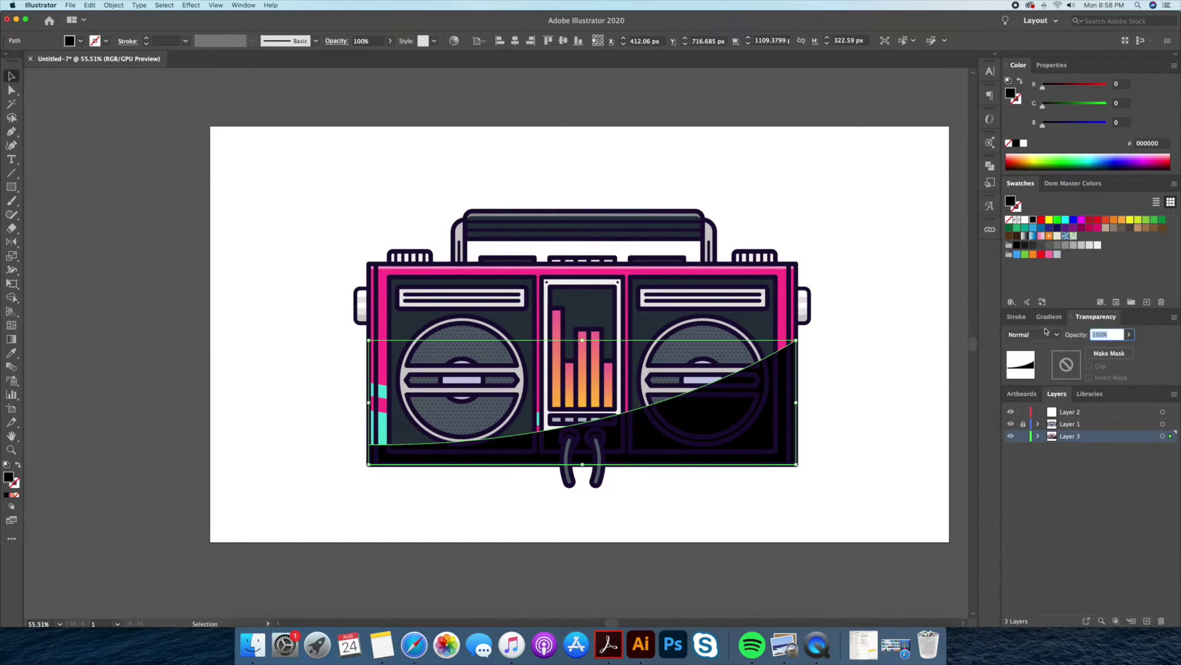
type("20")
key("Return")
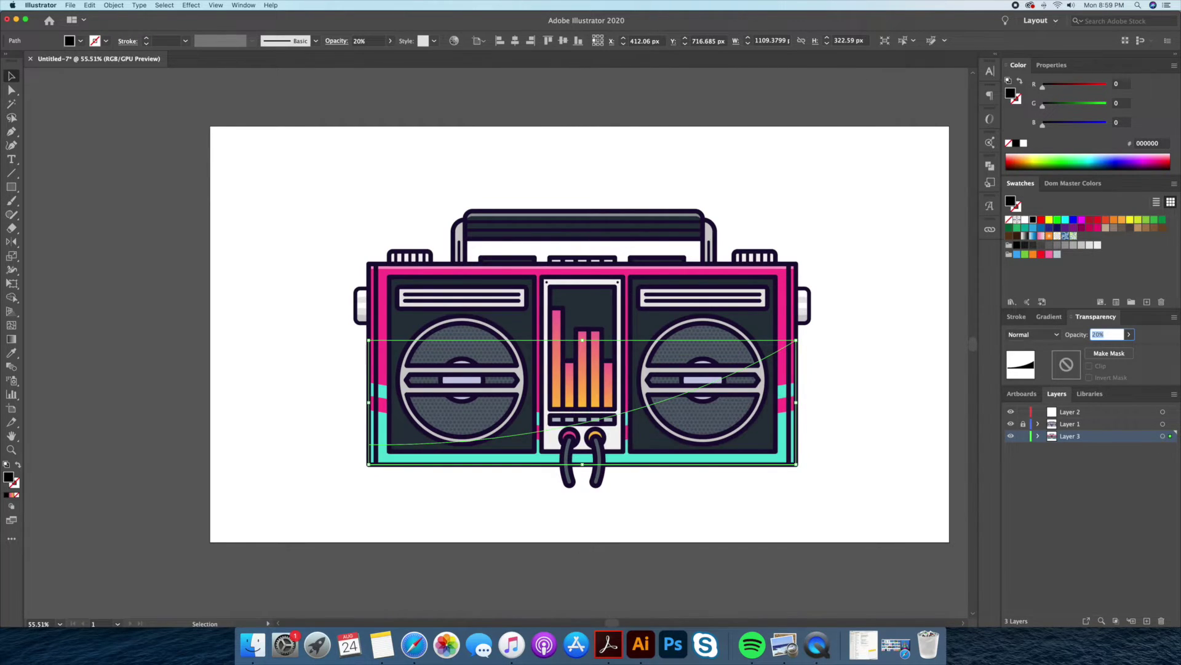
left_click(244, 136)
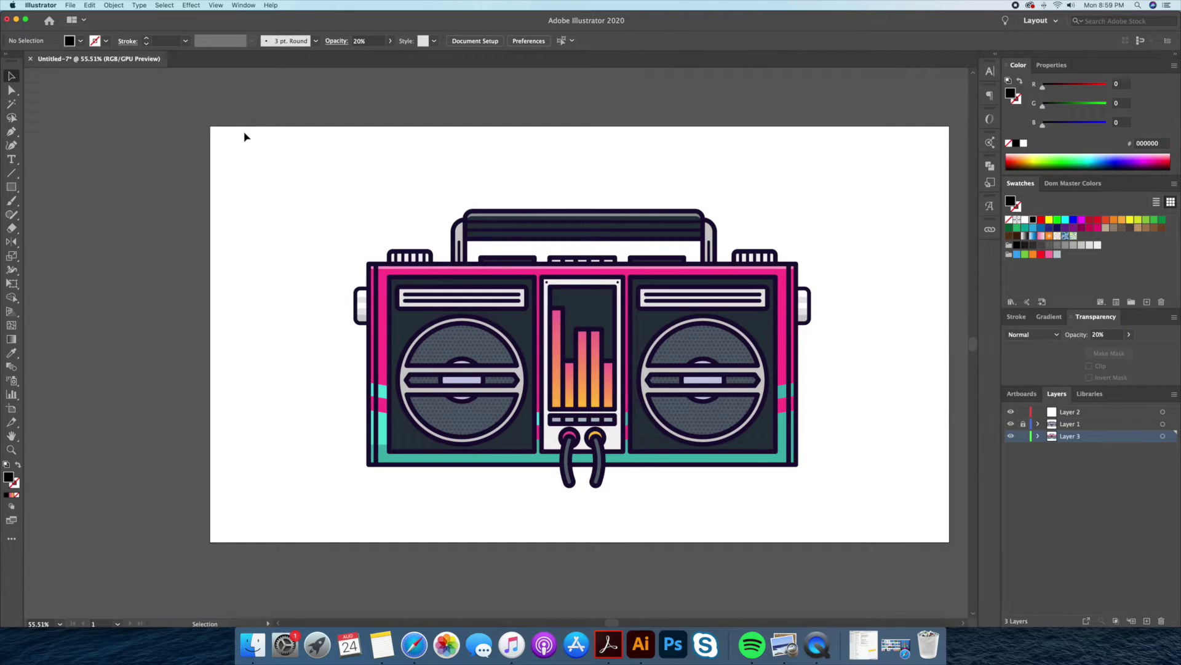
scroll(819, 365, "up", 2)
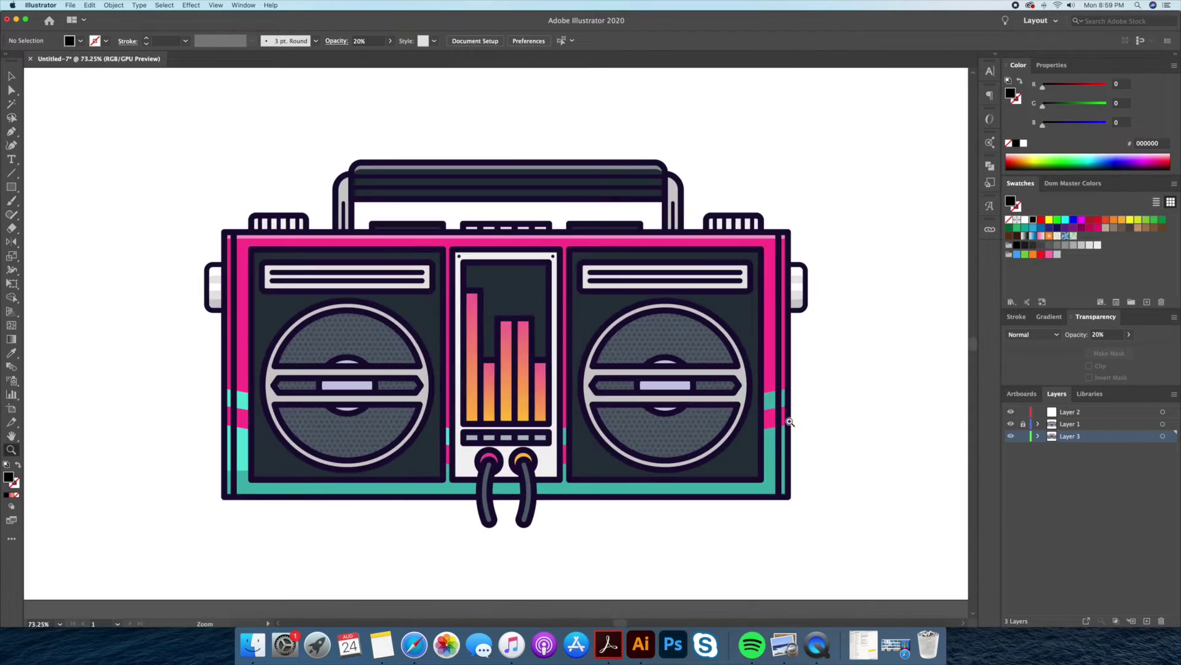
Check the shadow shape and centre panel, undoing a stray rectangle drawn in isolation.
left_click(774, 438)
left_click(820, 427)
scroll(854, 332, "up", 3)
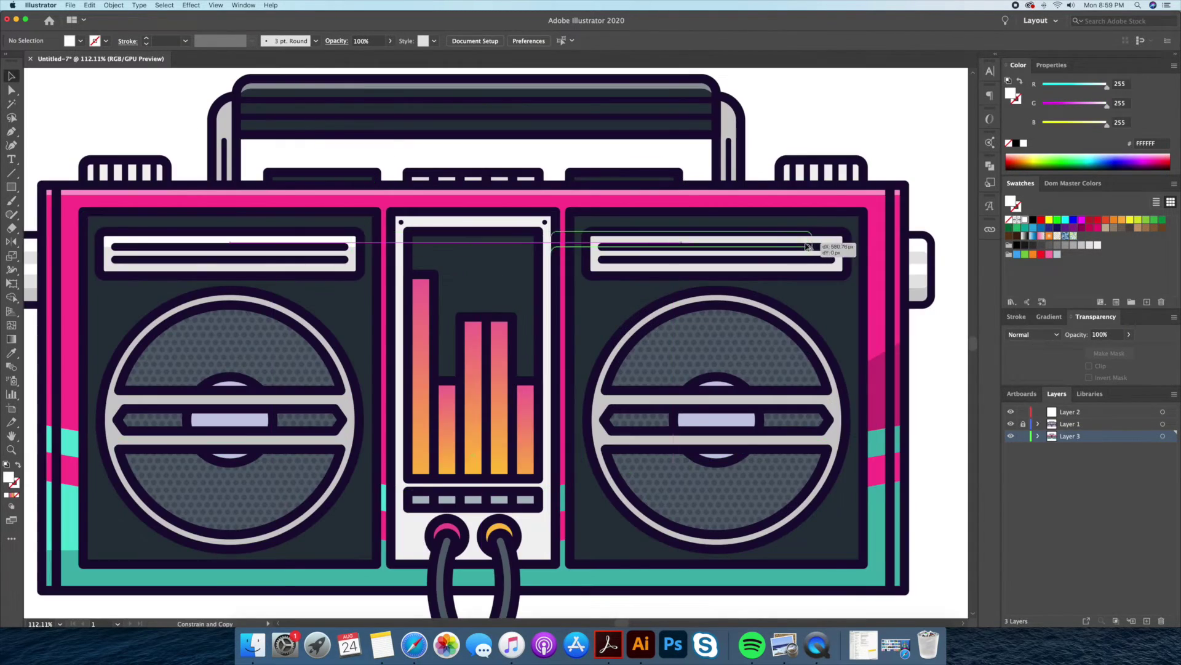
left_click_drag(670, 173, 693, 127)
double_click(544, 480)
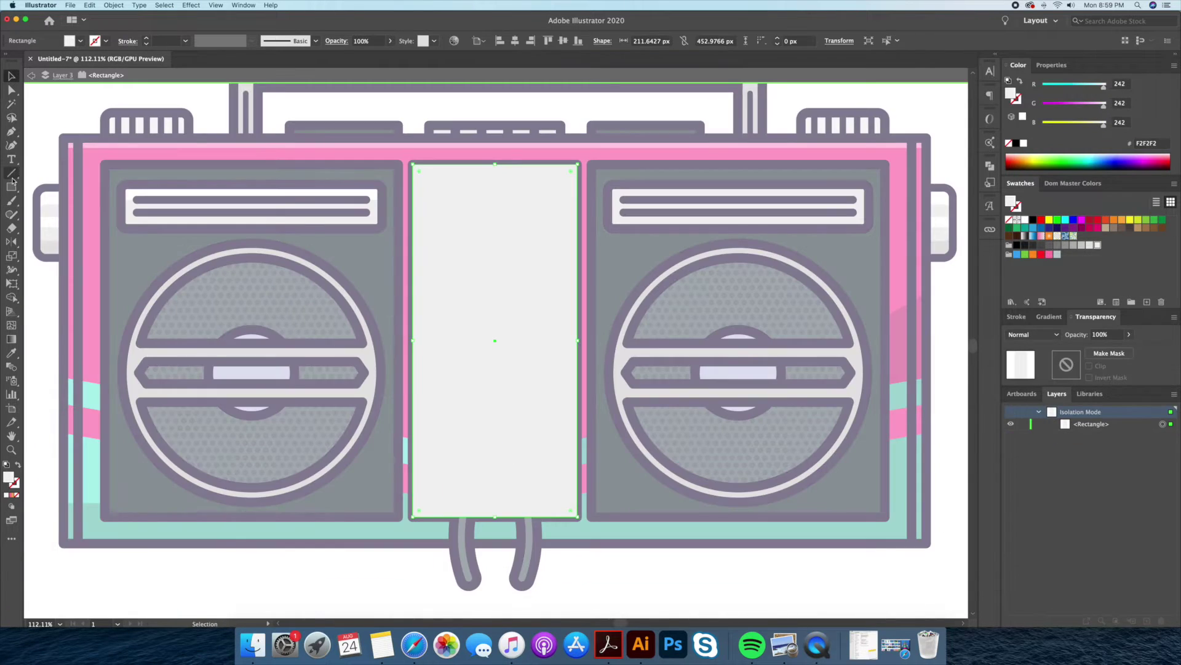
left_click_drag(626, 339, 626, 339)
key("super+z")
key("v")
key("Escape")
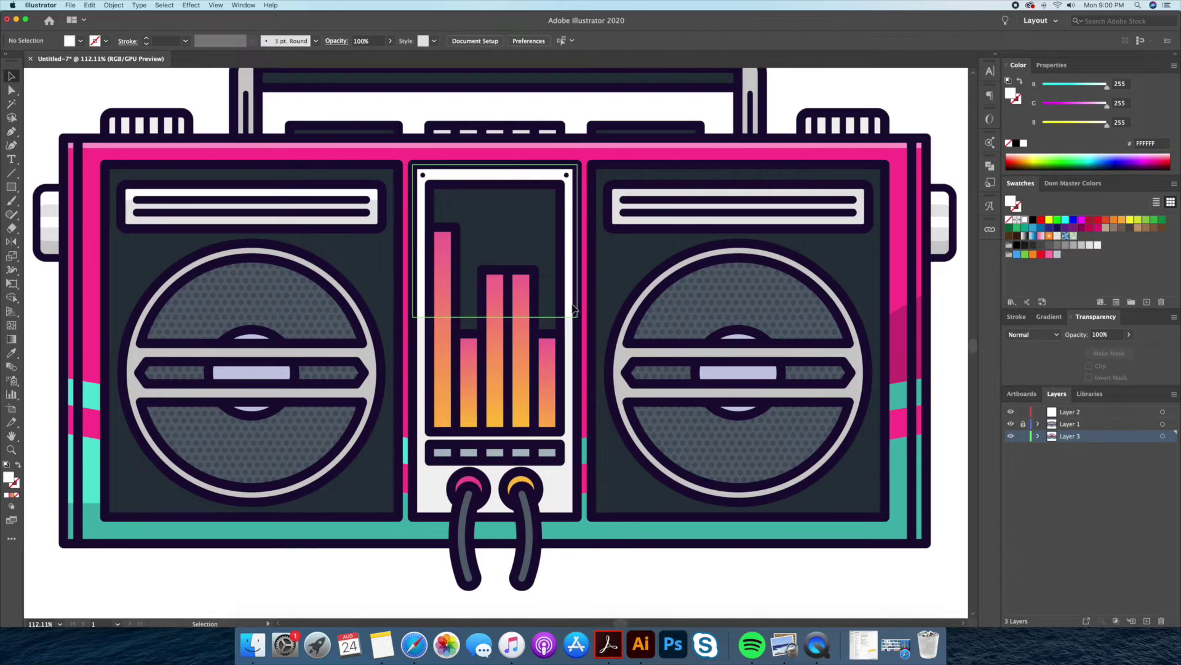
Zoom out to the whole boombox, then frame the left speaker ring.
left_click(576, 480)
key("super+shift+a")
key("z")
left_click_drag(662, 578, 613, 518)
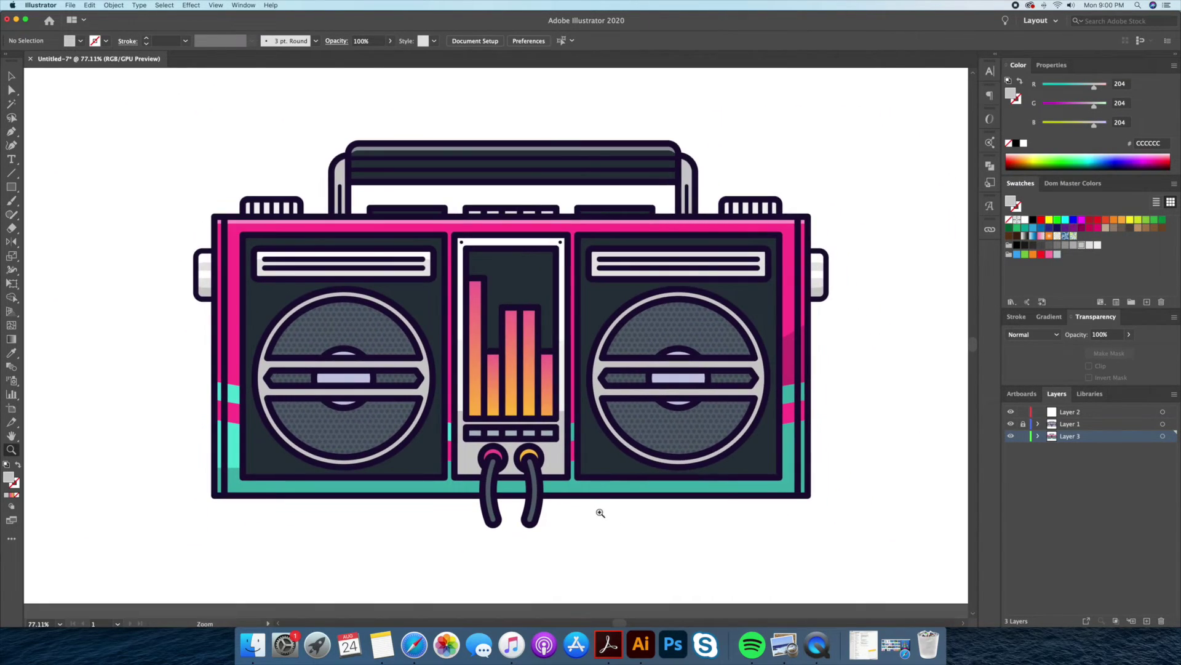
left_click_drag(388, 319, 478, 315)
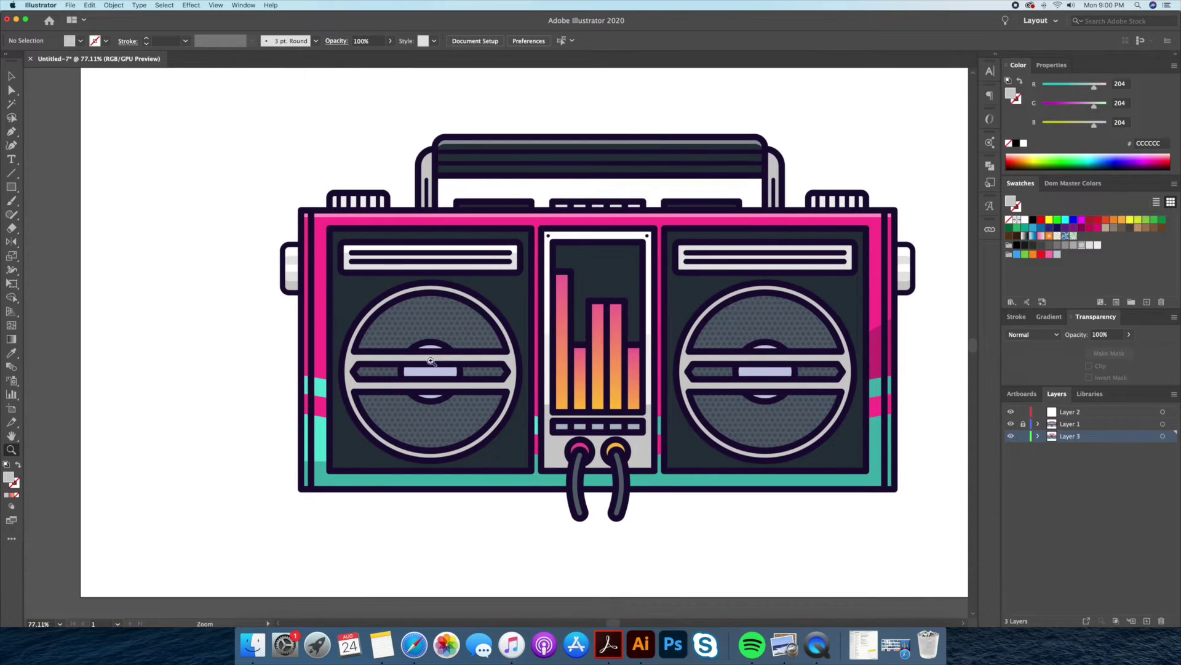
left_click_drag(430, 361, 510, 389)
key("v")
left_click(511, 390)
left_click(136, 250)
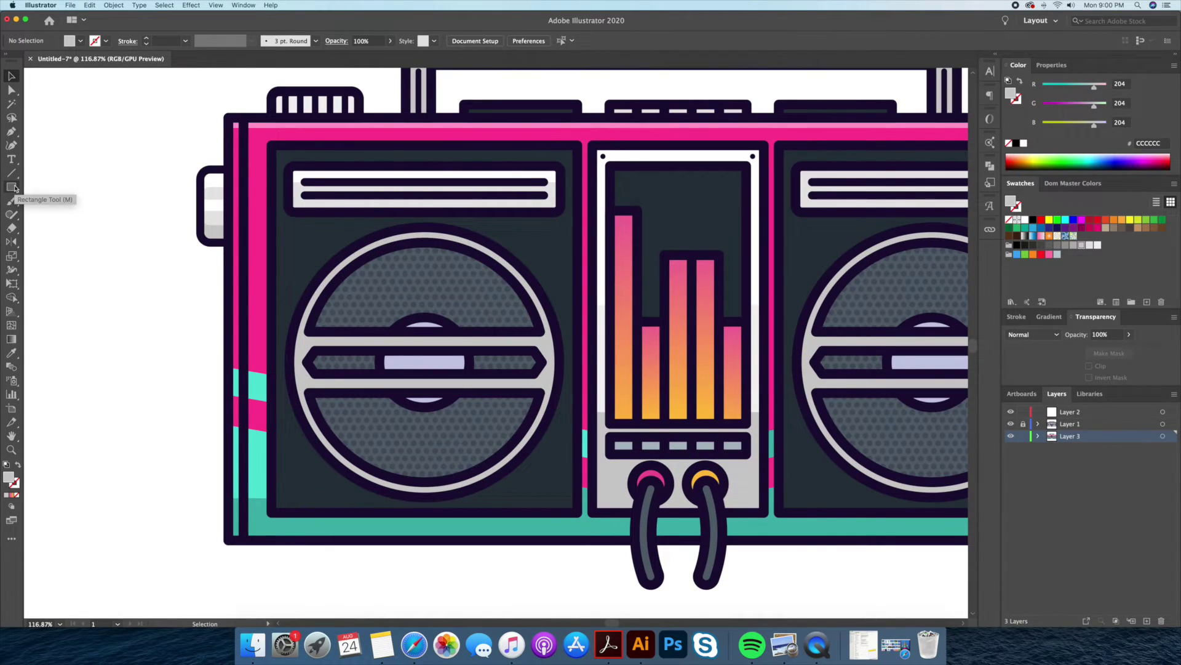
Split the left speaker ring in half with a rectangle and Shape Builder.
left_click_drag(295, 320, 424, 498)
left_click(554, 363, "shift")
key("ctrl+shift+bracketleft")
key("shift+m")
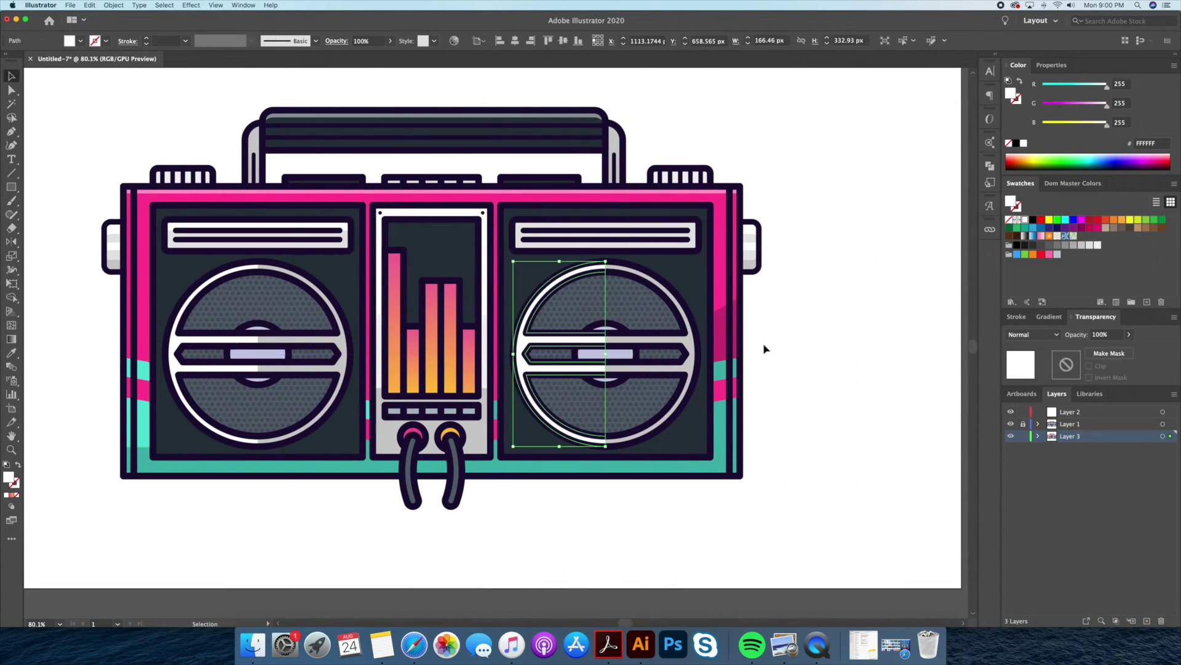
scroll(765, 345, "down", 2)
scroll(445, 377, "up", 3)
Copy the white left-half highlight onto the right speaker, undoing an accidental distortion.
key("v")
mouse_move(499, 406)
left_mouse_down()
mouse_move(484, 388)
mouse_move(495, 406)
left_mouse_up()
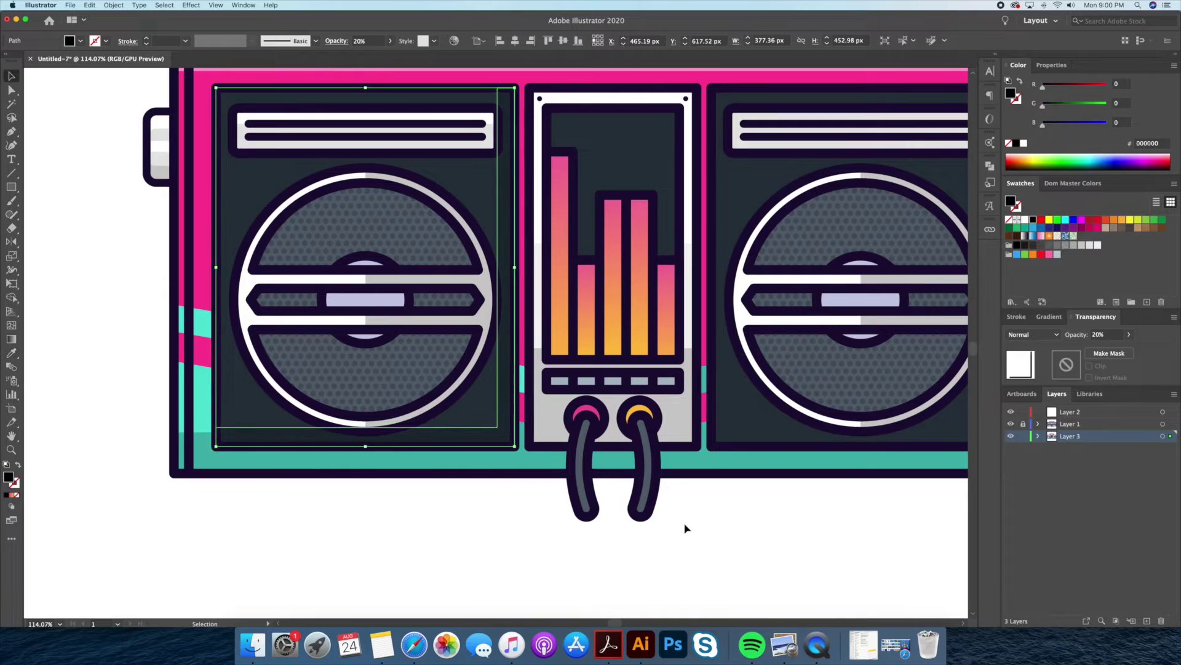
key("ctrl+z")
key("ctrl+z")
key("a")
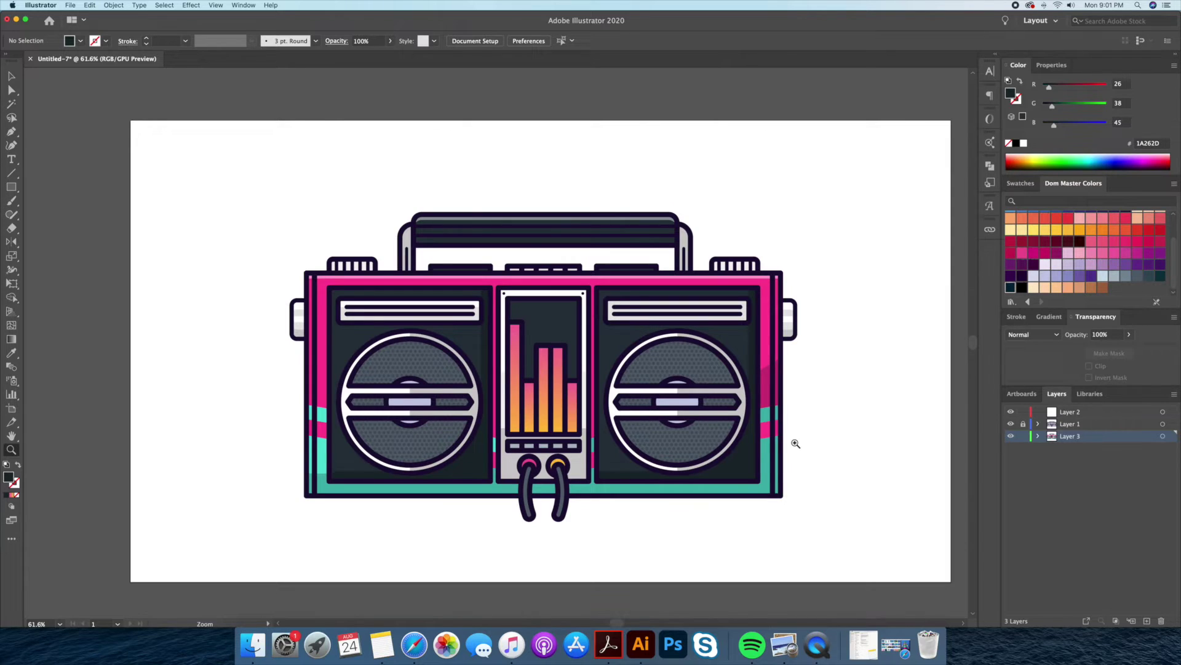
Replace the handle-top stripe with an ellipse drawn across the handle top.
left_click_drag(683, 299, 734, 185)
left_click(203, 267)
key("Delete")
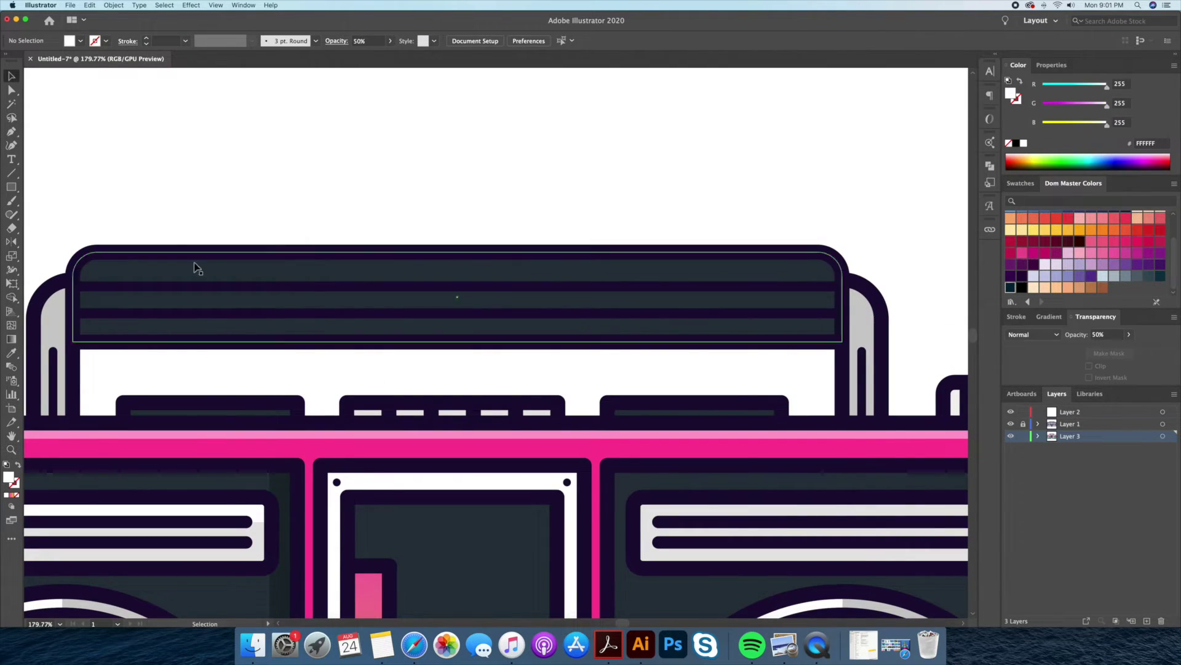
right_click(12, 191)
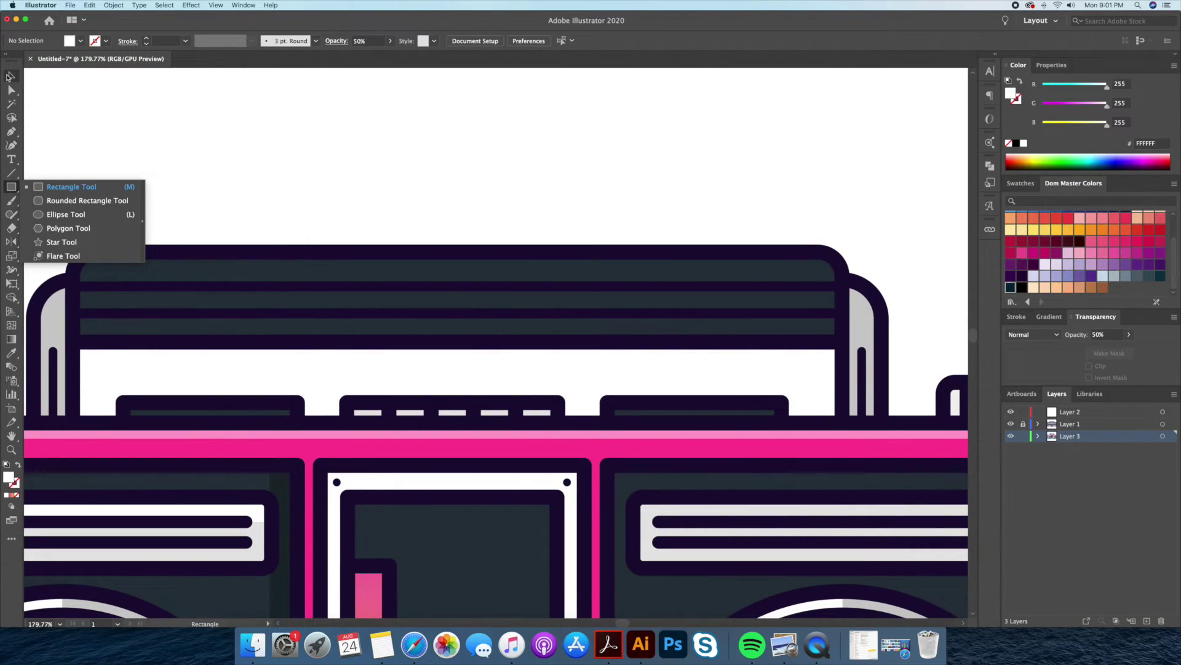
left_click(61, 217)
left_click_drag(105, 273, 532, 297)
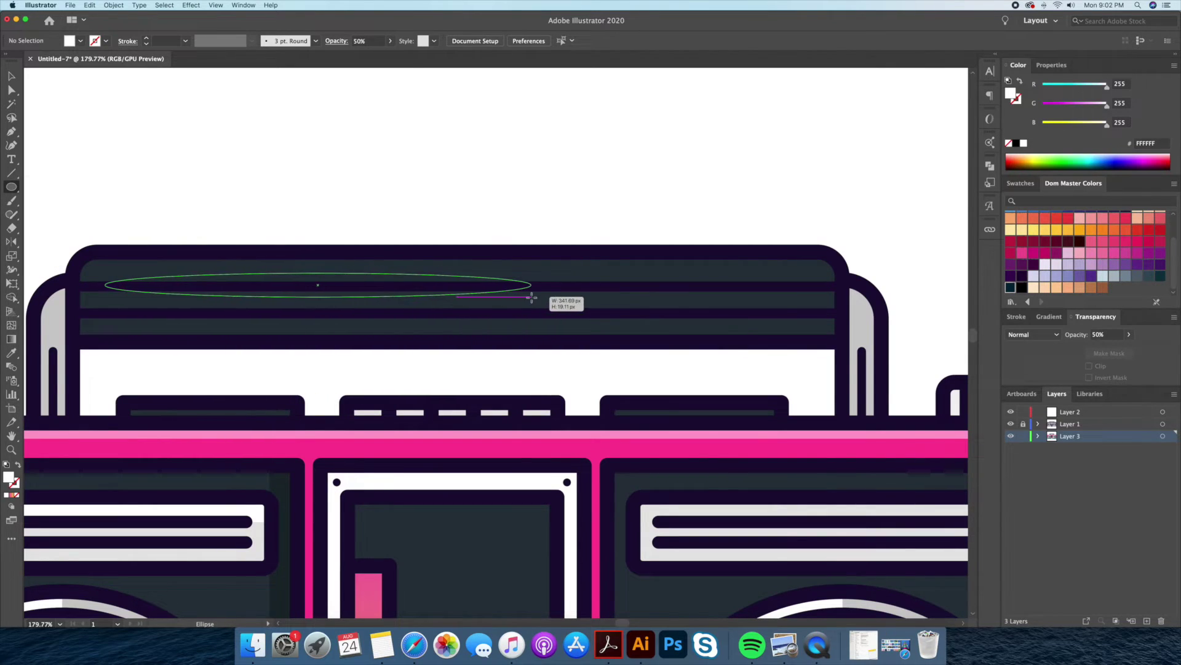
Set the handle ellipse's opacity to 20%.
left_click(1101, 334)
type("0")
key("Return")
type("20")
key("Return")
scroll(184, 185, "left", 5)
Copy the light strip slightly right inside the handle's isolated right upright.
key("v")
left_click(314, 297)
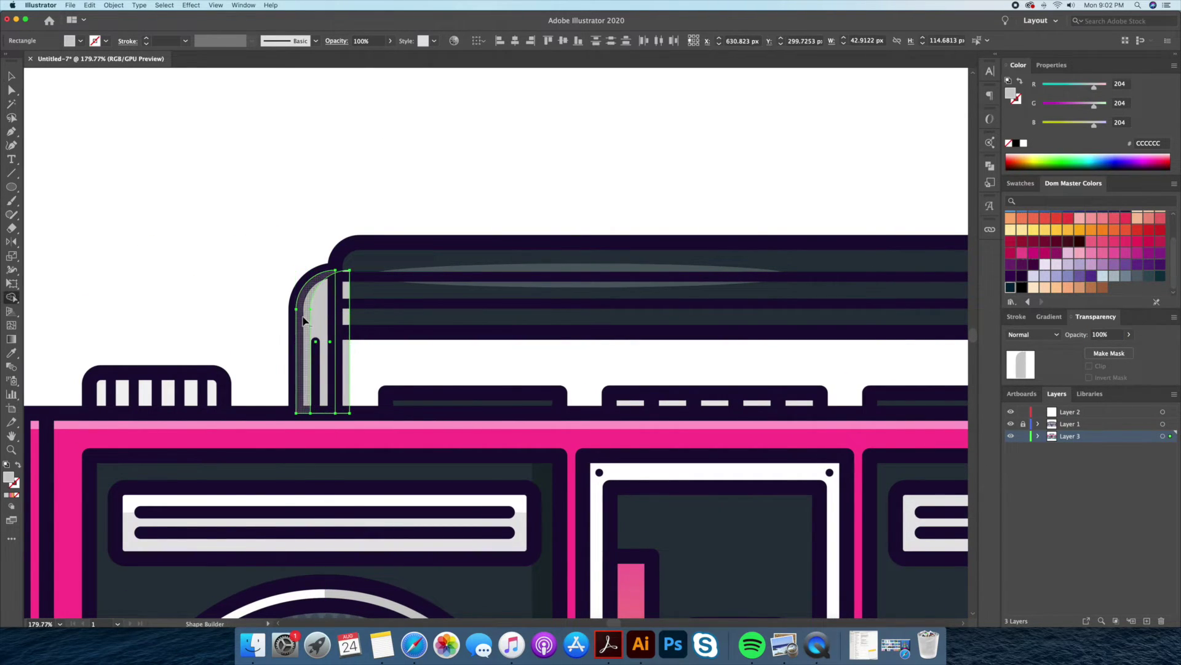
left_click(246, 249)
key("super+0")
scroll(708, 253, "up", 5)
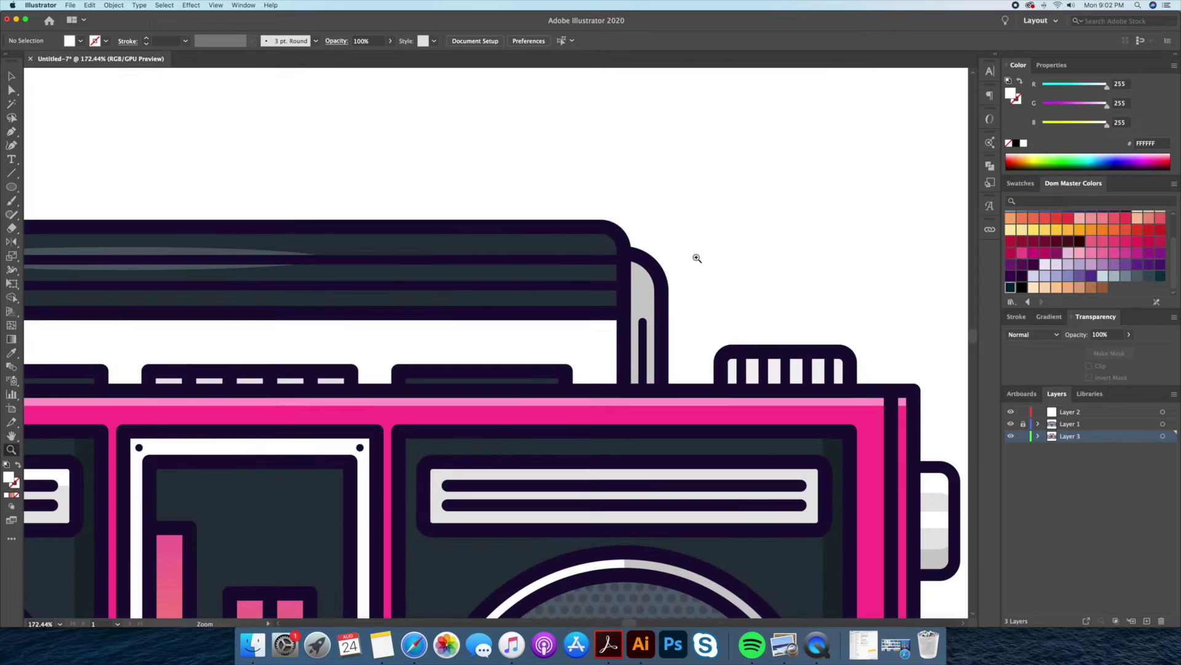
double_click(643, 290)
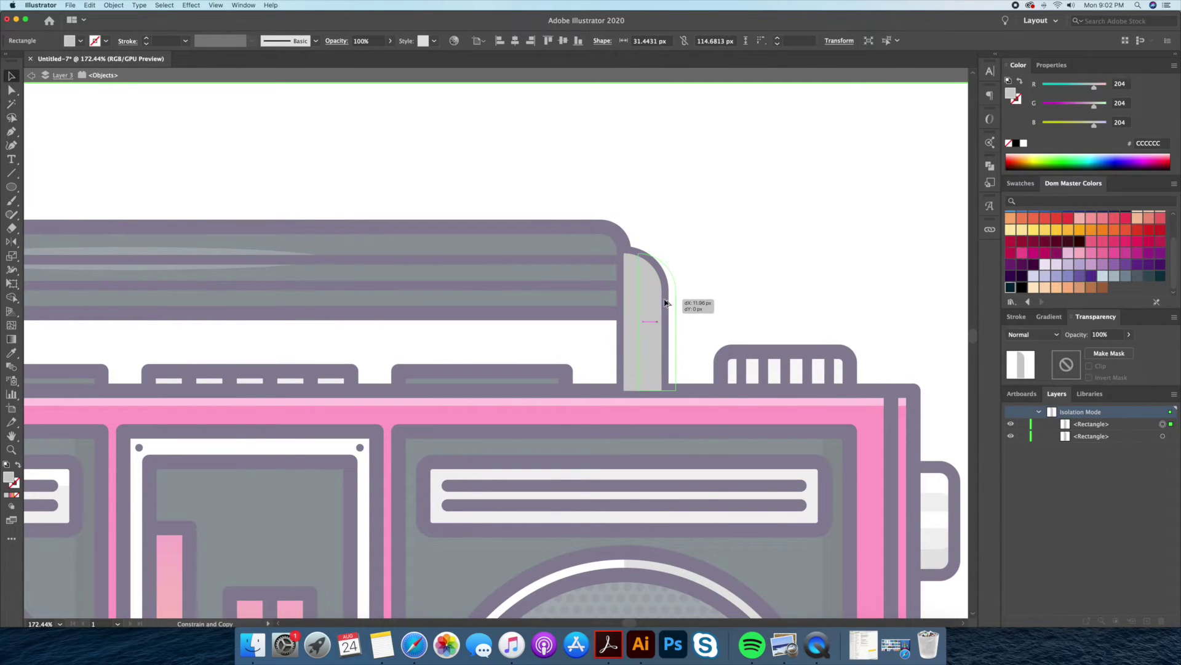
left_click_drag(664, 302, 626, 308)
key("Escape")
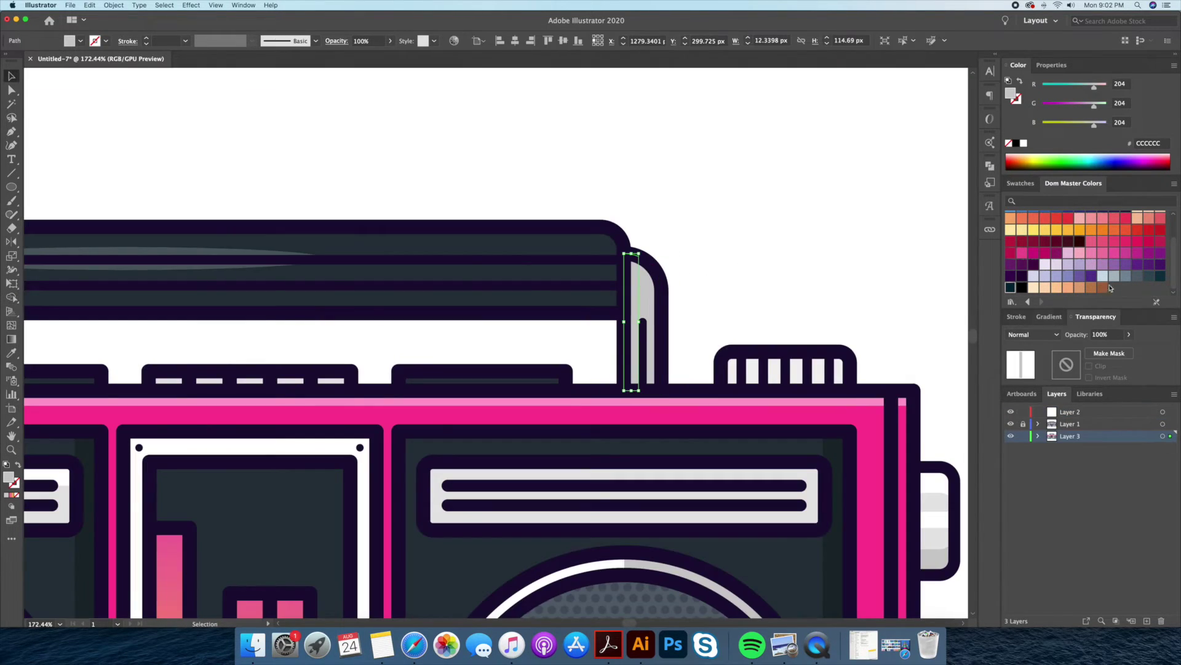
Show the default swatch set and deselect the handle strip.
left_click(1016, 184)
left_click(751, 230)
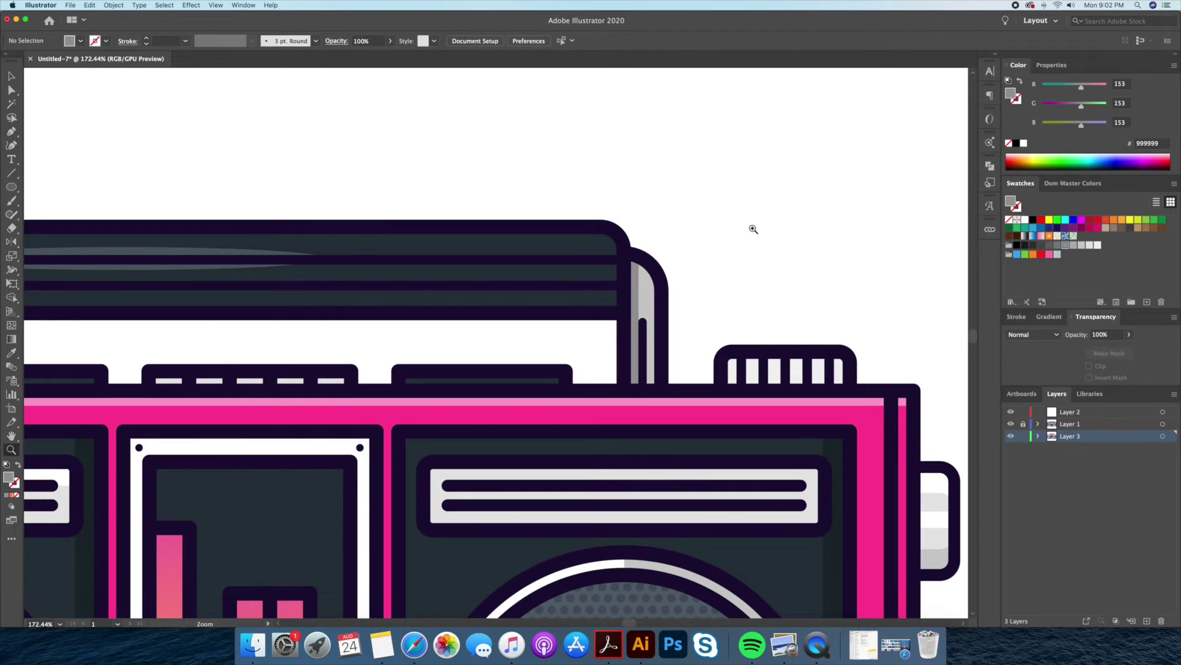
scroll(762, 256, "down", 2)
scroll(849, 264, "down", 2)
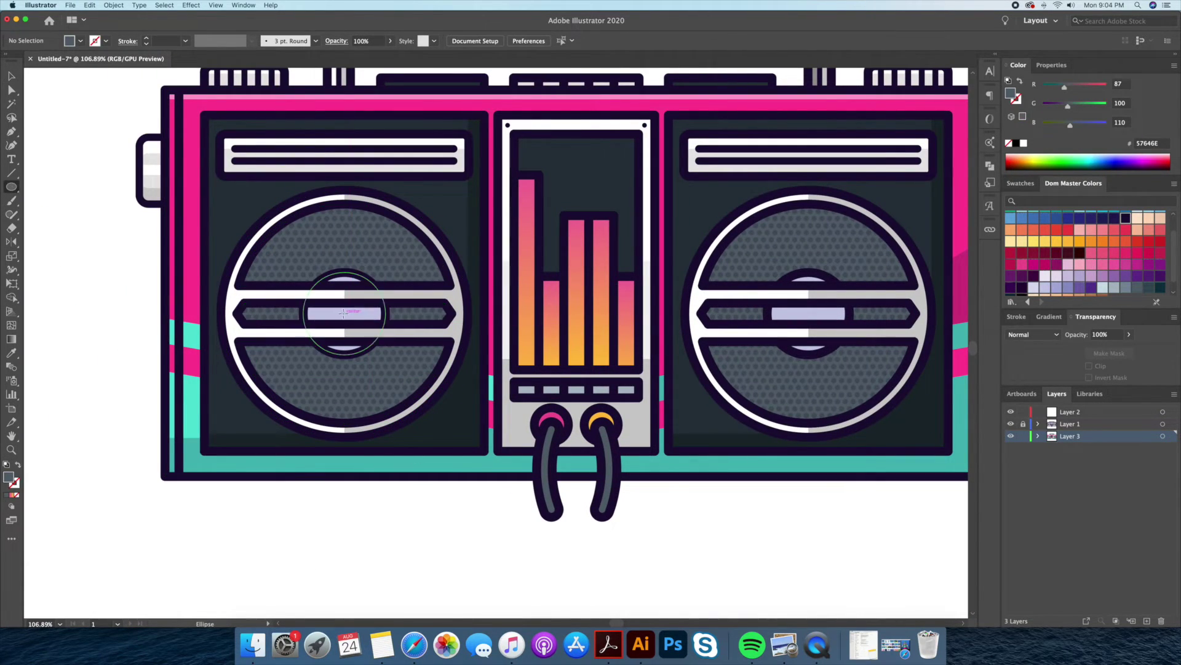
Add a white circle behind the left speaker grille at 20% opacity.
left_click_drag(407, 356, 418, 364)
key("v")
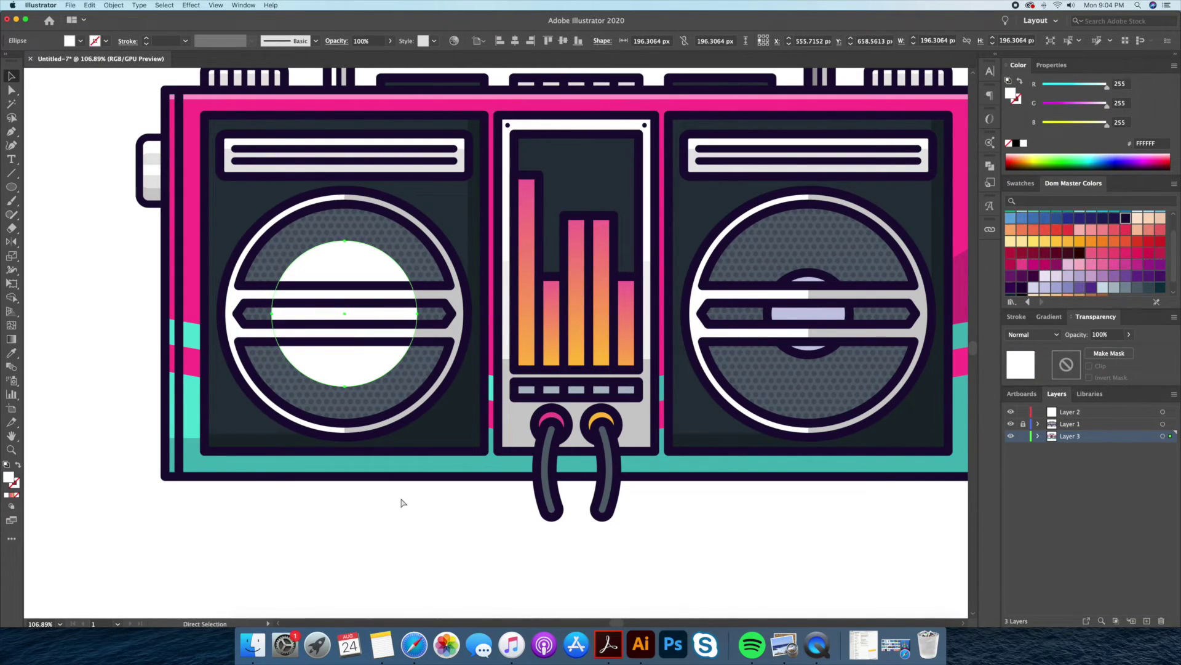
key("ctrl+bracketleft")
key("ctrl+bracketleft")
key("ctrl+bracketleft")
key("ctrl+bracketleft")
key("ctrl+bracketleft")
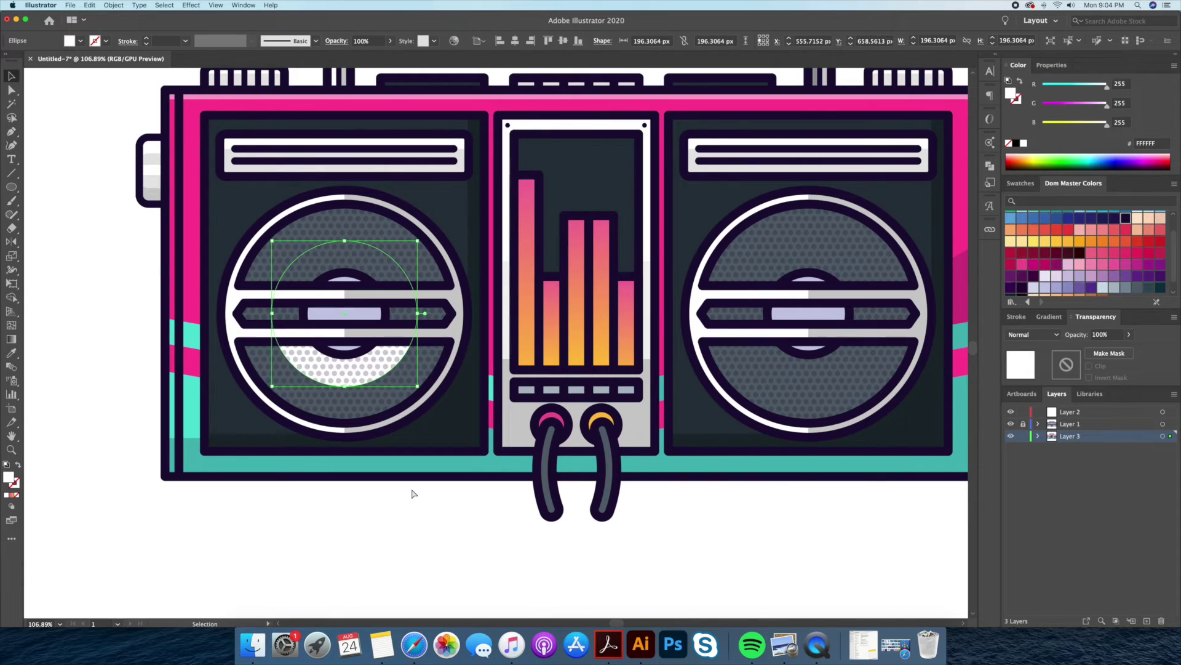
key("ctrl+bracketleft")
key("ctrl+bracketleft")
double_click(1100, 334)
type("20")
key("Return")
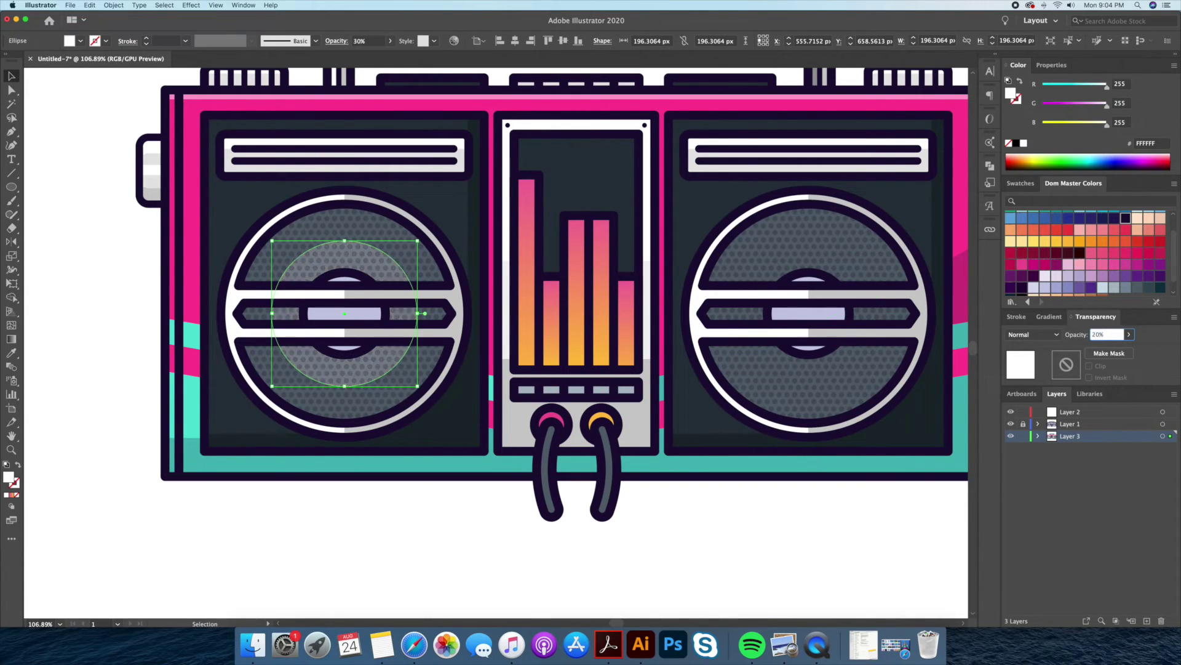
Enlarge the glow circle to fill the speaker and copy it onto the right speaker.
scroll(493, 528, "up", 2)
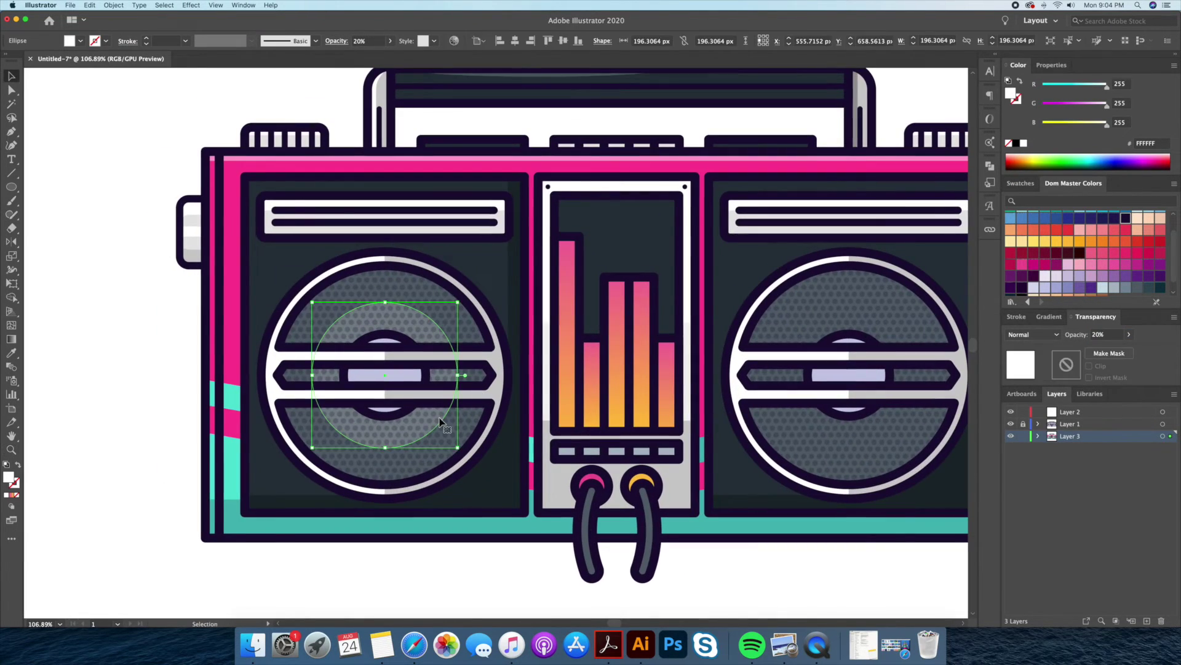
left_click_drag(457, 302, 479, 283)
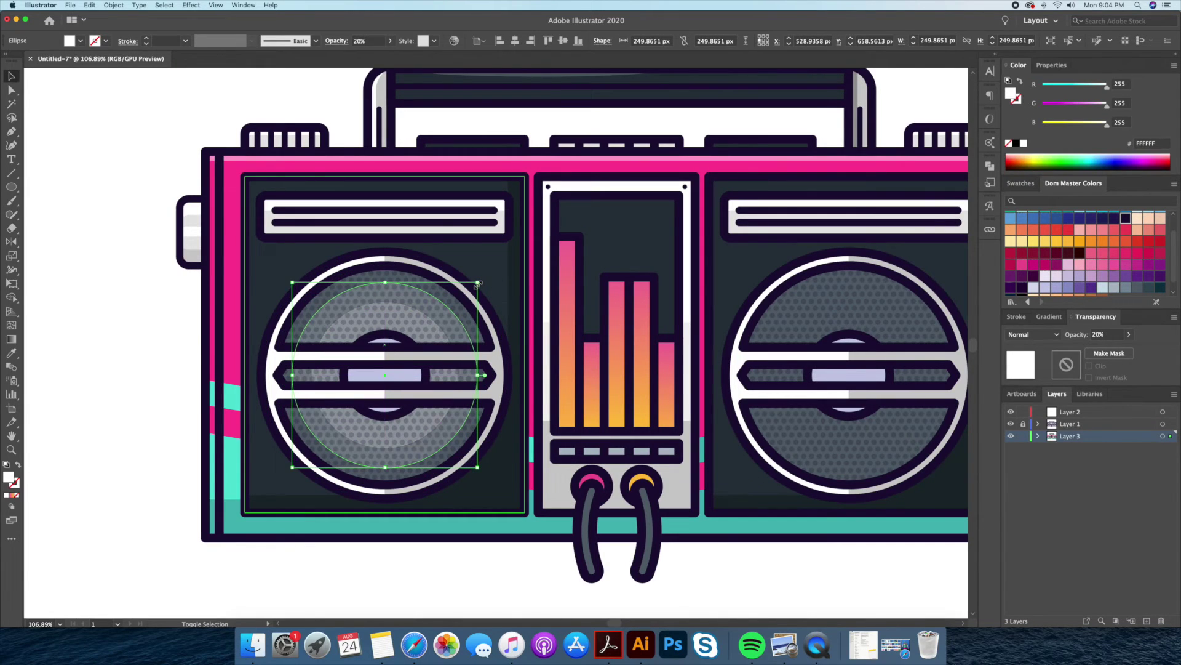
left_click(438, 571)
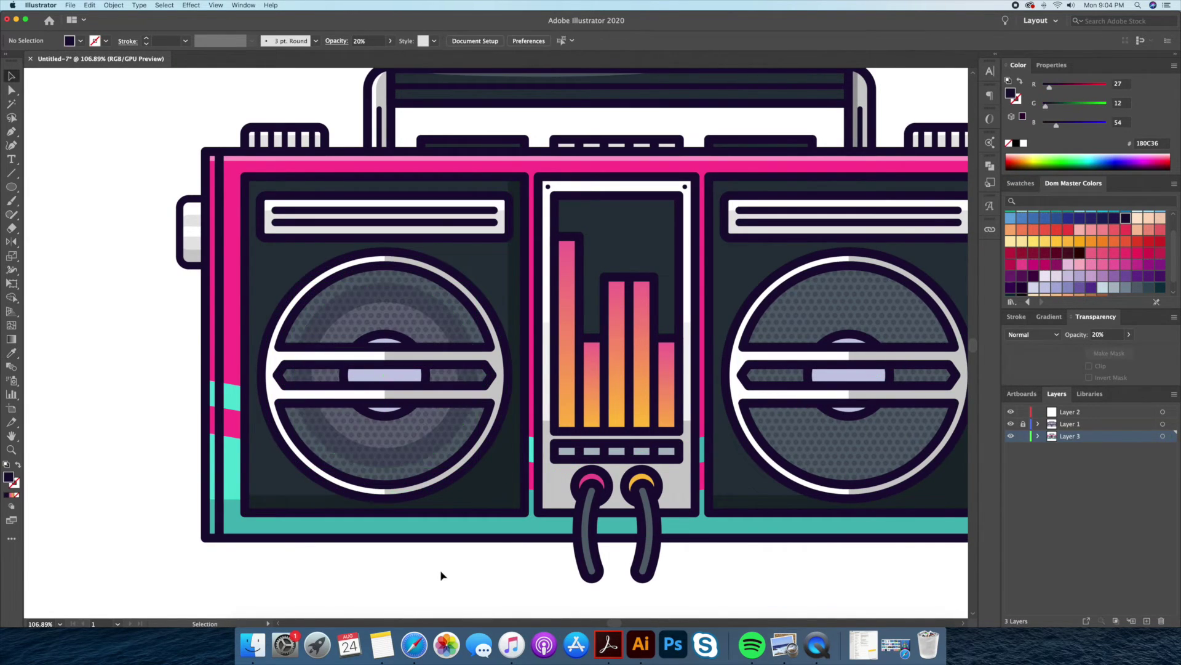
scroll(331, 537, "down", 2)
left_click(312, 448)
left_click_drag(317, 445, 712, 445)
key("super+shift+a")
left_click(696, 443)
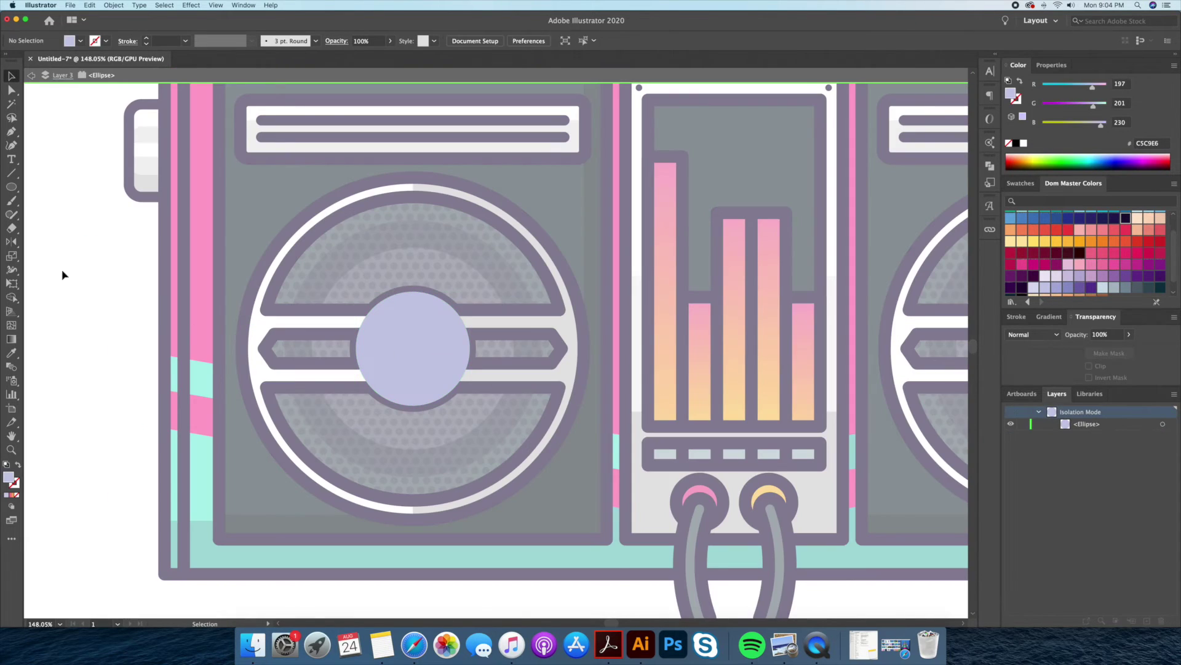
Cut two overlapping circles on the left centre cap into a crescent highlight.
left_click_drag(408, 369, 430, 343)
key("v")
key("Escape")
double_click(435, 357)
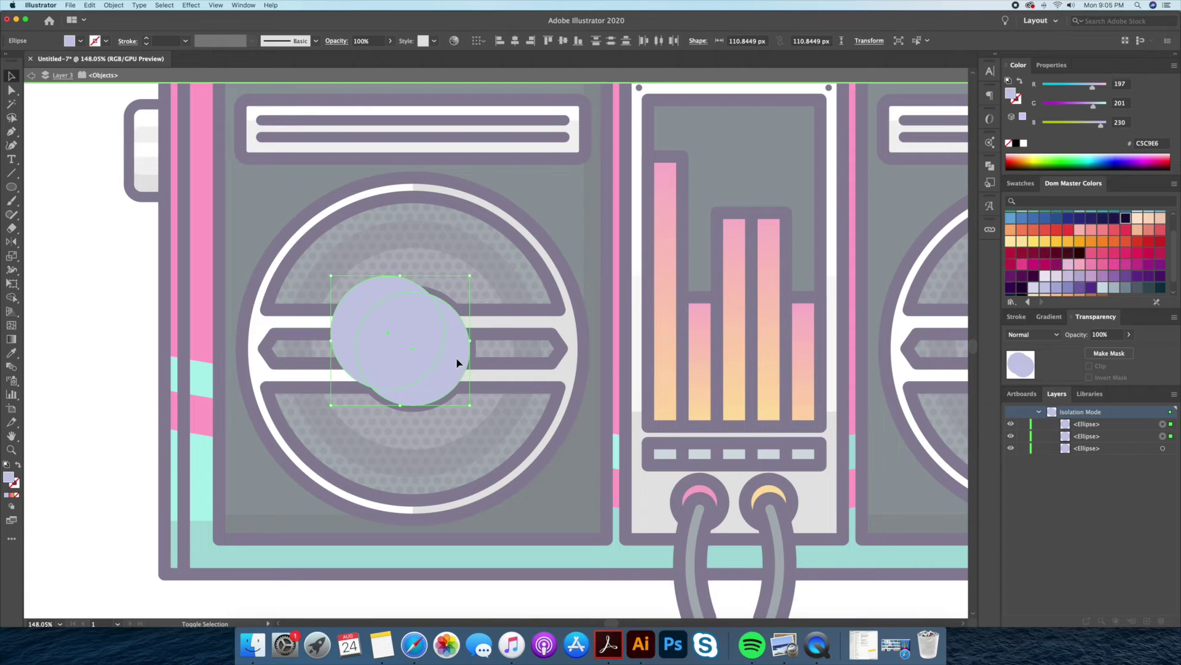
key("ctrl+0")
scroll(461, 535, "up", 3)
key("Escape")
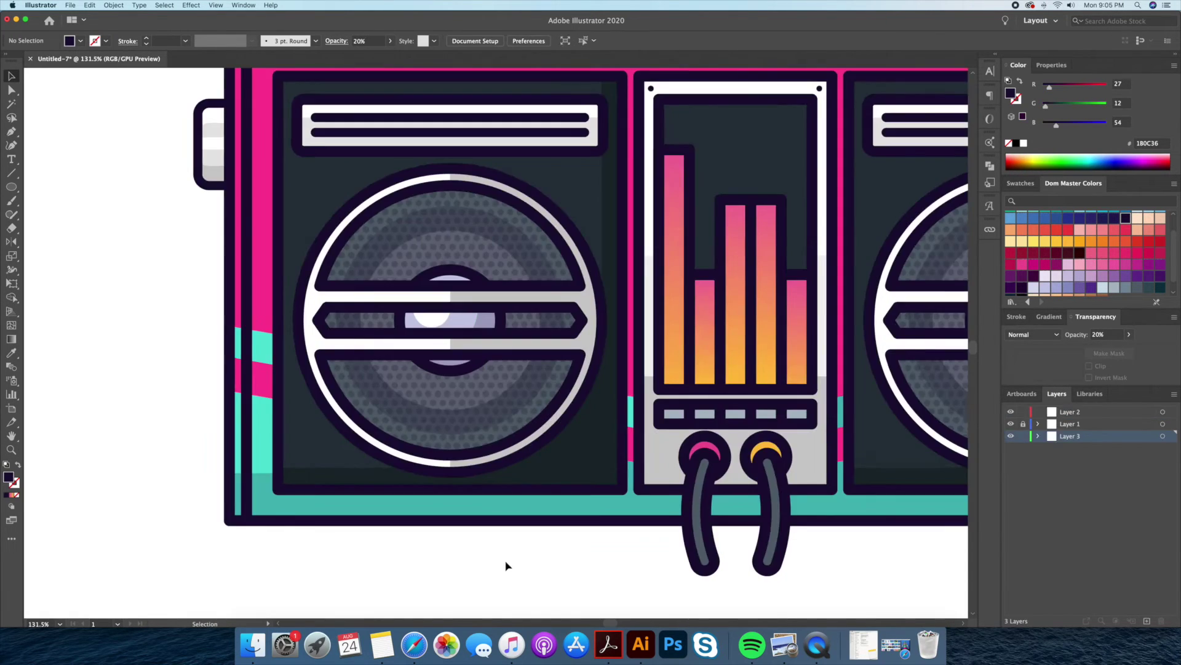
Copy the crescent onto the right speaker's centre cap.
key("ctrl+0")
left_click_drag(303, 394, 655, 422)
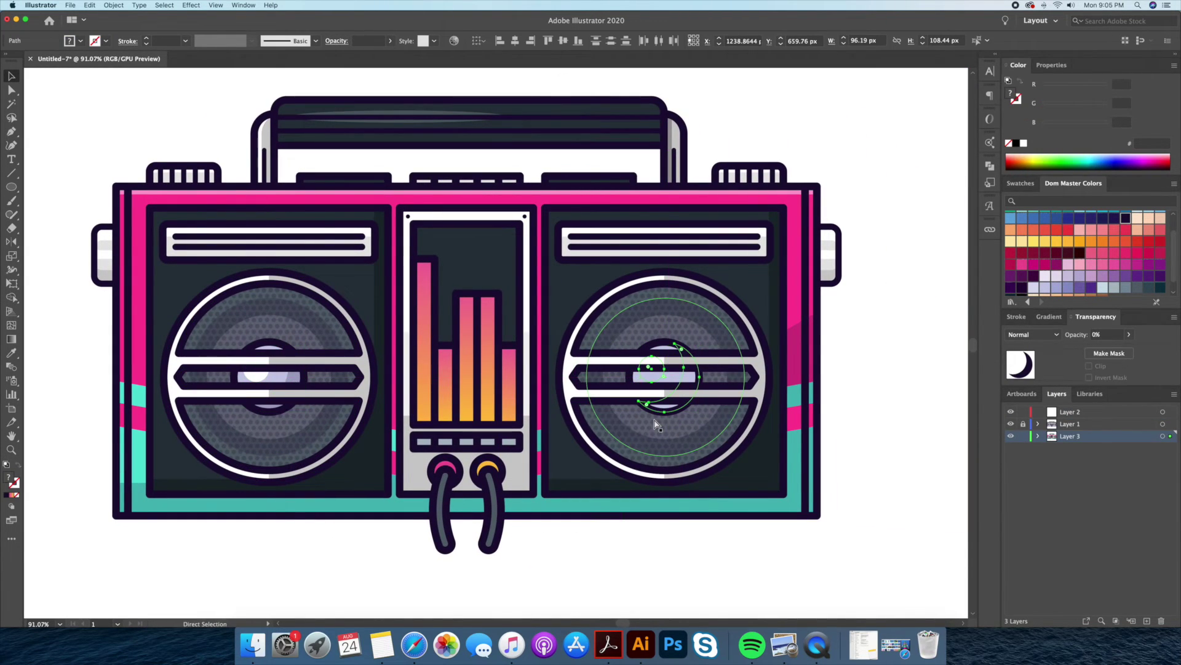
left_click(594, 536)
scroll(553, 553, "up", 2)
double_click(558, 446)
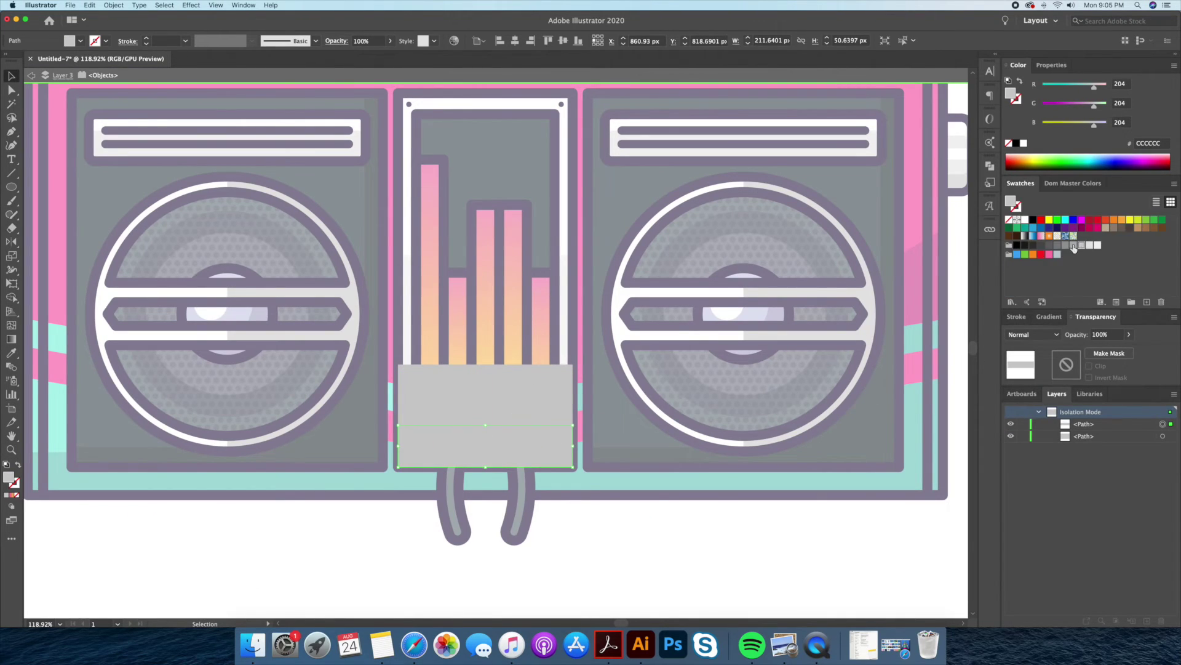
Exit the isolated panel, fit the artboard and select the tall left equalizer bar.
double_click(707, 527)
scroll(677, 492, "up", 2)
key("super+0")
key("v")
left_click(446, 382)
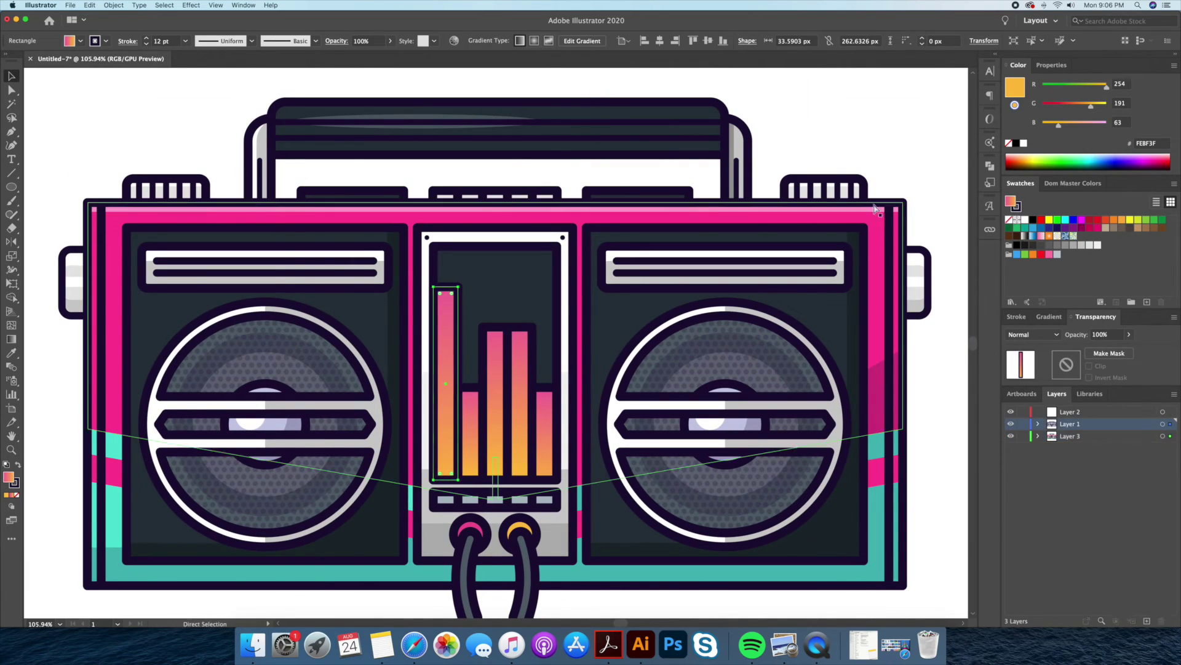
key("super+shift+a")
Check the left bar's fill colour and remove the remaining equalizer bars.
key("backslash")
key("v")
left_click(449, 307)
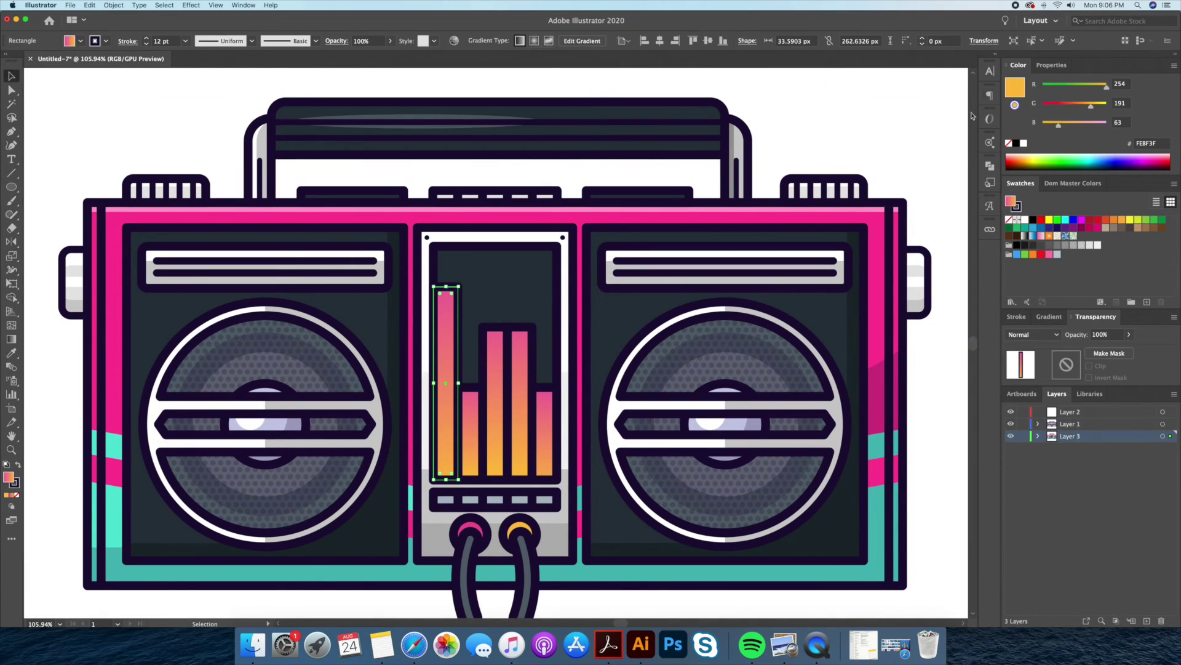
double_click(1016, 100)
left_click(904, 224)
key("super+shift+a")
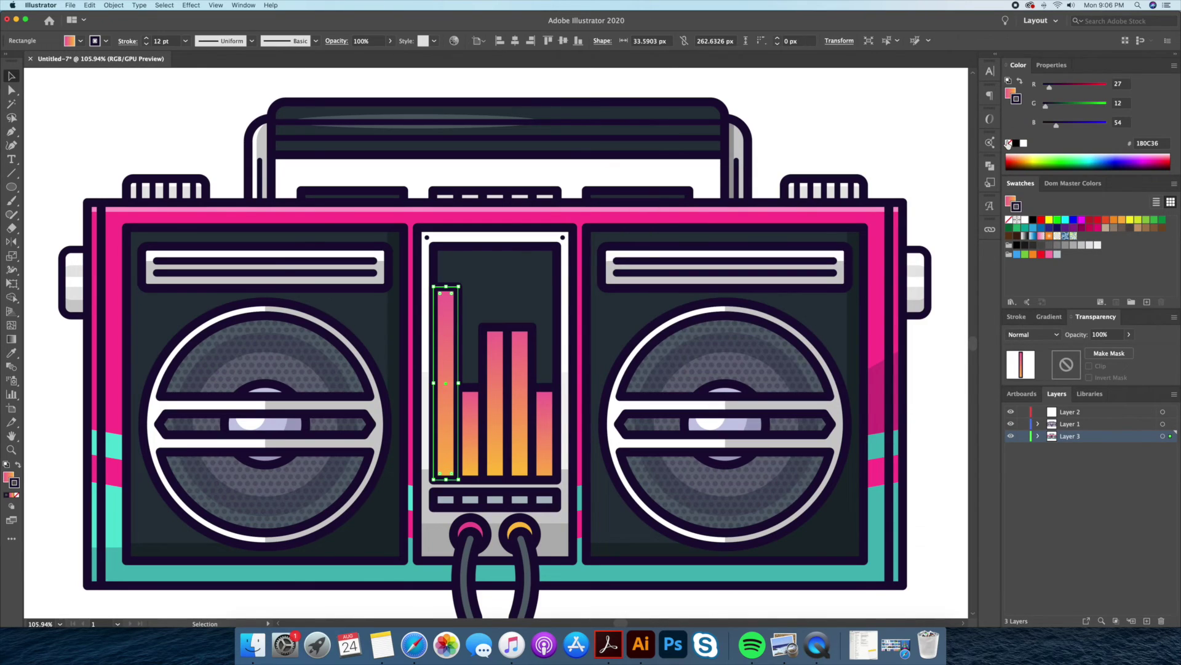
left_click(473, 389)
key("super+z")
key("super+z")
key("super+z")
key("super+z")
key("super+z")
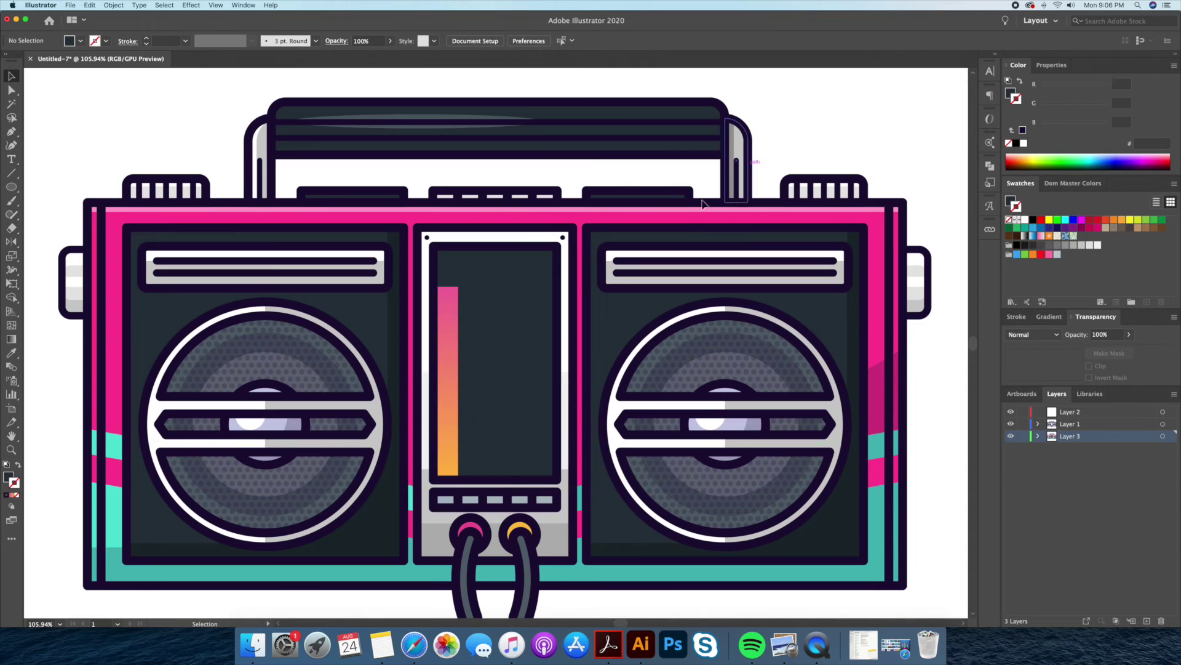
Duplicate the left bar into five evenly spaced bars and narrow them to fit.
left_click_drag(484, 353, 484, 353)
scroll(477, 387, "up", 2)
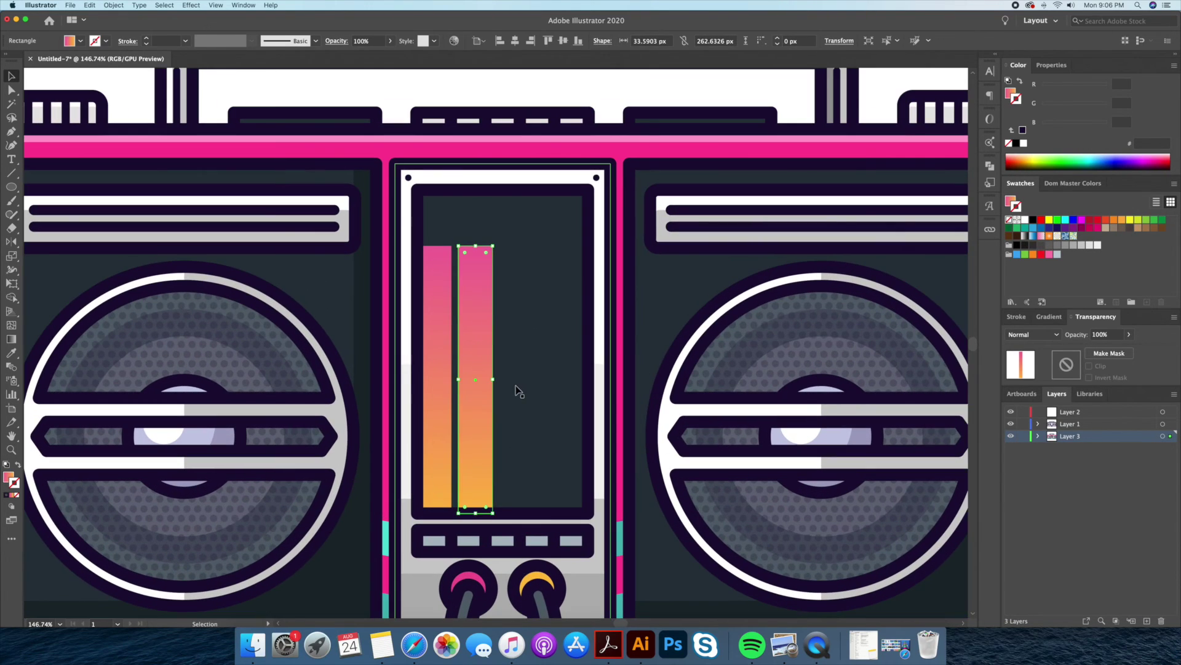
key("super+d")
key("super+d")
key("super+d")
left_click(562, 388, "shift")
left_click(517, 390, "shift")
left_click(483, 392, "shift")
left_click_drag(616, 381, 589, 381)
left_click_drag(419, 380, 431, 380)
Lower the tops of the second to fifth bars to vary their heights.
key("super+0")
key("shift+super+a")
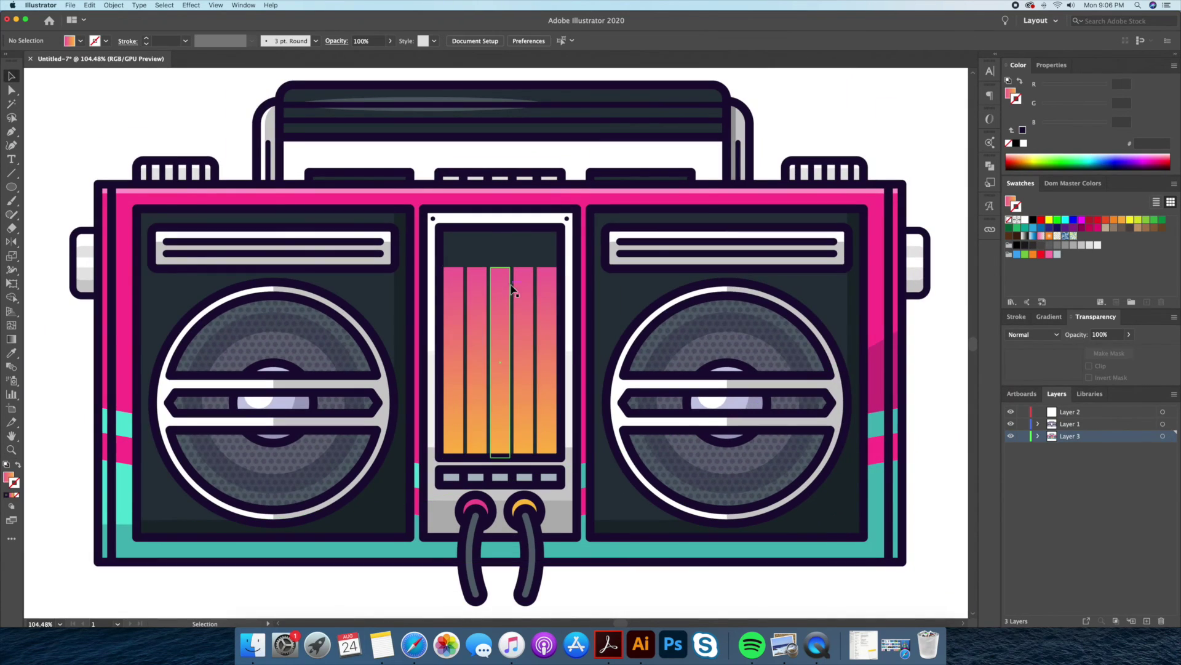
left_click(547, 308, "shift")
left_click_drag(512, 265, 511, 362)
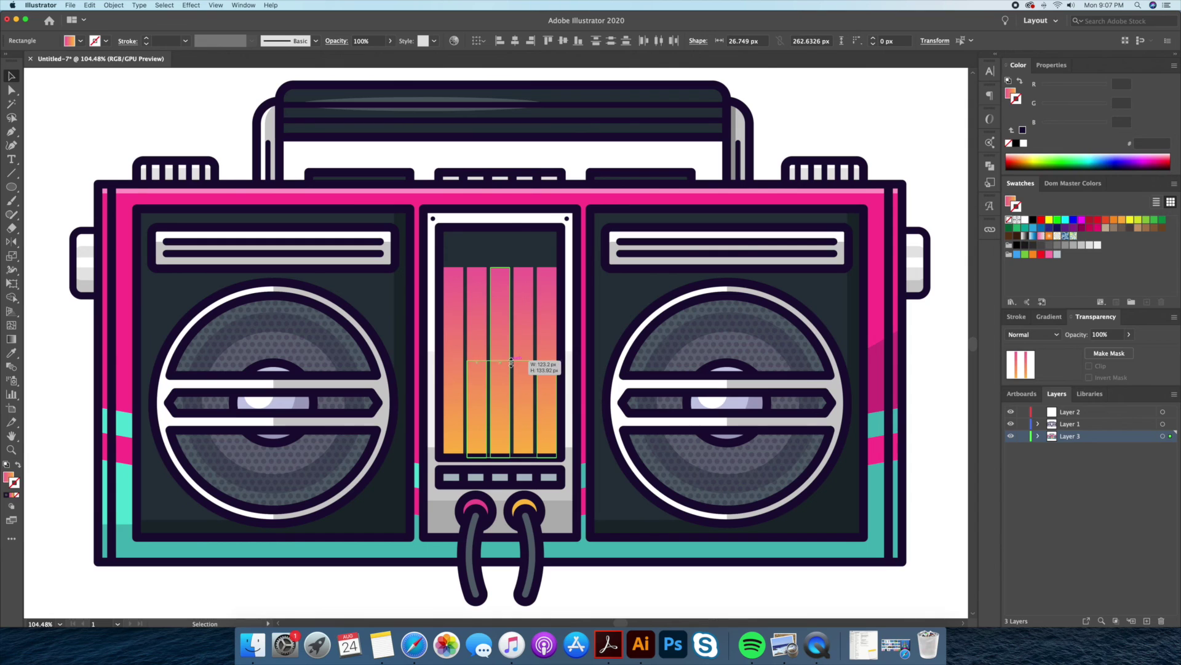
left_click(500, 308)
left_click(523, 283, "shift")
left_click_drag(513, 266, 514, 307)
key("shift+super+a")
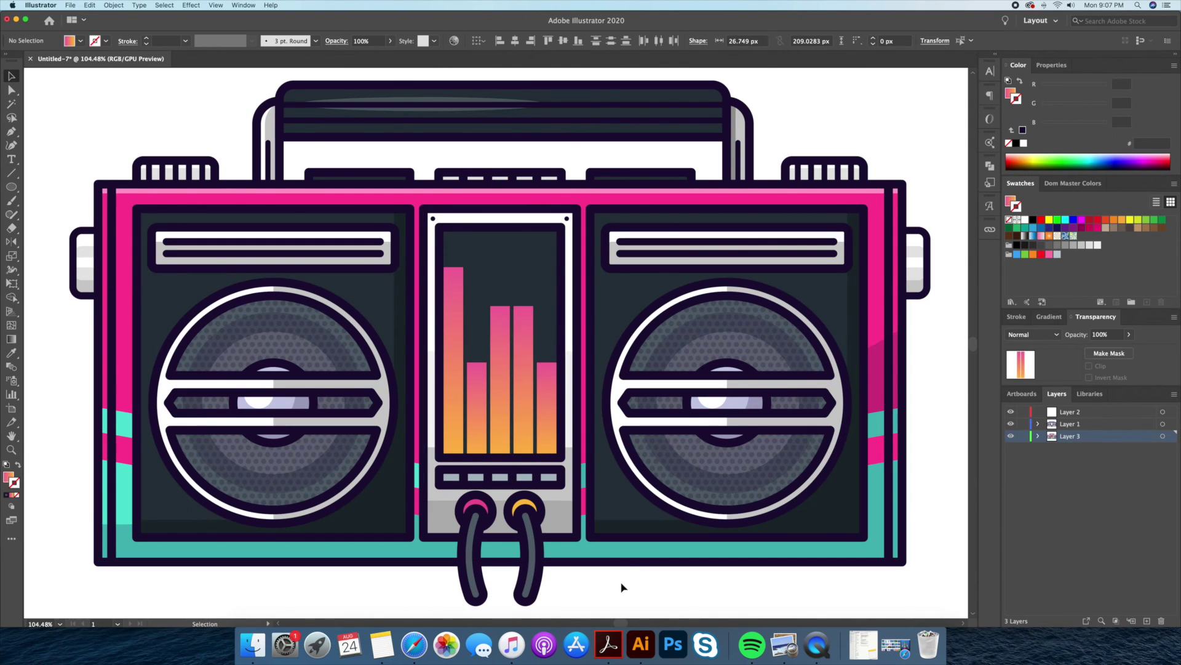
Change the bars' gradient end stop to bright yellow.
key("z")
left_click_drag(622, 585, 539, 506)
left_click_drag(505, 366, 541, 366)
key("v")
left_click(405, 369)
left_click(455, 369, "shift")
left_click(479, 369, "shift")
left_click(1050, 317)
left_click(1150, 399)
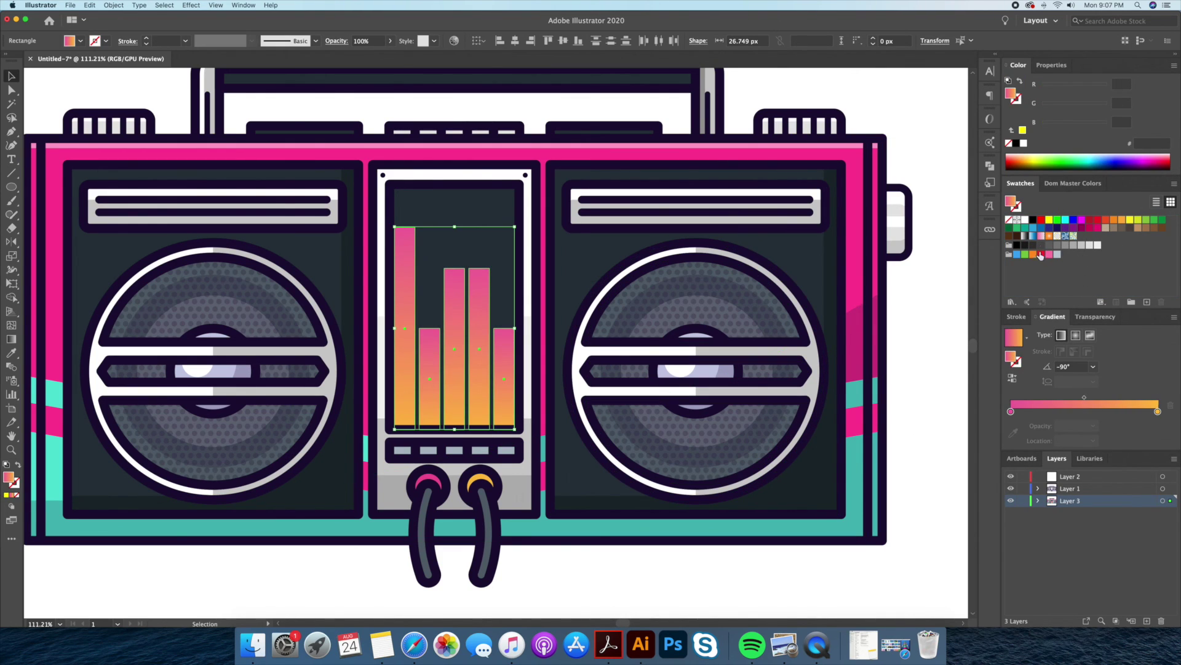
left_click_drag(1154, 403, 1156, 405)
key("ctrl+shift+a")
key("ctrl+0")
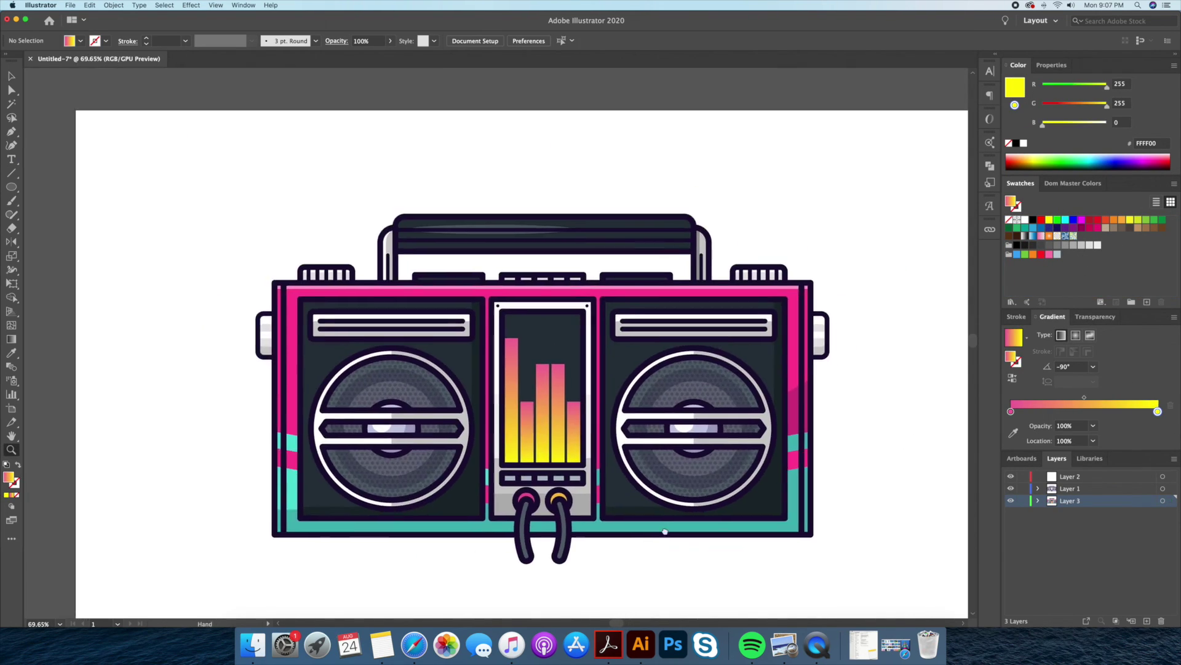